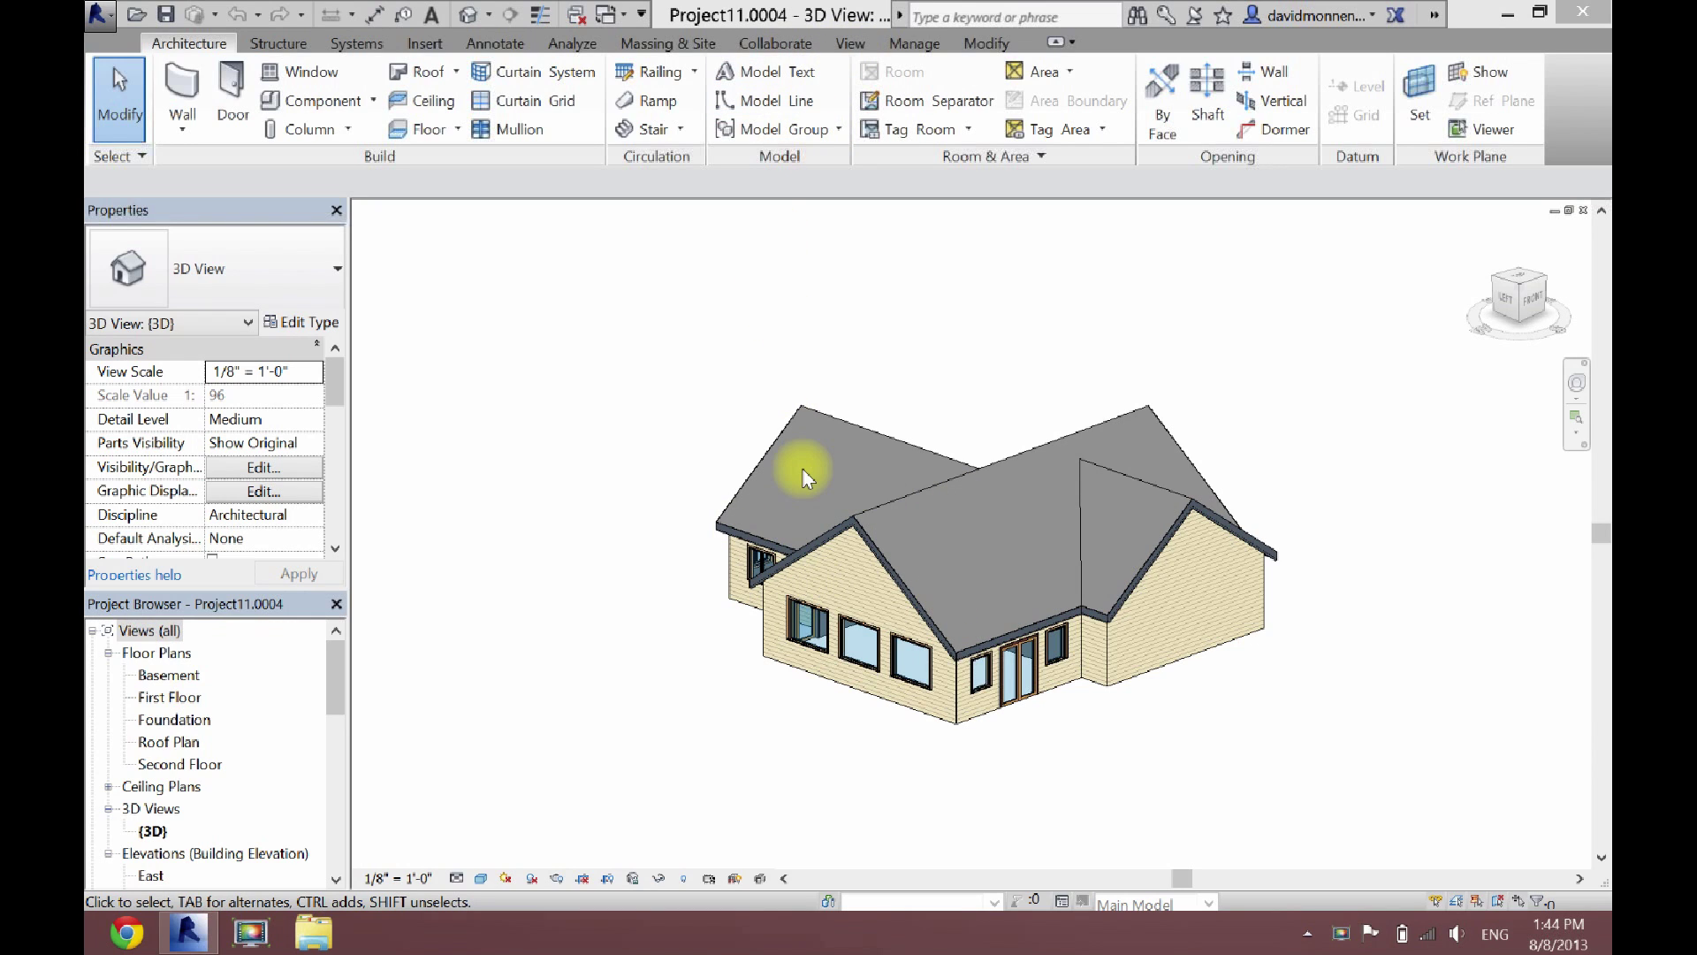
Step: Render a Draft-quality view of the house with Exterior: Sun only and Sky: Few Clouds, then close the render
{"action": "left_click", "coordinate": [850, 41]}
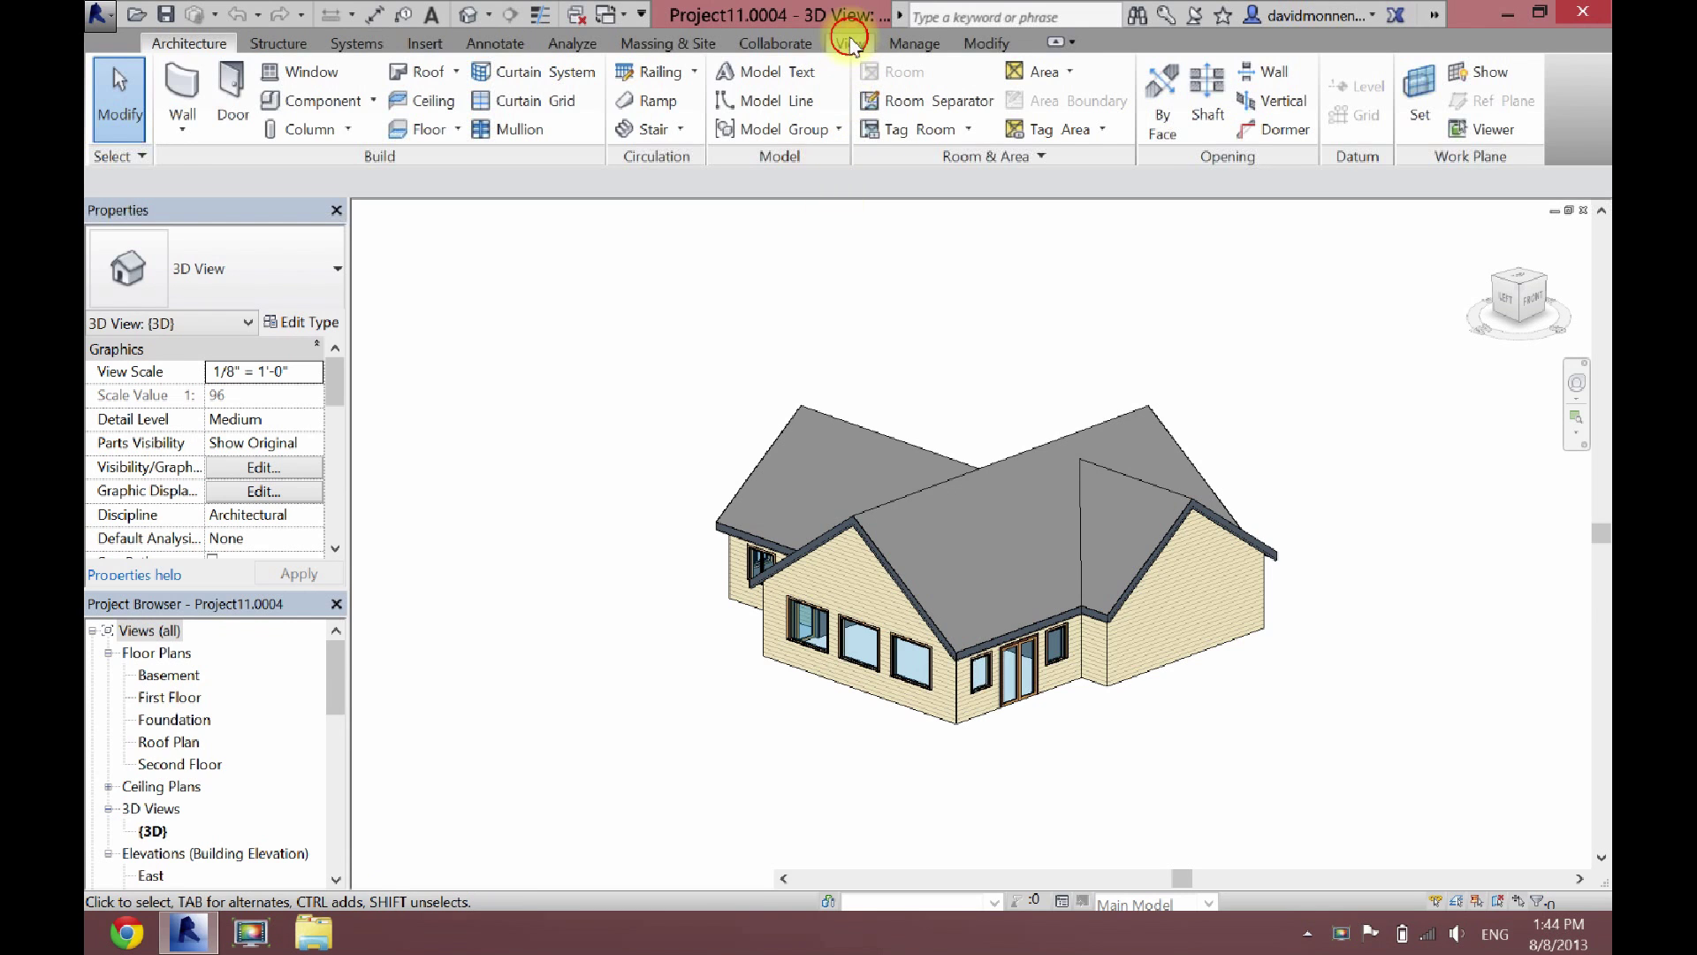
{"action": "left_click", "coordinate": [609, 72]}
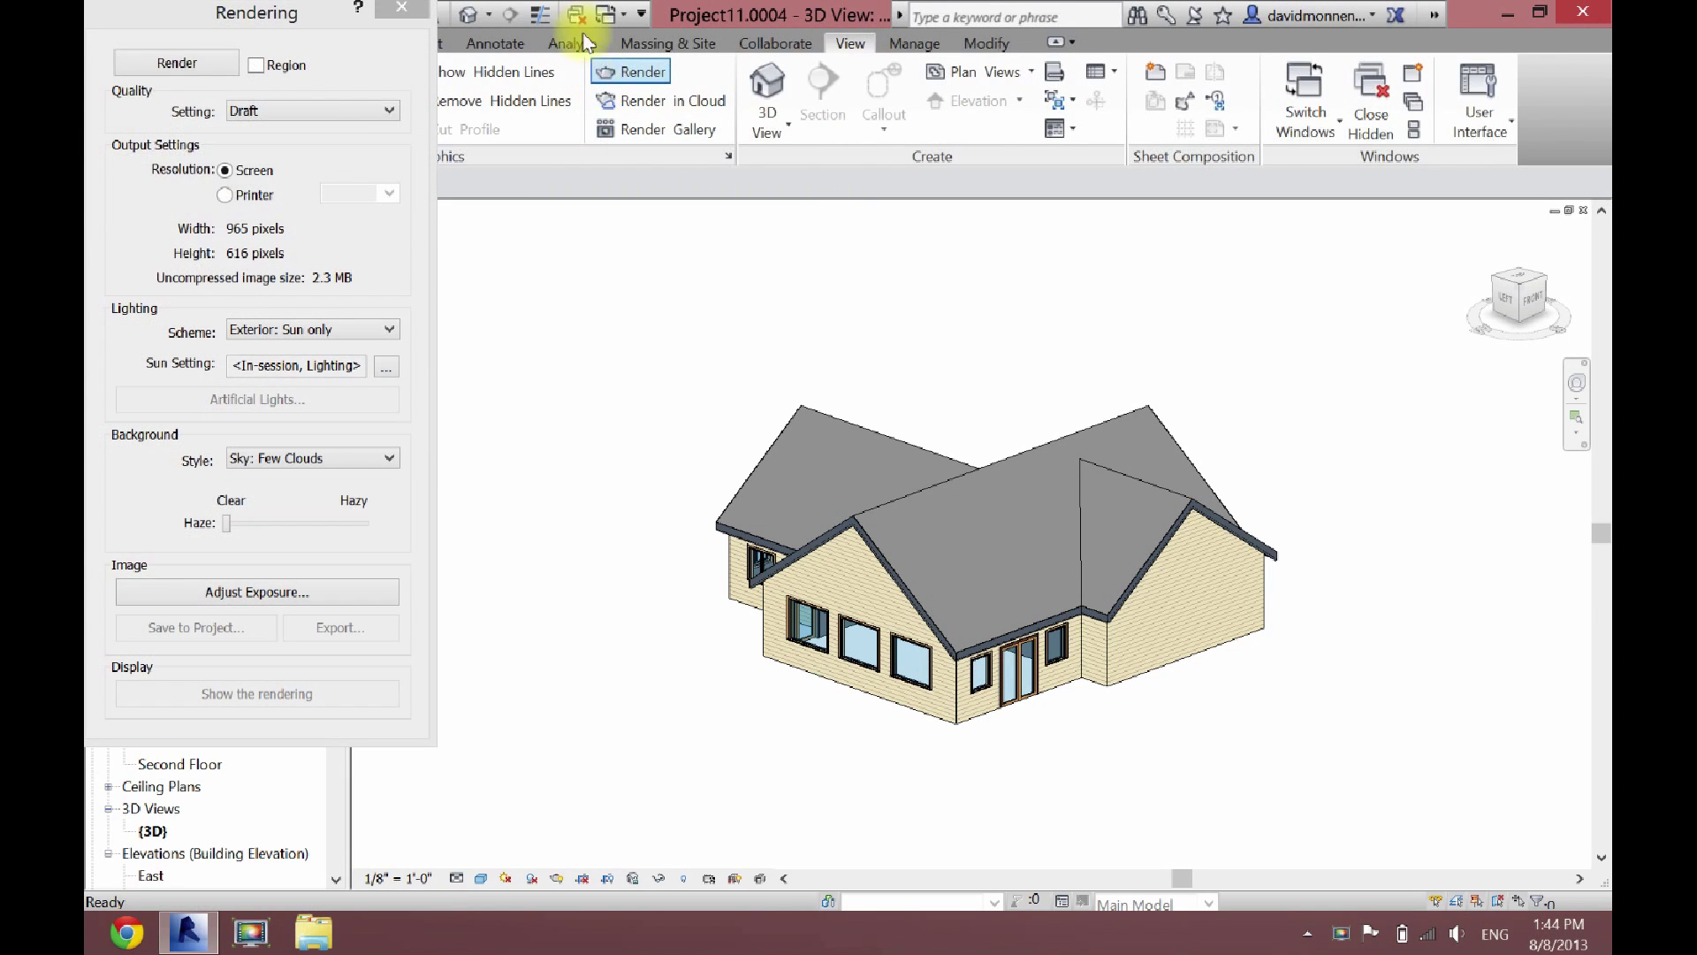
{"action": "left_click", "coordinate": [182, 62]}
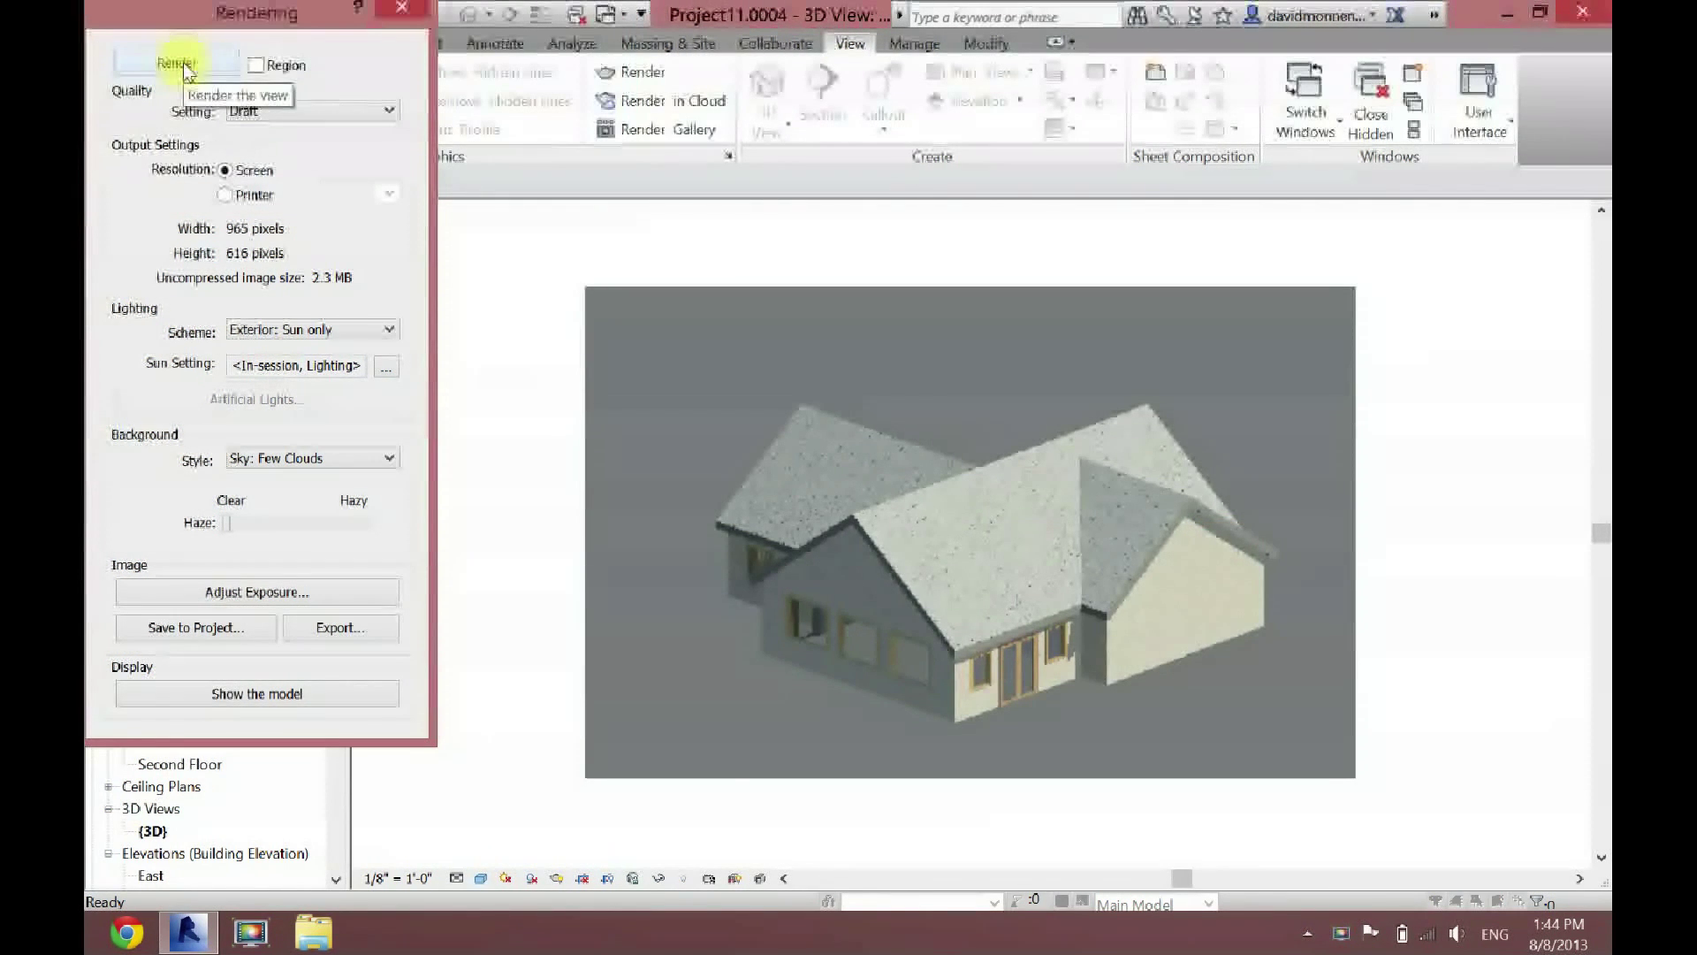
{"action": "left_click", "coordinate": [411, 18]}
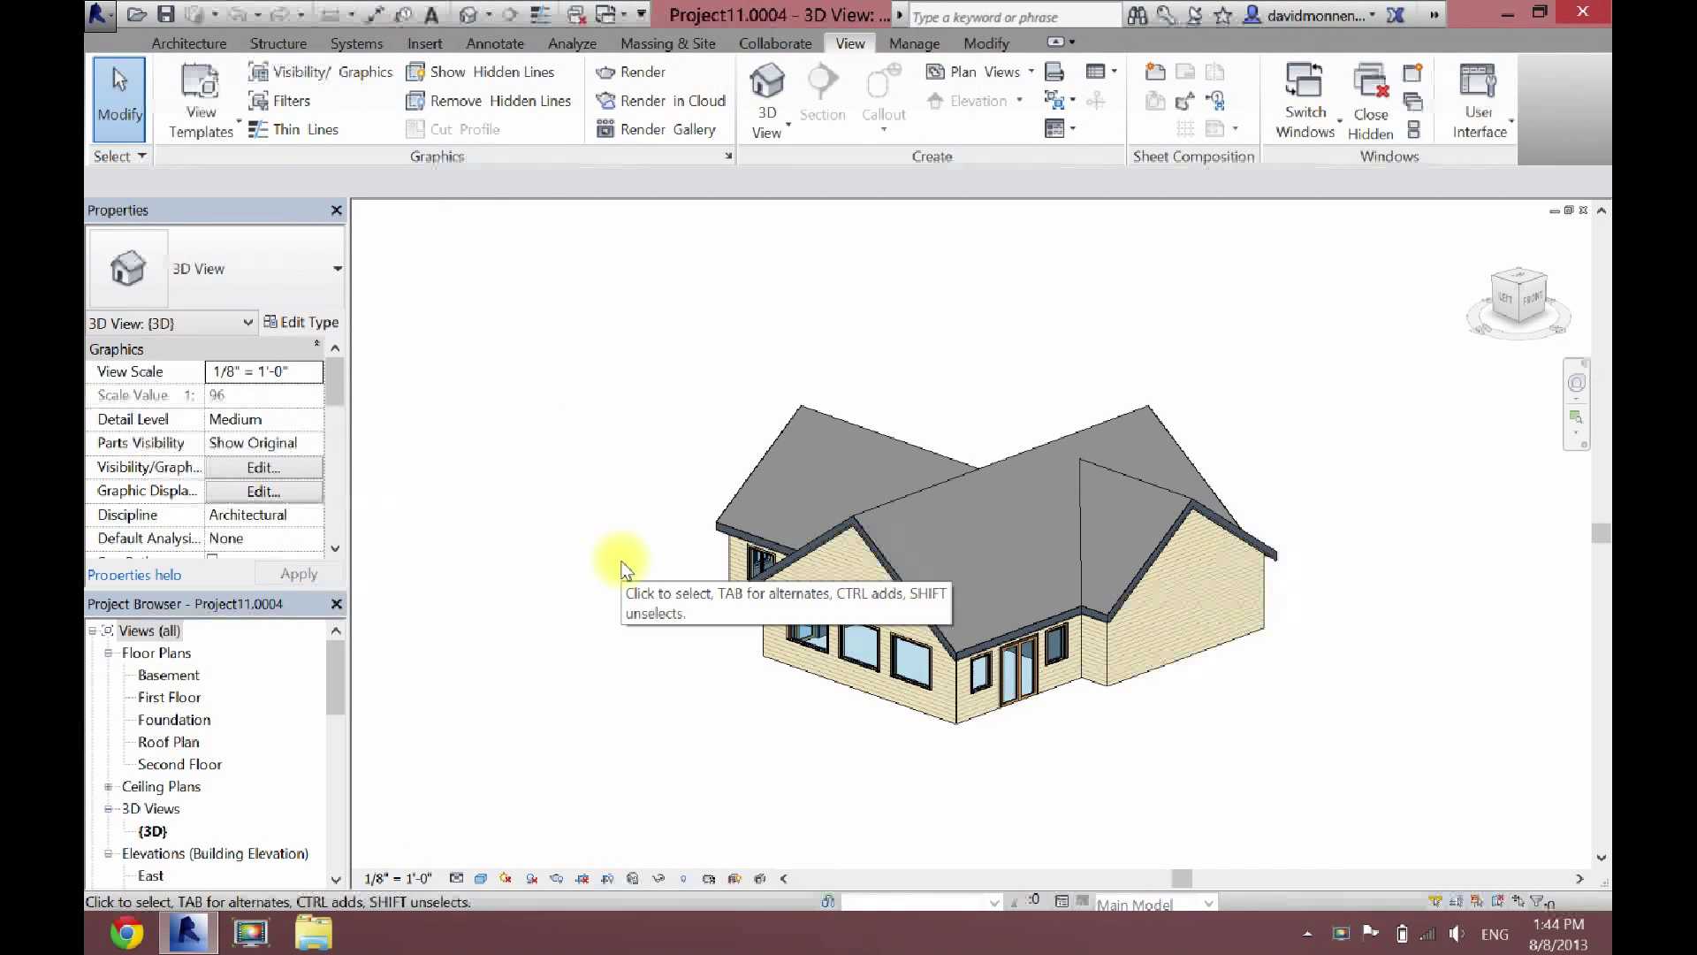
Step: Open the Material Browser on the exterior wall's Finish 1 layer material, Siding, Clapboard
{"action": "left_click", "coordinate": [827, 682]}
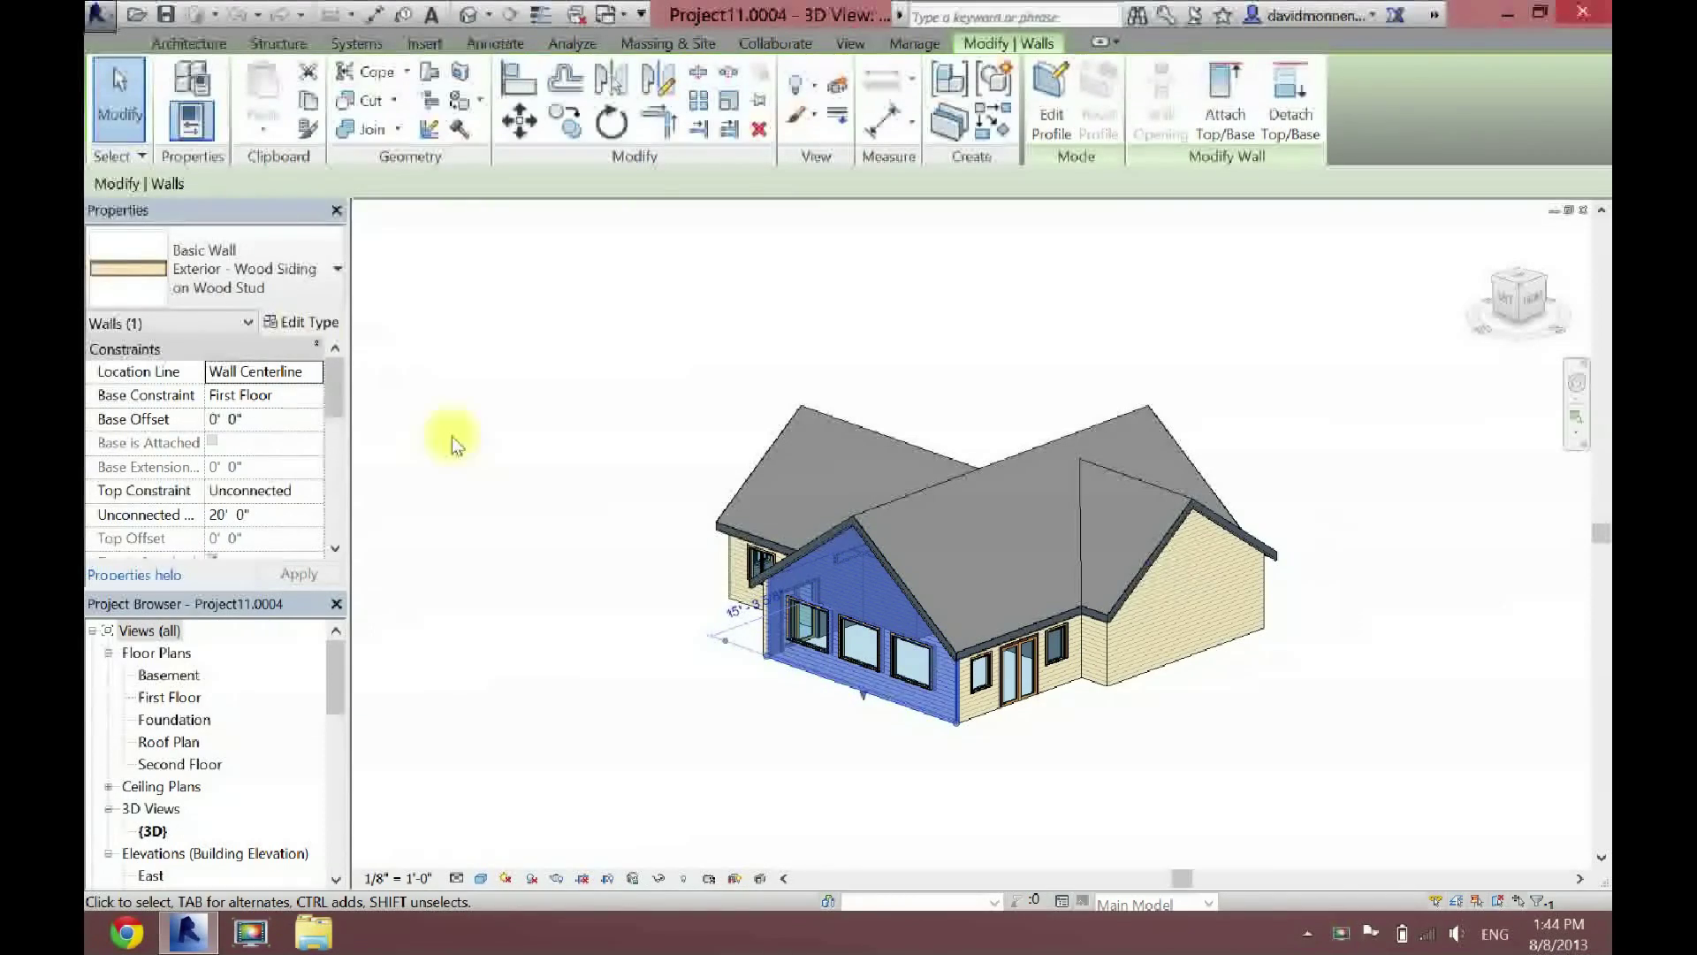
{"action": "left_click", "coordinate": [296, 327]}
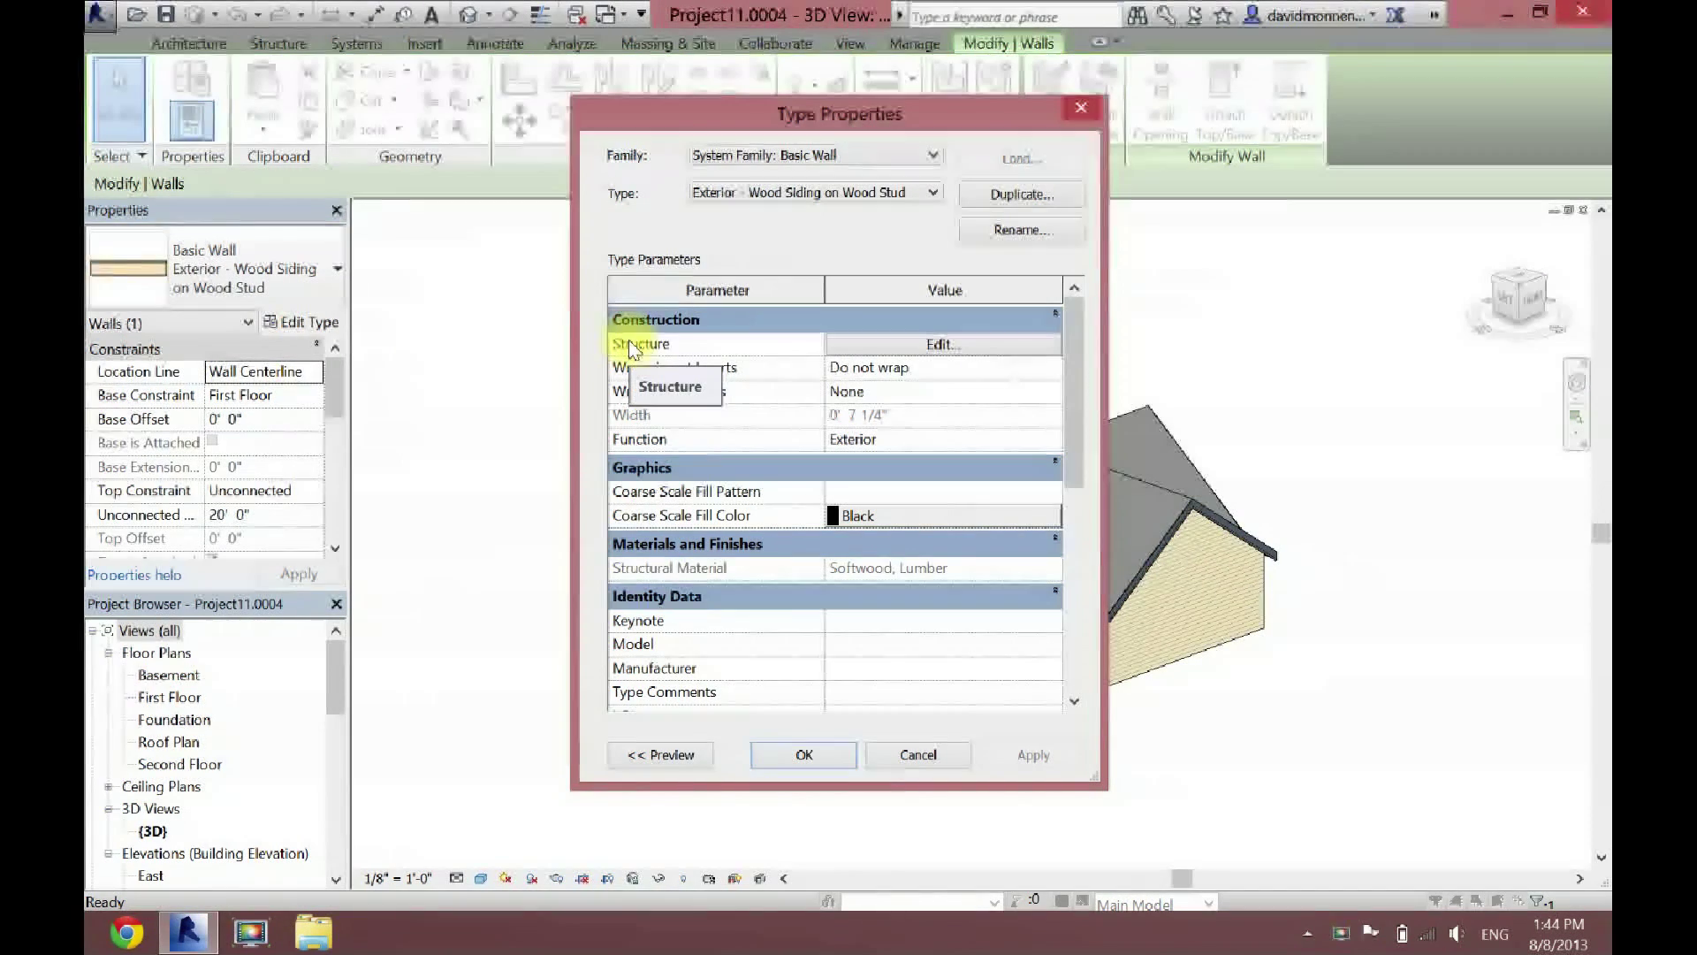
{"action": "left_click", "coordinate": [926, 347]}
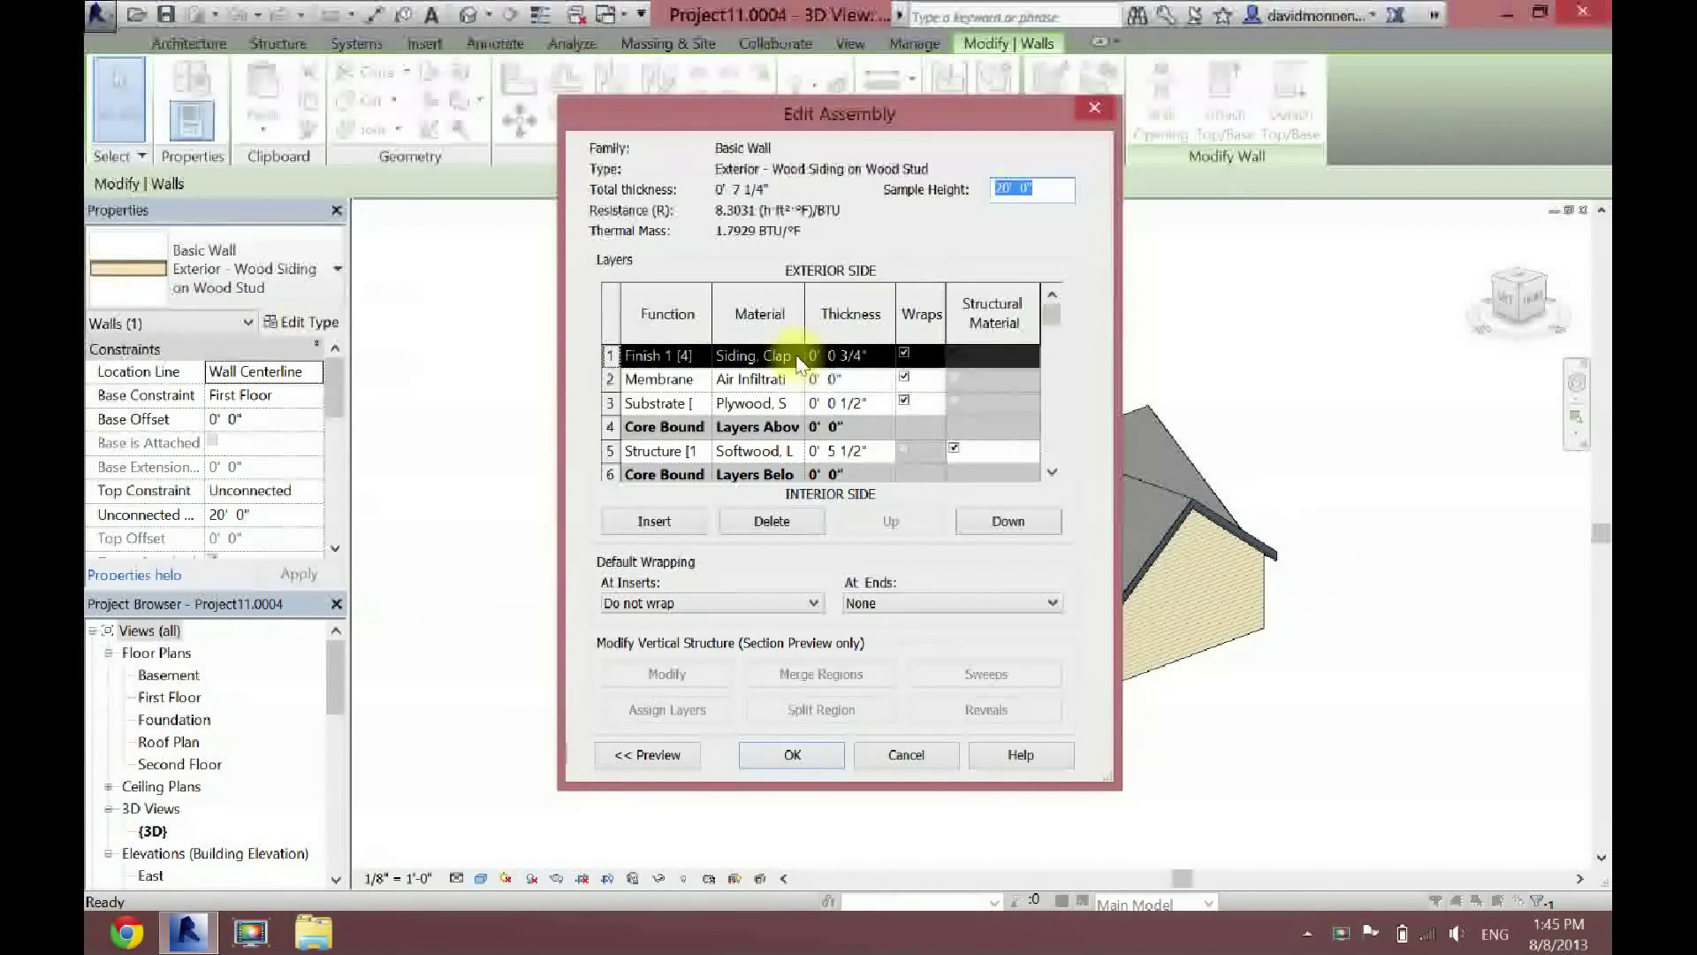
{"action": "mouse_move", "coordinate": [1053, 320]}
{"action": "left_mouse_down"}
{"action": "mouse_move", "coordinate": [1057, 438]}
{"action": "mouse_move", "coordinate": [1046, 304]}
{"action": "left_mouse_up"}
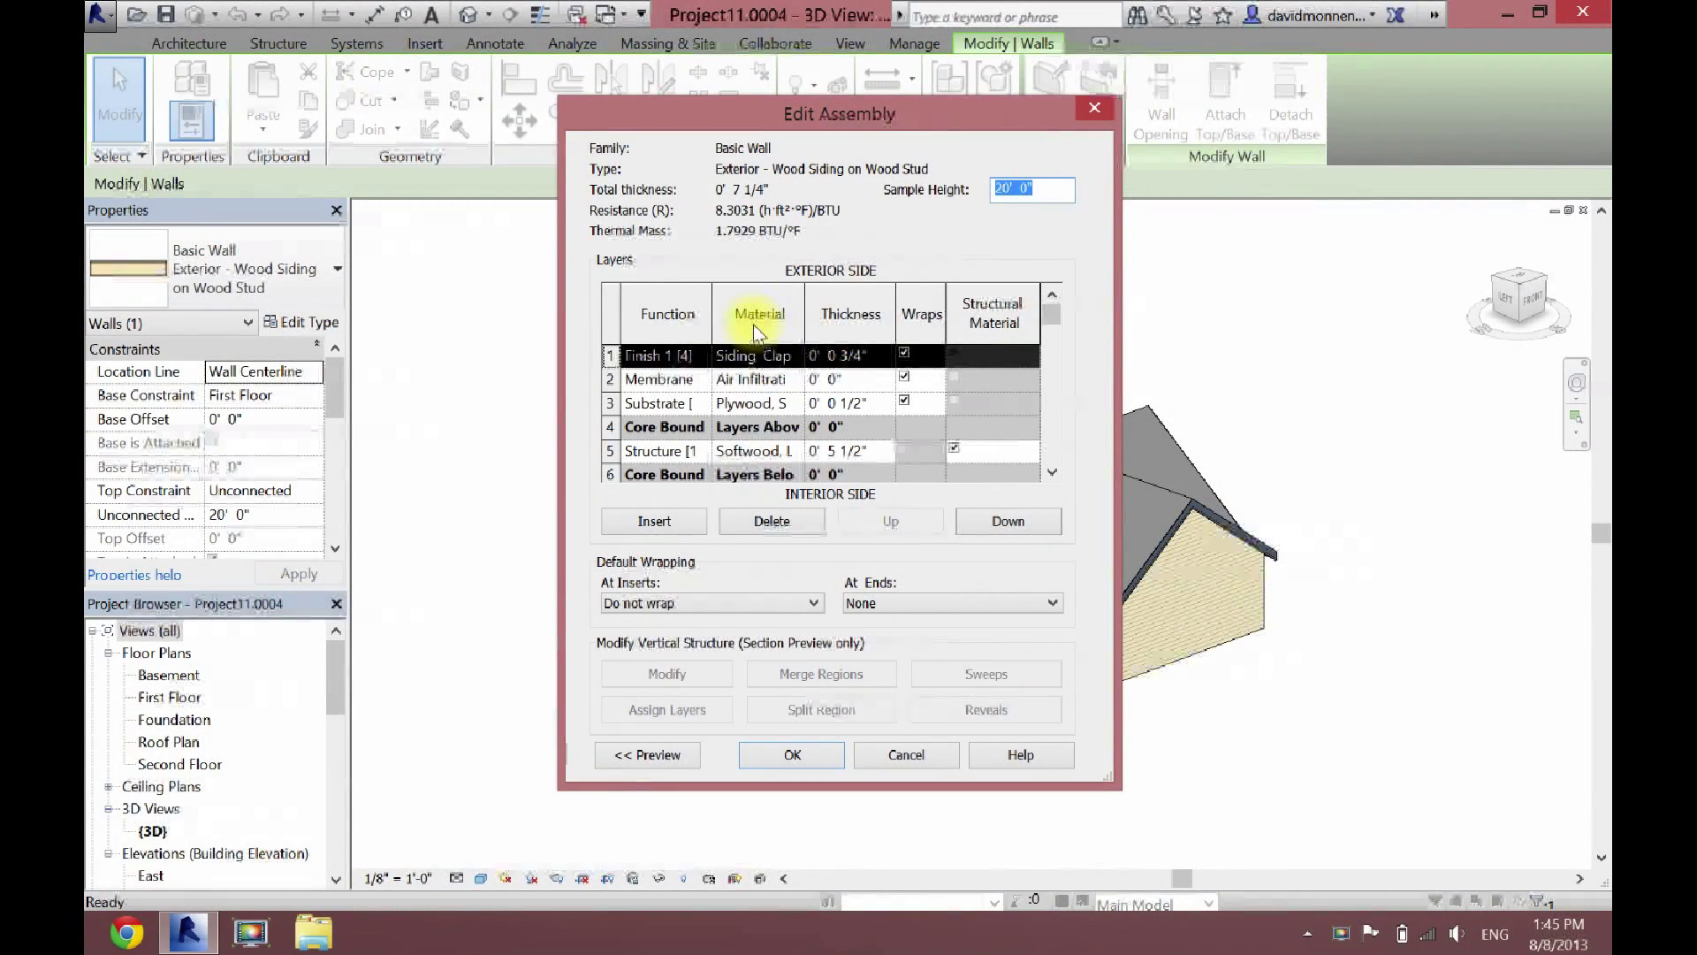
{"action": "left_click", "coordinate": [760, 353]}
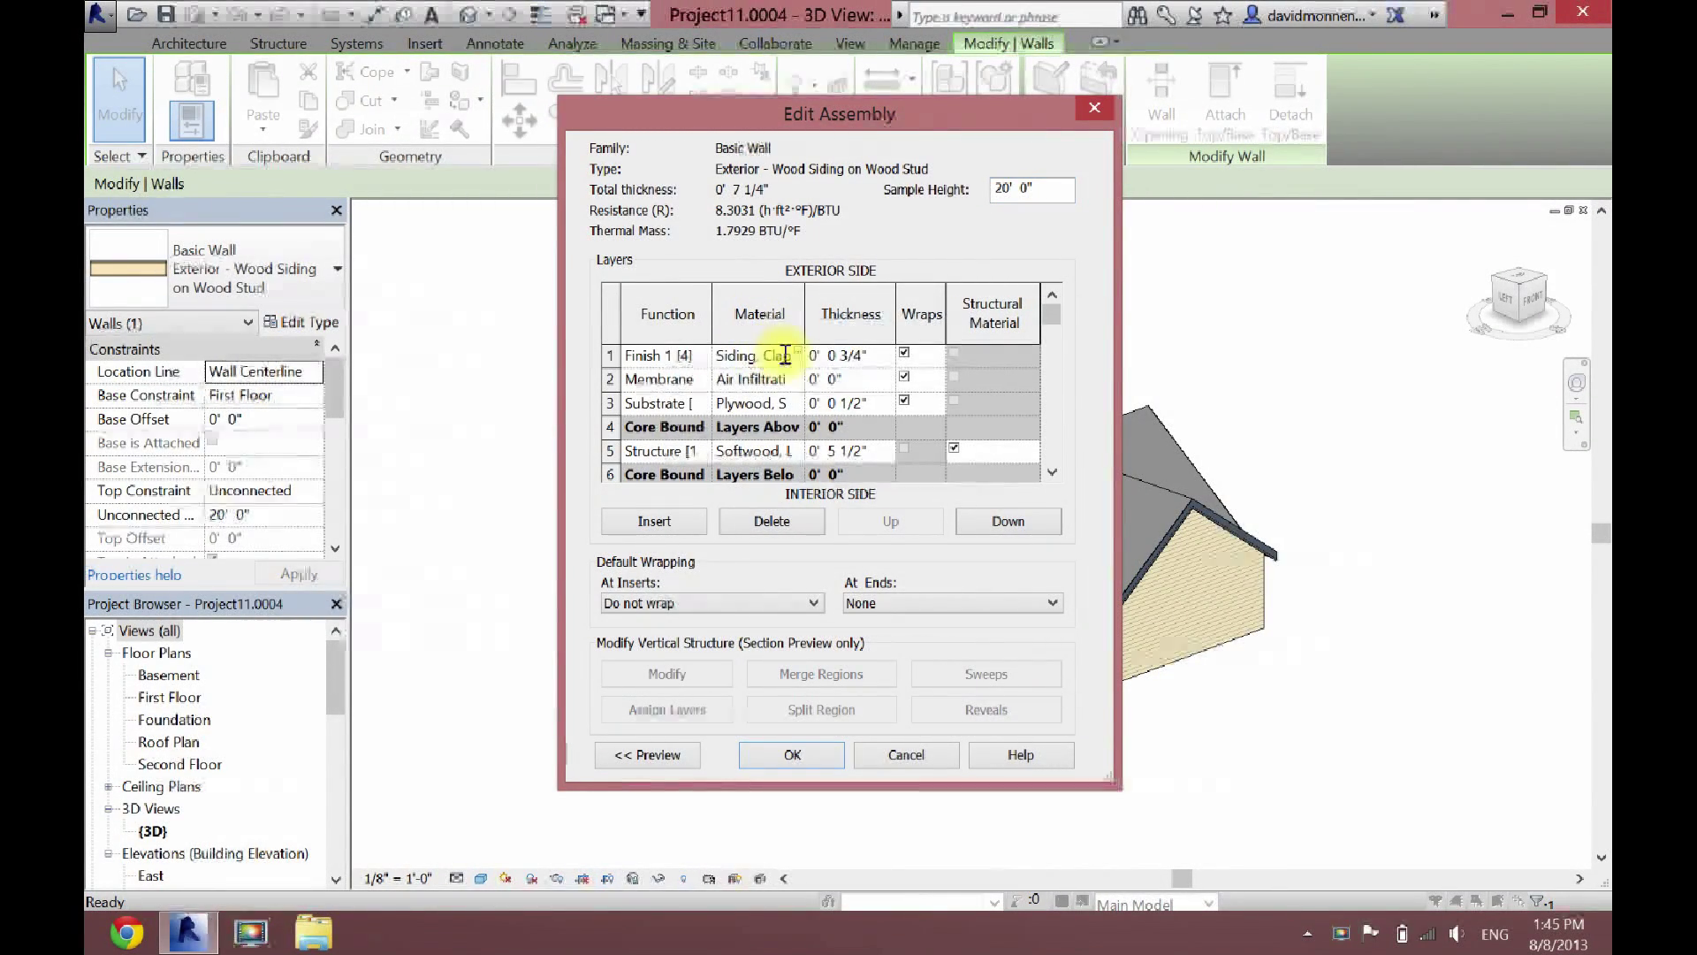
{"action": "left_click", "coordinate": [797, 353]}
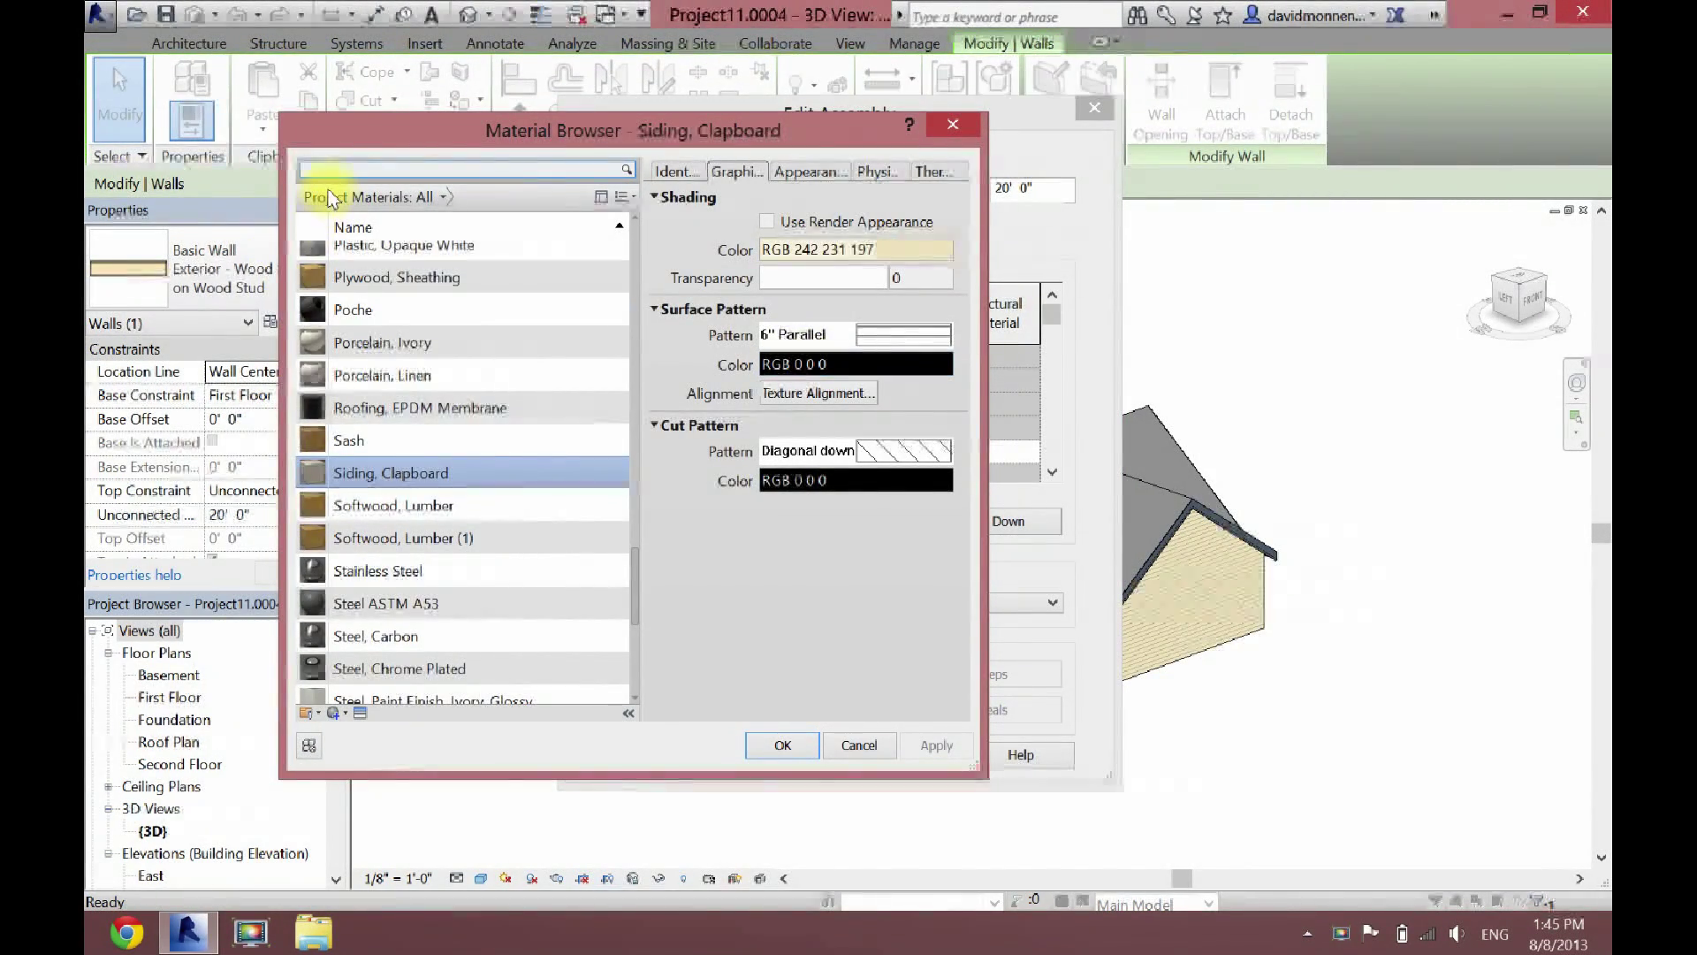
Step: Open the Asset Browser from Siding, Clapboard's Appearance tab and expand the Appearance Library
{"action": "scroll", "coordinate": [398, 495], "scroll_direction": "up", "scroll_amount": 1}
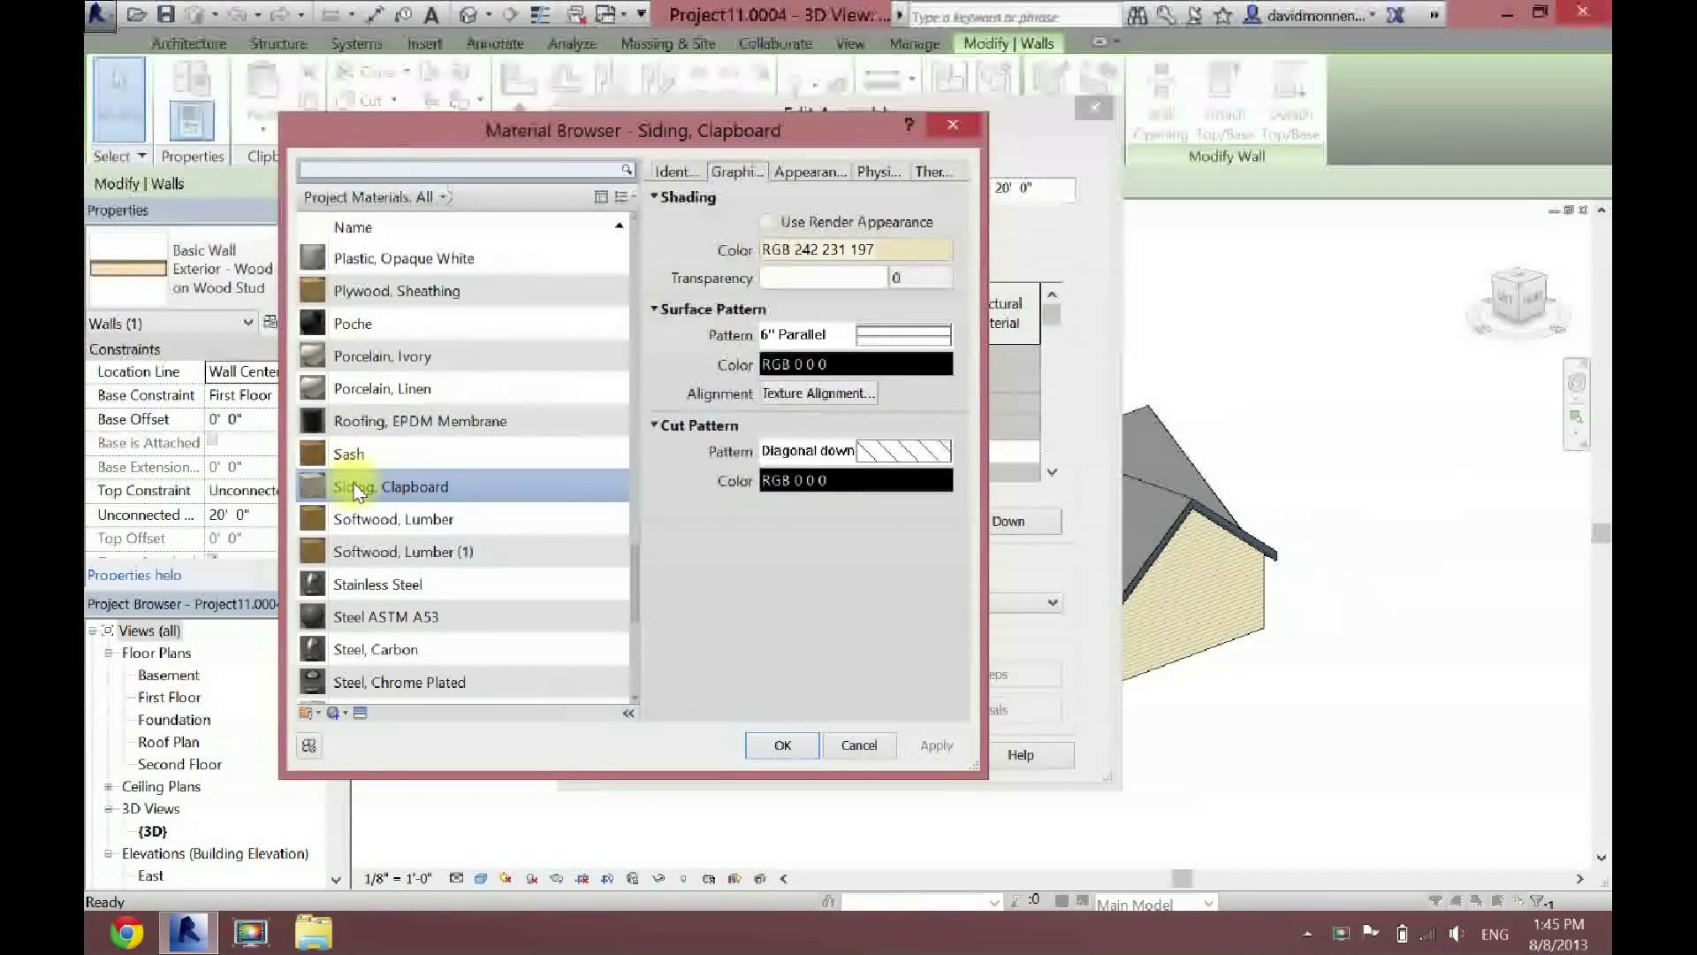
{"action": "left_click", "coordinate": [794, 176]}
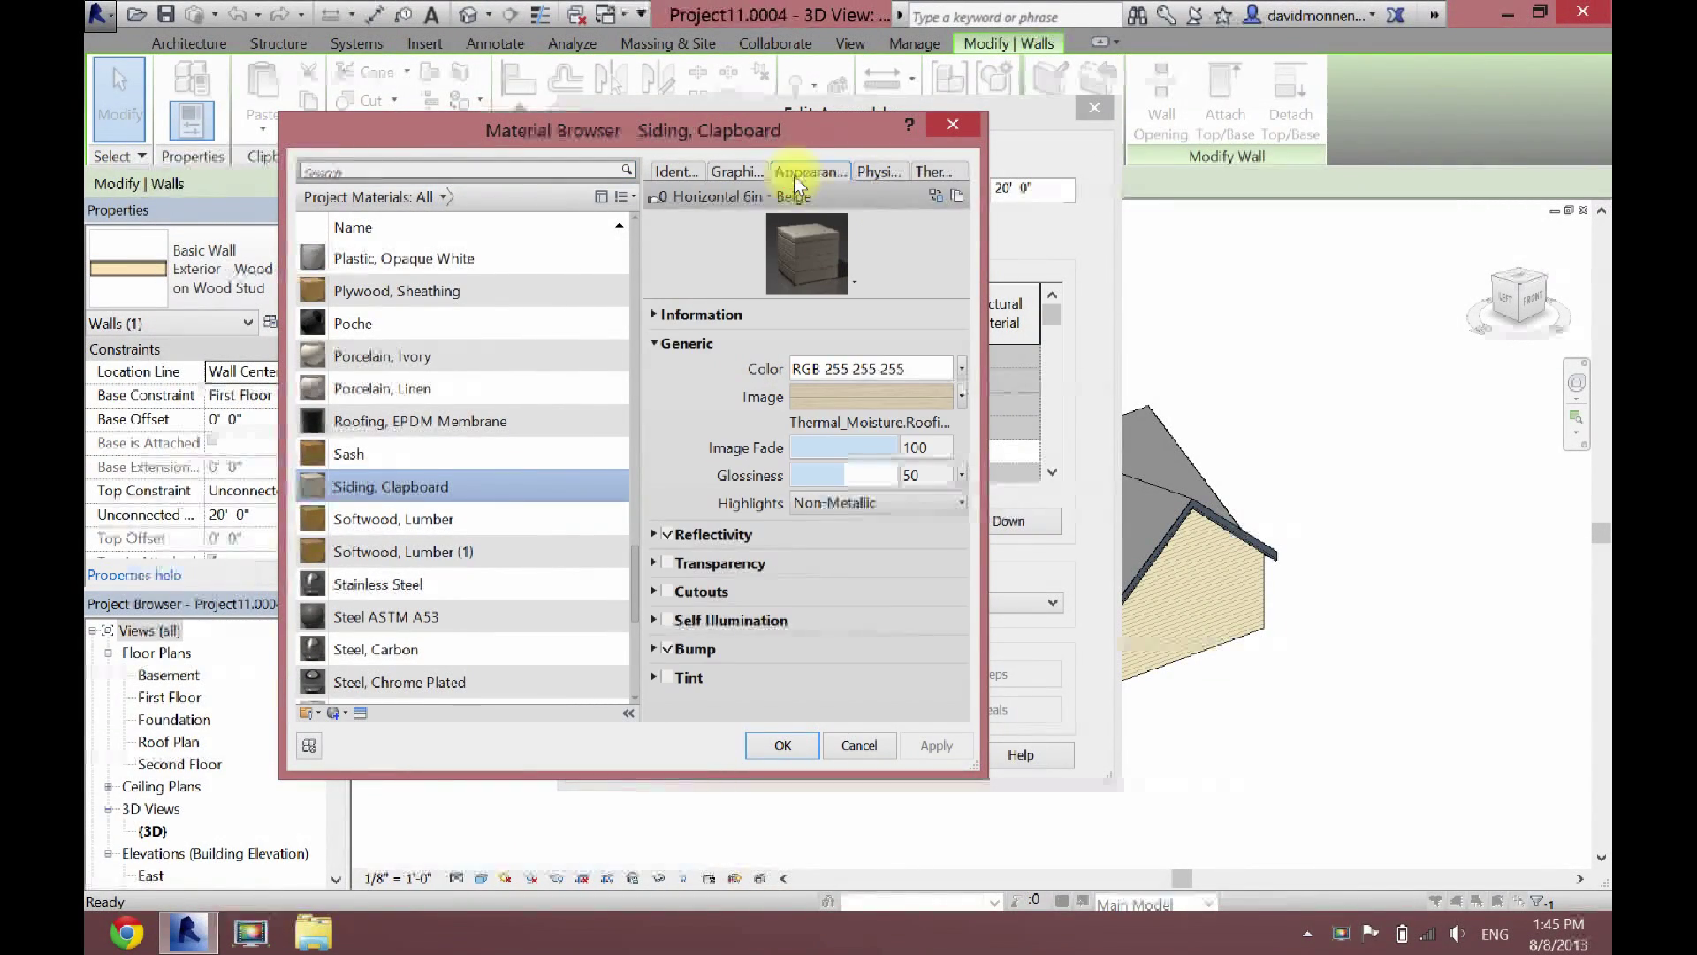
{"action": "left_click", "coordinate": [937, 195]}
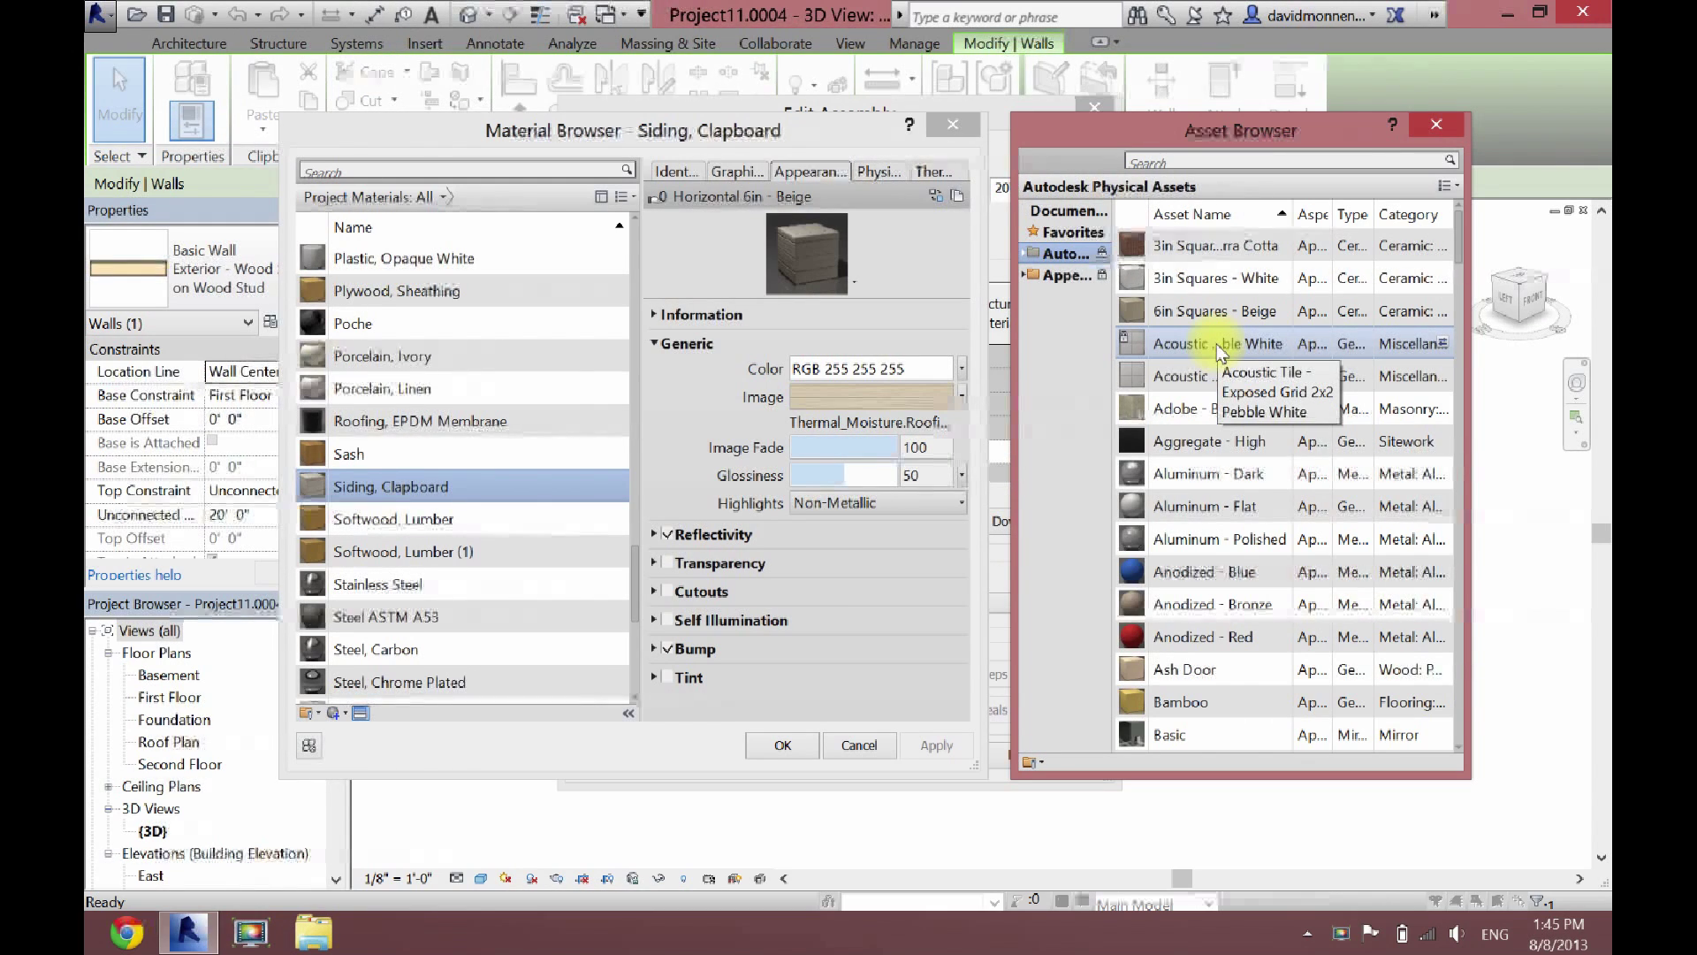
{"action": "left_click", "coordinate": [1023, 273]}
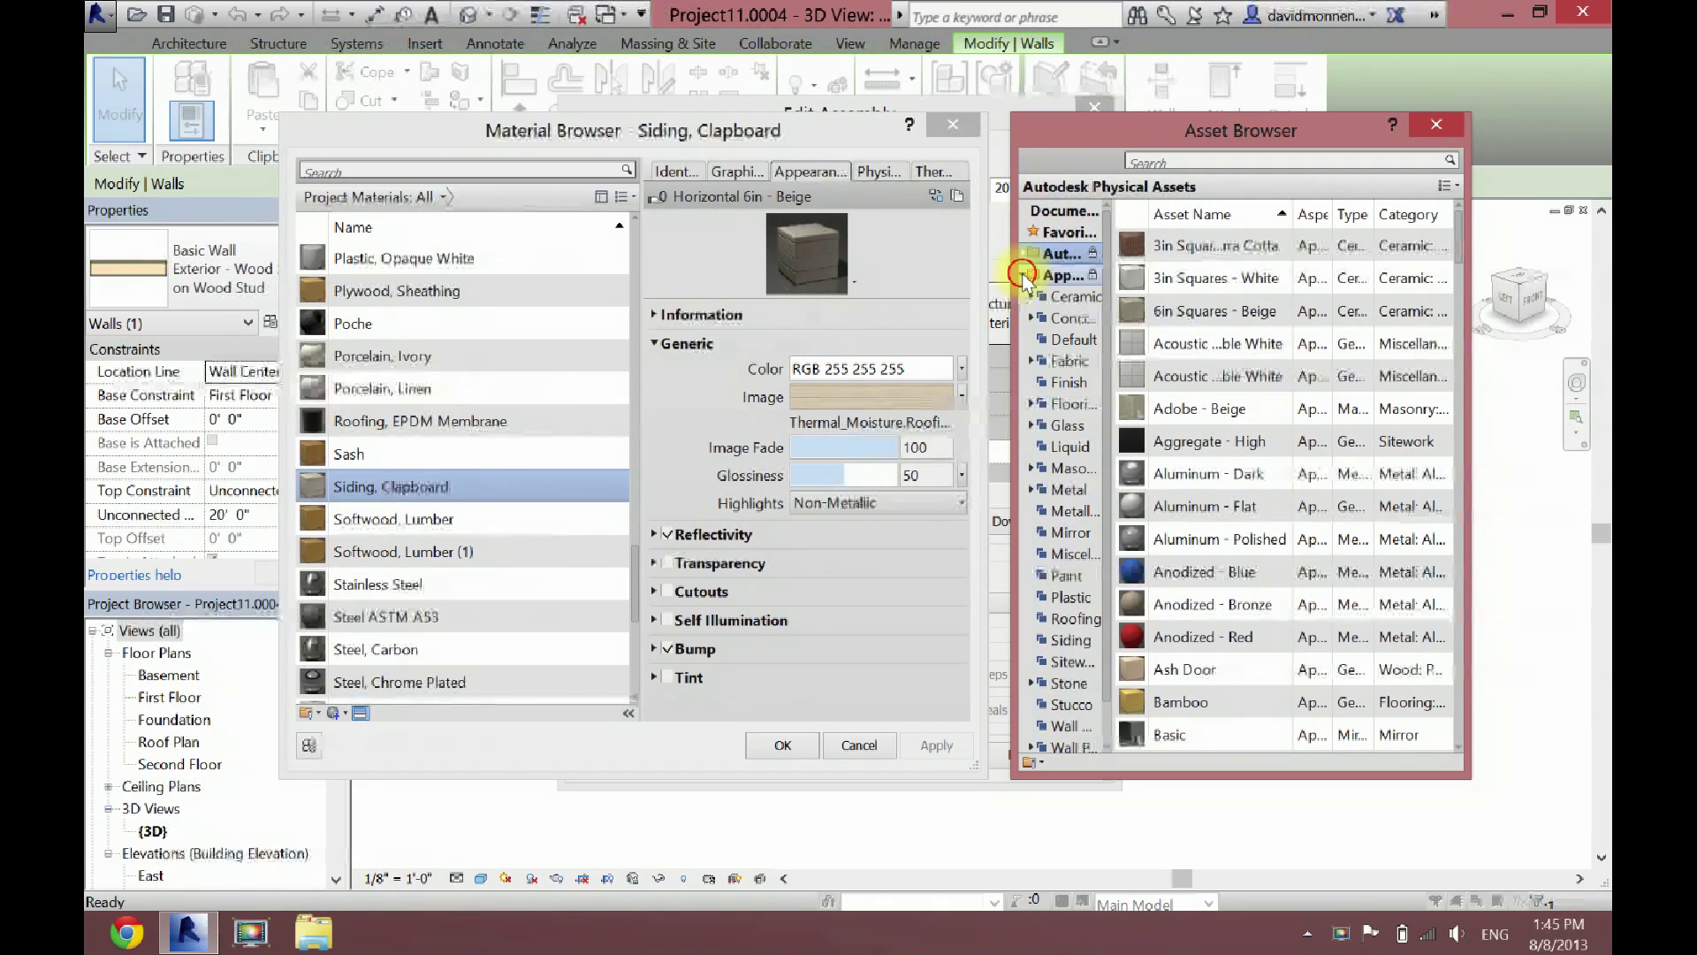
Step: Replace Siding, Clapboard's appearance with the Split Log siding asset and show its Graphics settings
{"action": "left_click", "coordinate": [1071, 640]}
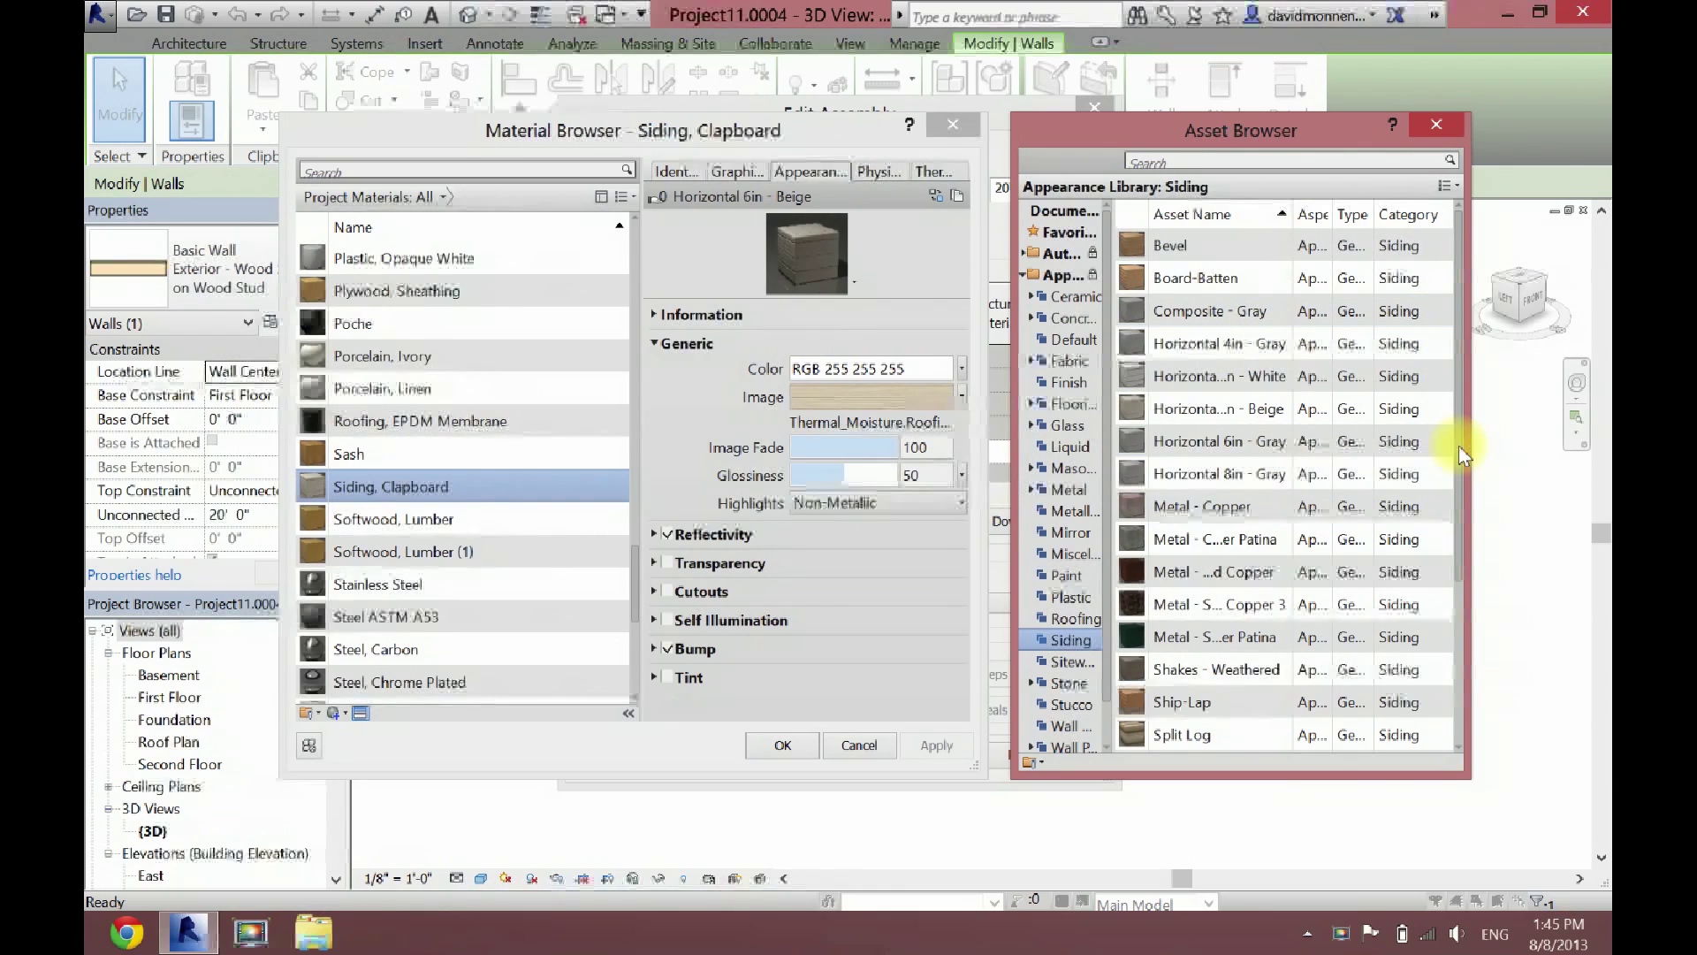
{"action": "scroll", "coordinate": [1460, 495], "scroll_direction": "down", "scroll_amount": 1}
{"action": "left_click_drag", "start_coordinate": [1460, 497], "coordinate": [1450, 601]}
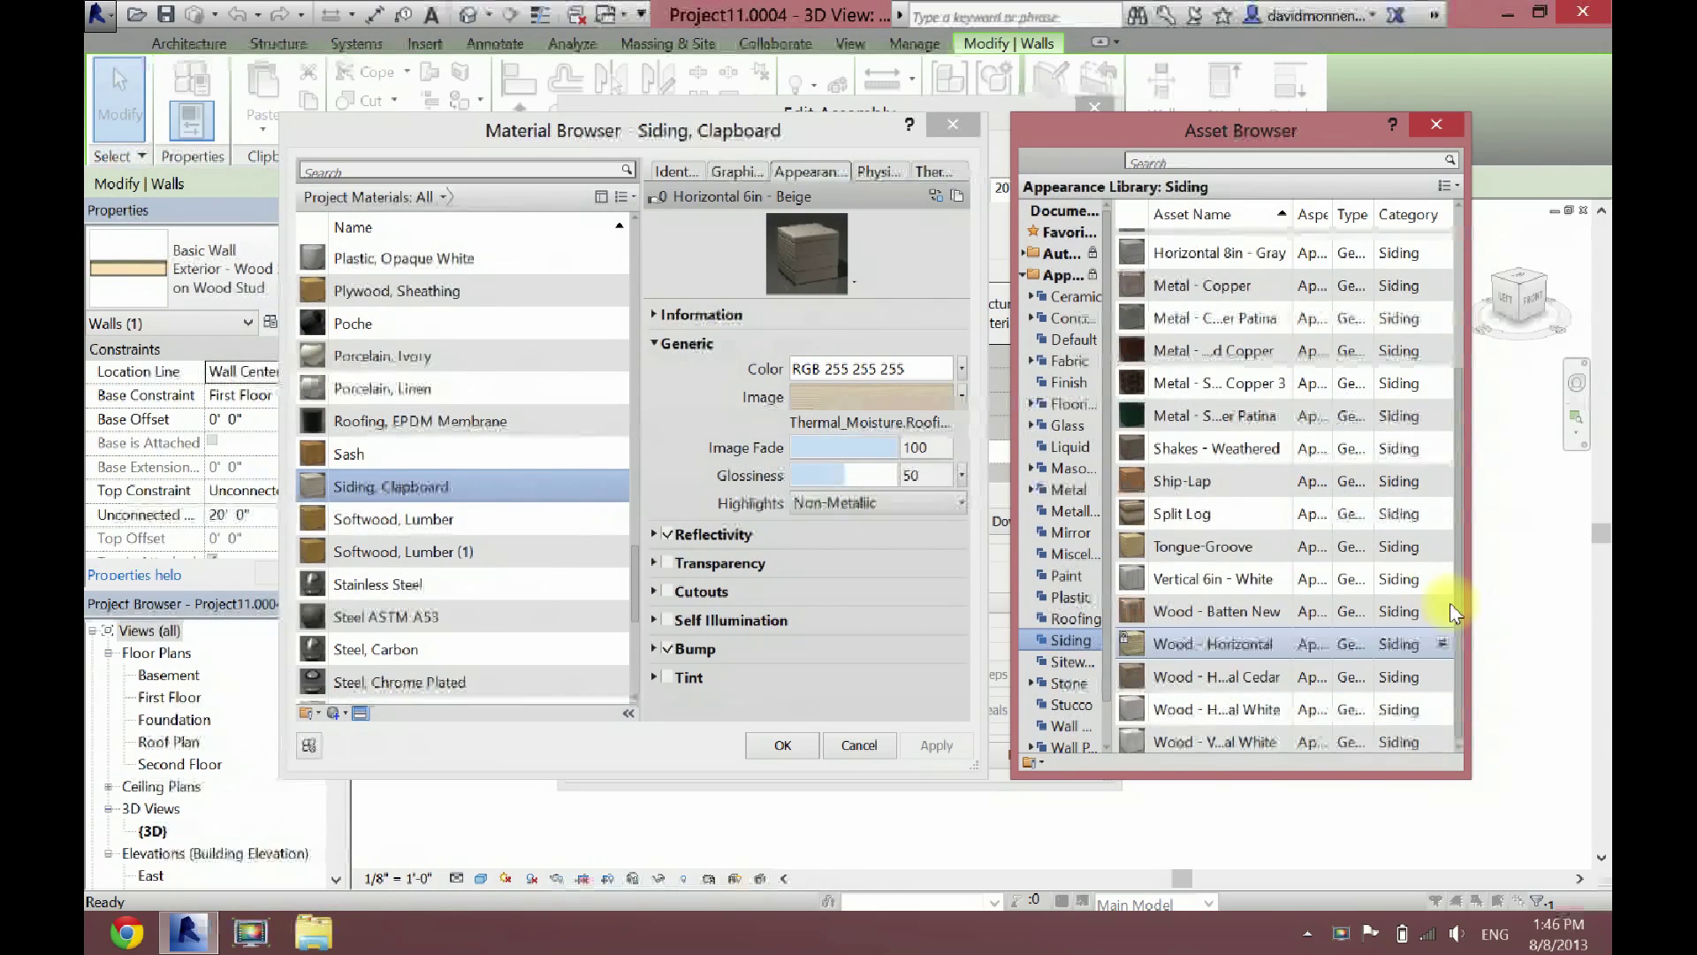
{"action": "double_click", "coordinate": [1189, 514]}
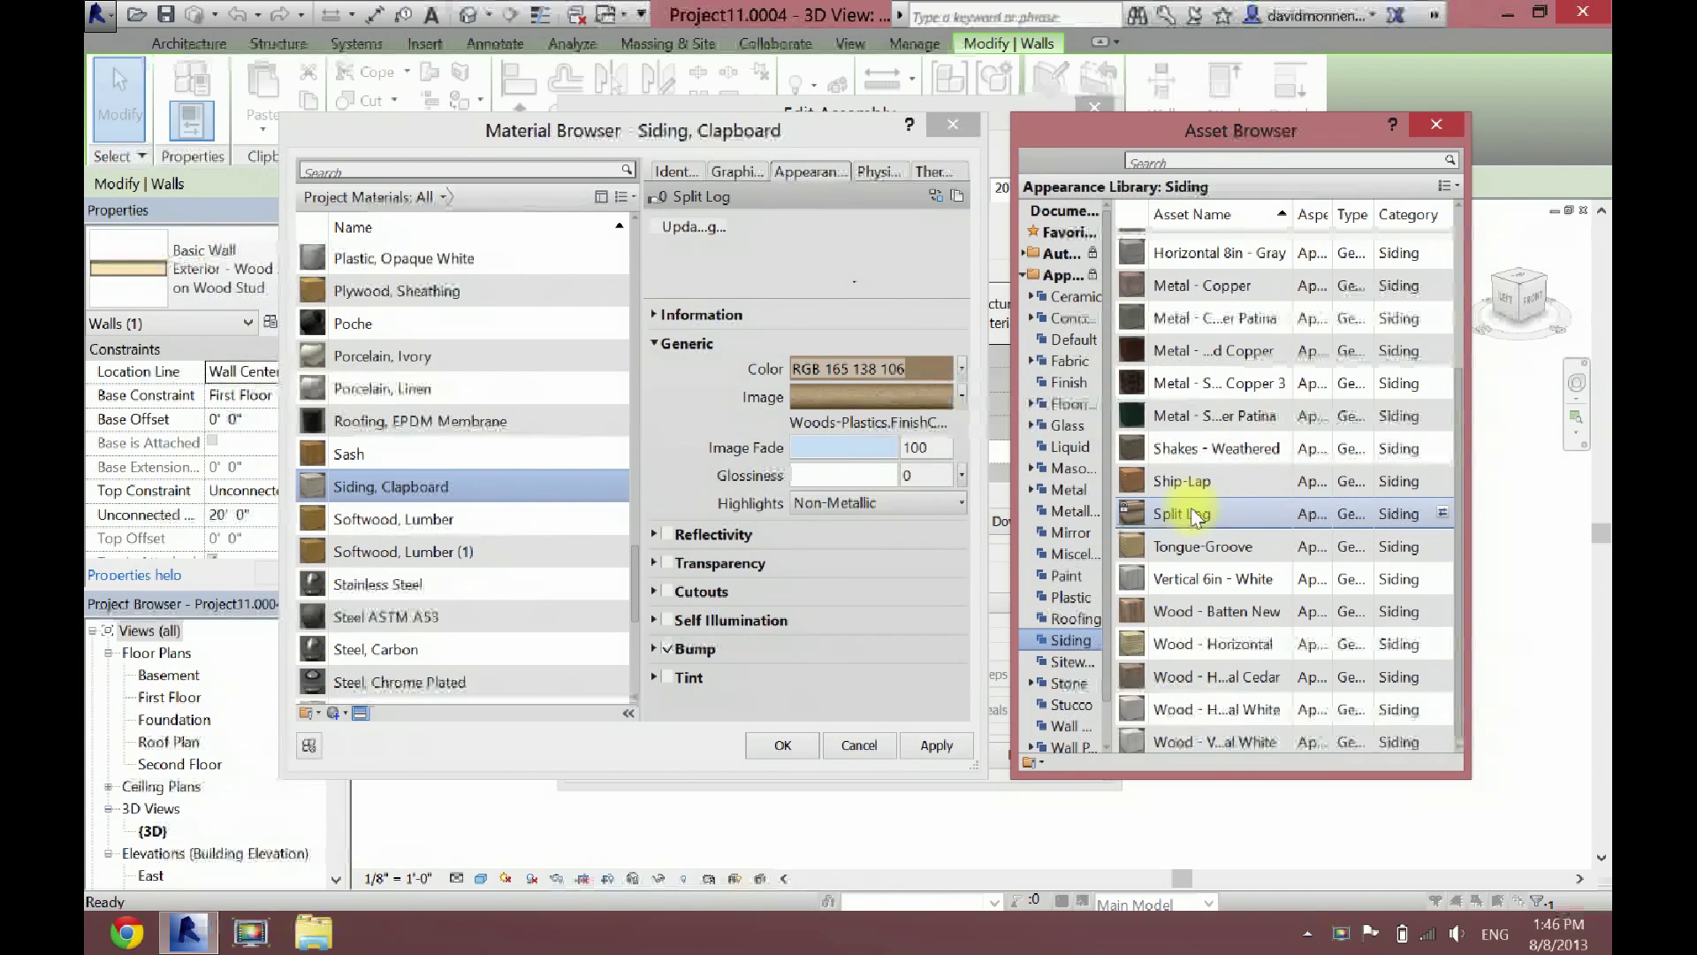
{"action": "left_click", "coordinate": [884, 255]}
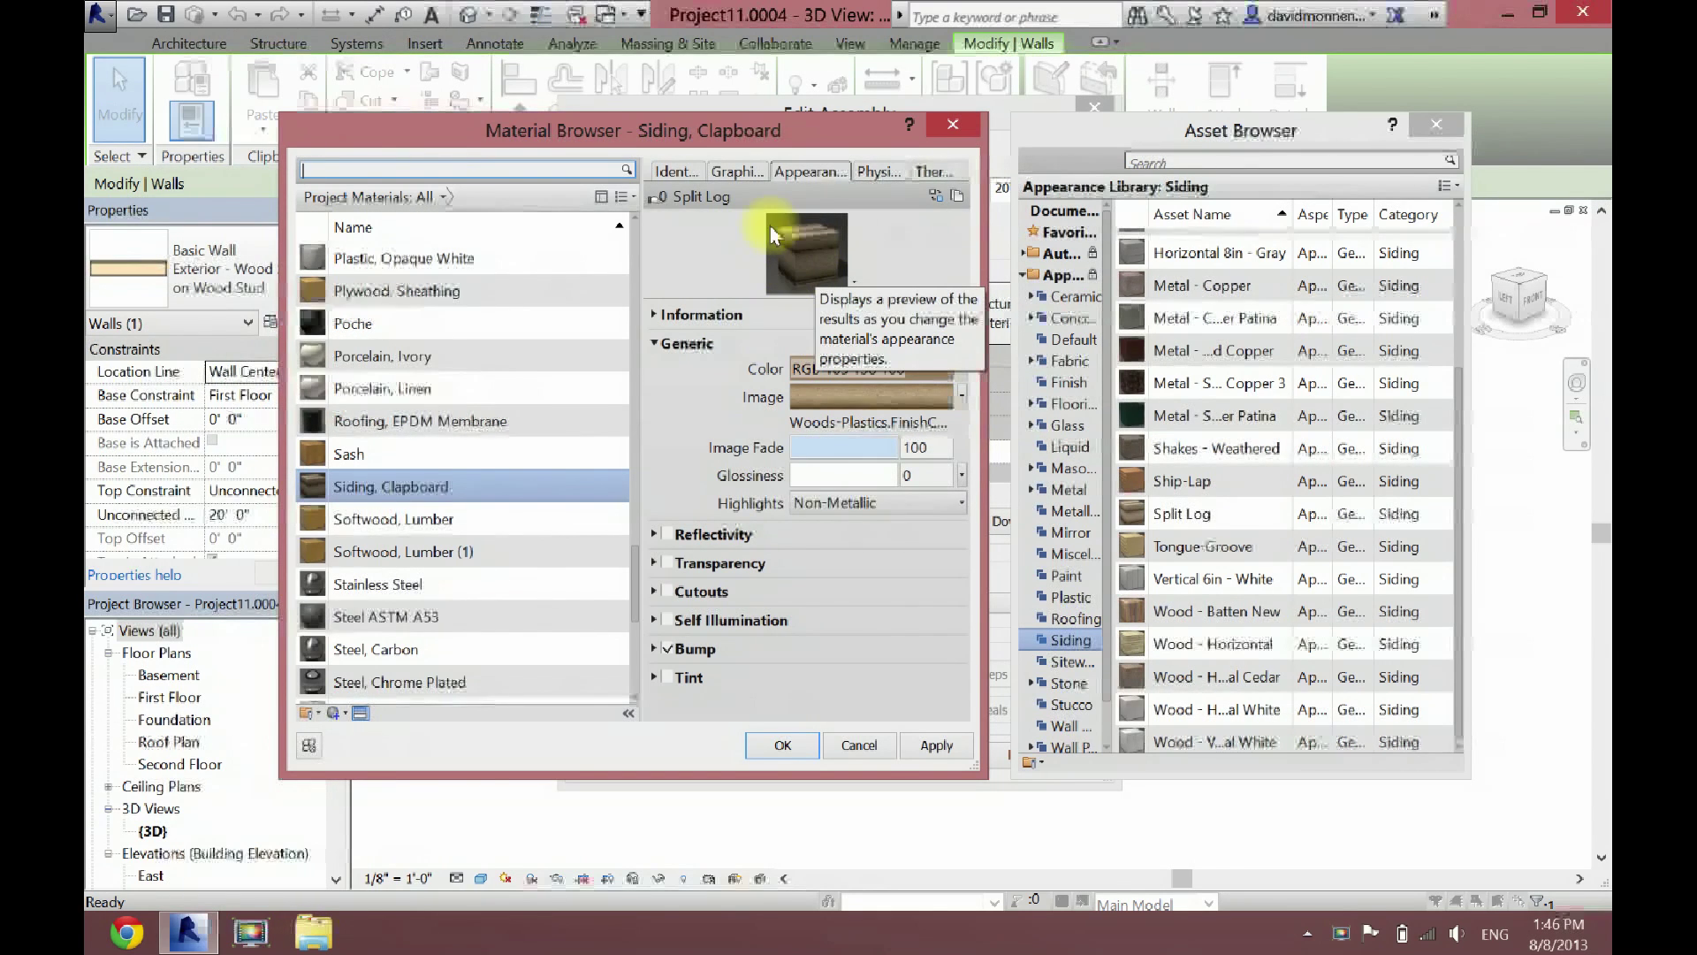
{"action": "left_click", "coordinate": [737, 172]}
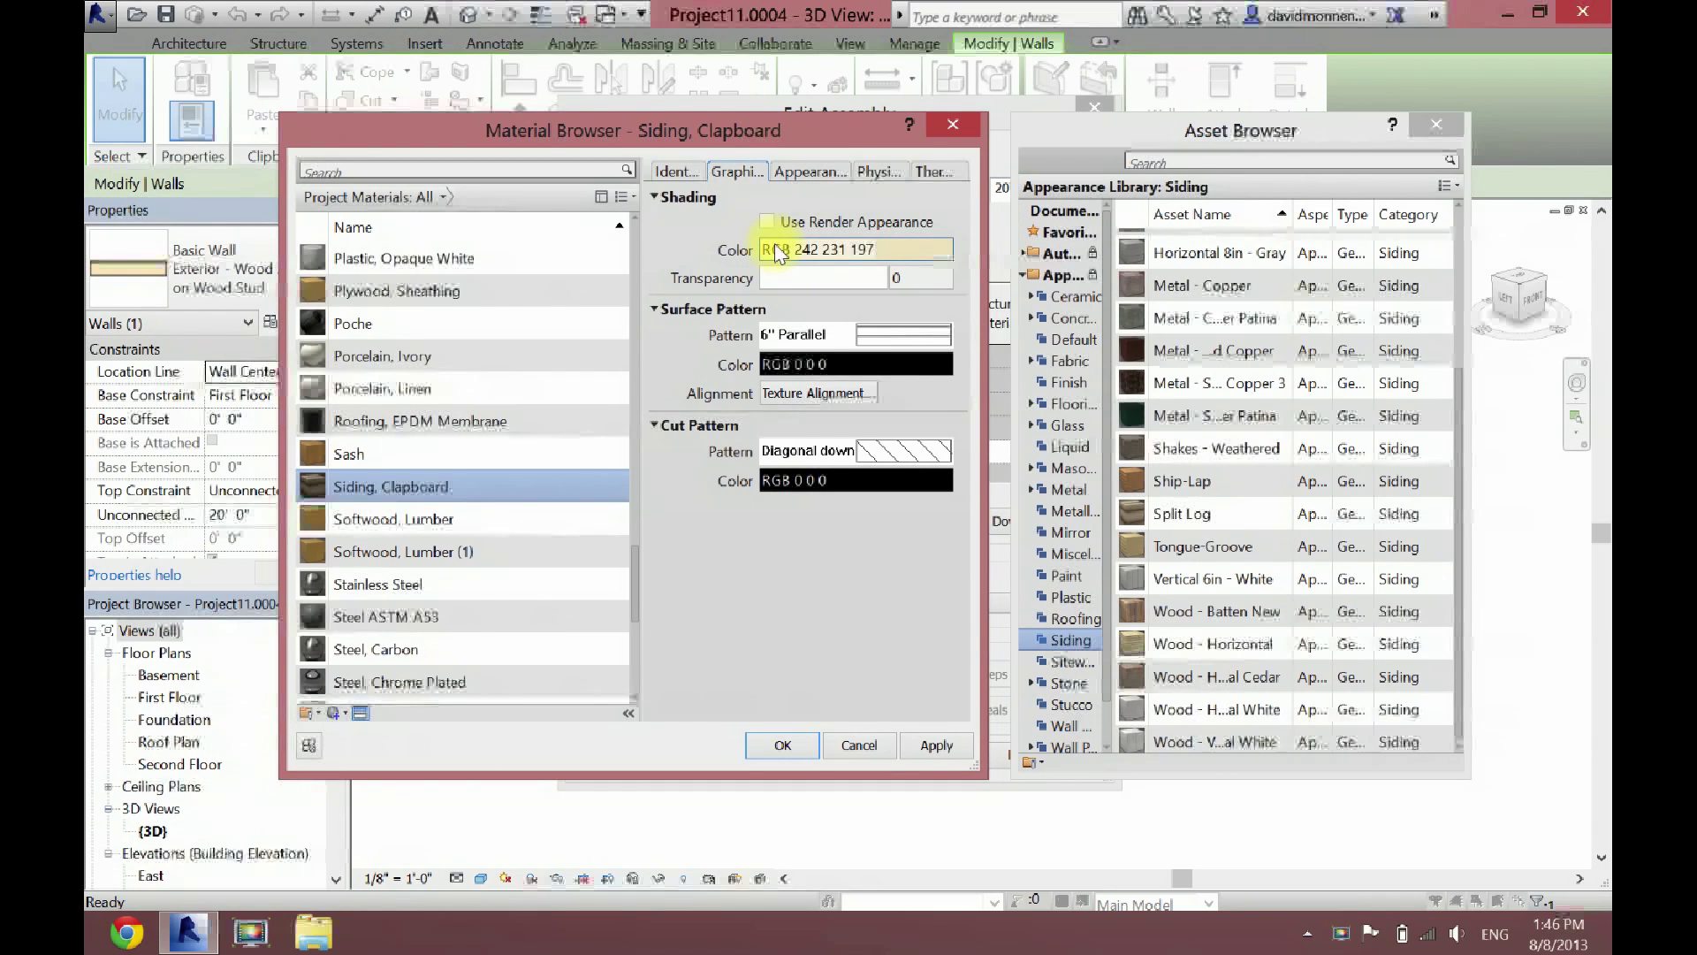
{"action": "left_click_drag", "start_coordinate": [1178, 135], "coordinate": [1460, 162]}
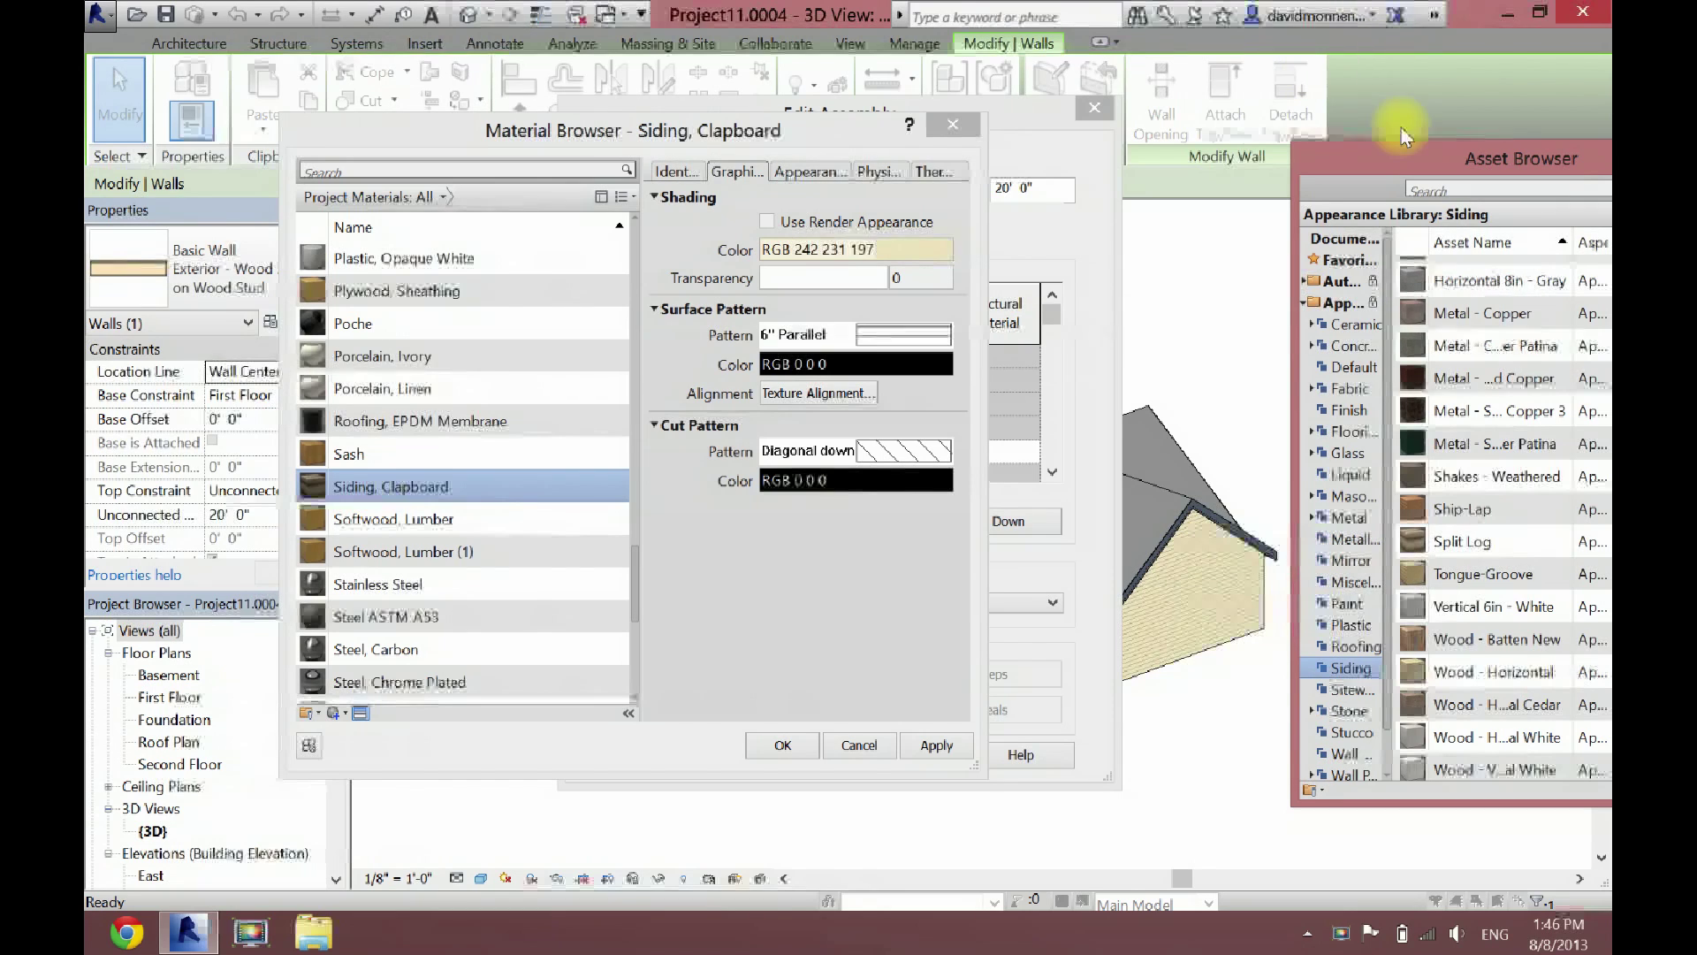
Step: Set Siding, Clapboard's shading to Use Render Appearance, discarding a trial red-brown colour
{"action": "left_click_drag", "start_coordinate": [1393, 150], "coordinate": [1105, 132]}
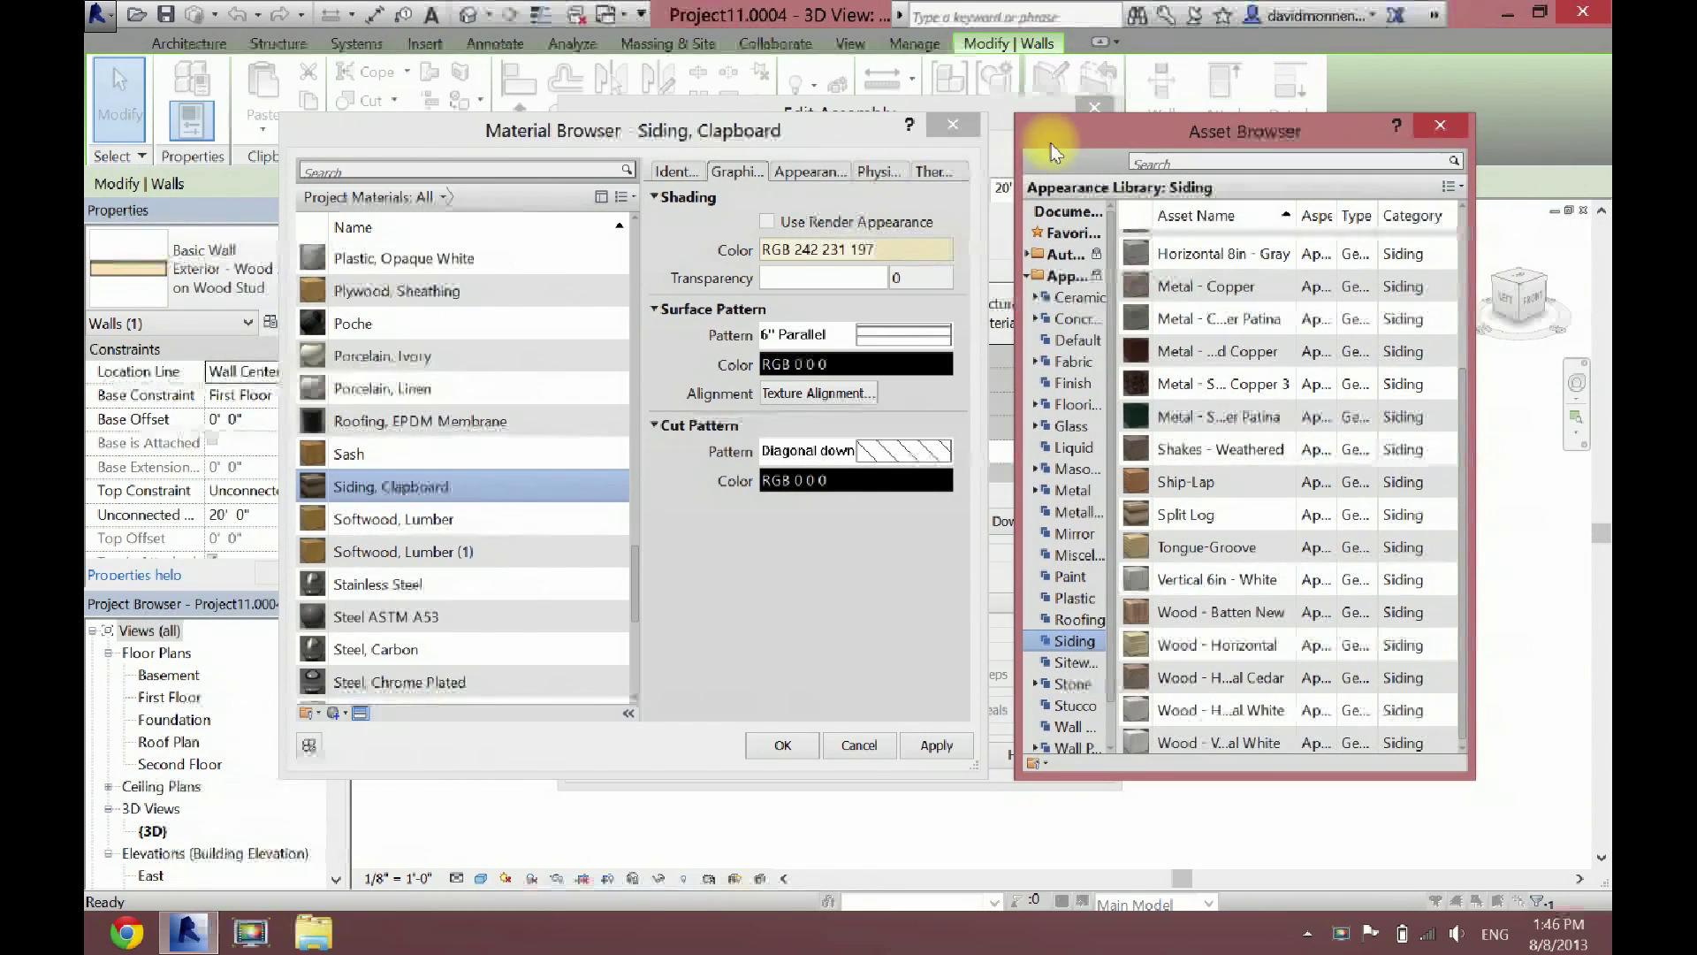
{"action": "left_click", "coordinate": [766, 222]}
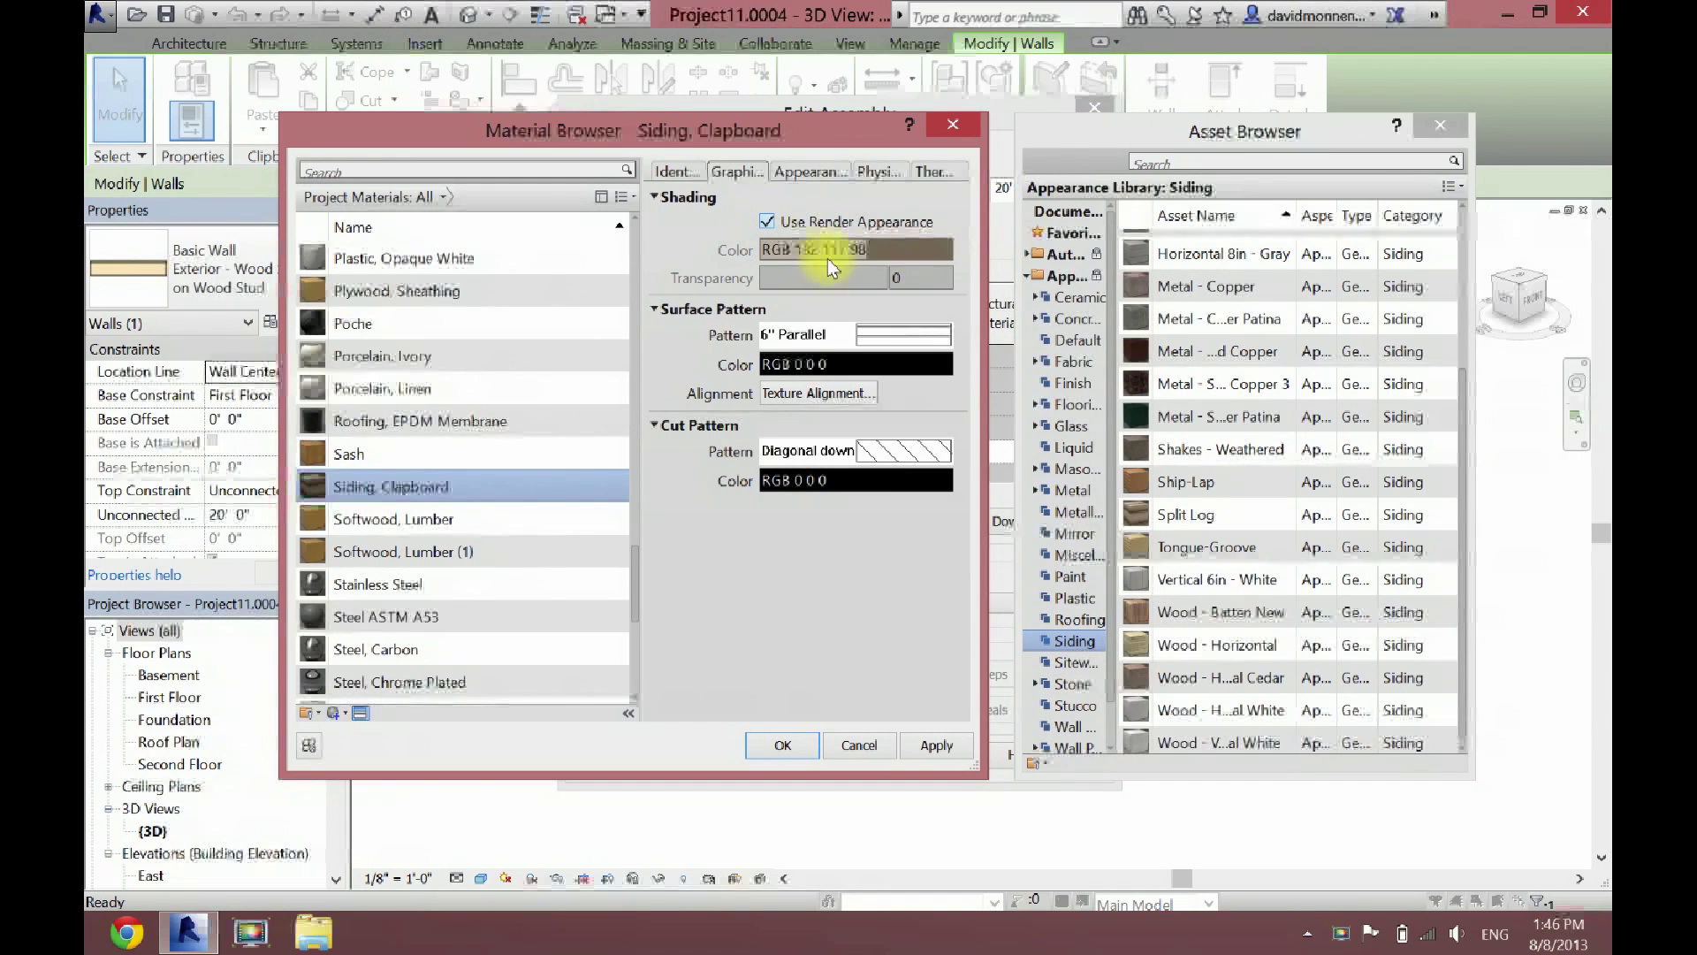
{"action": "left_click", "coordinate": [765, 222]}
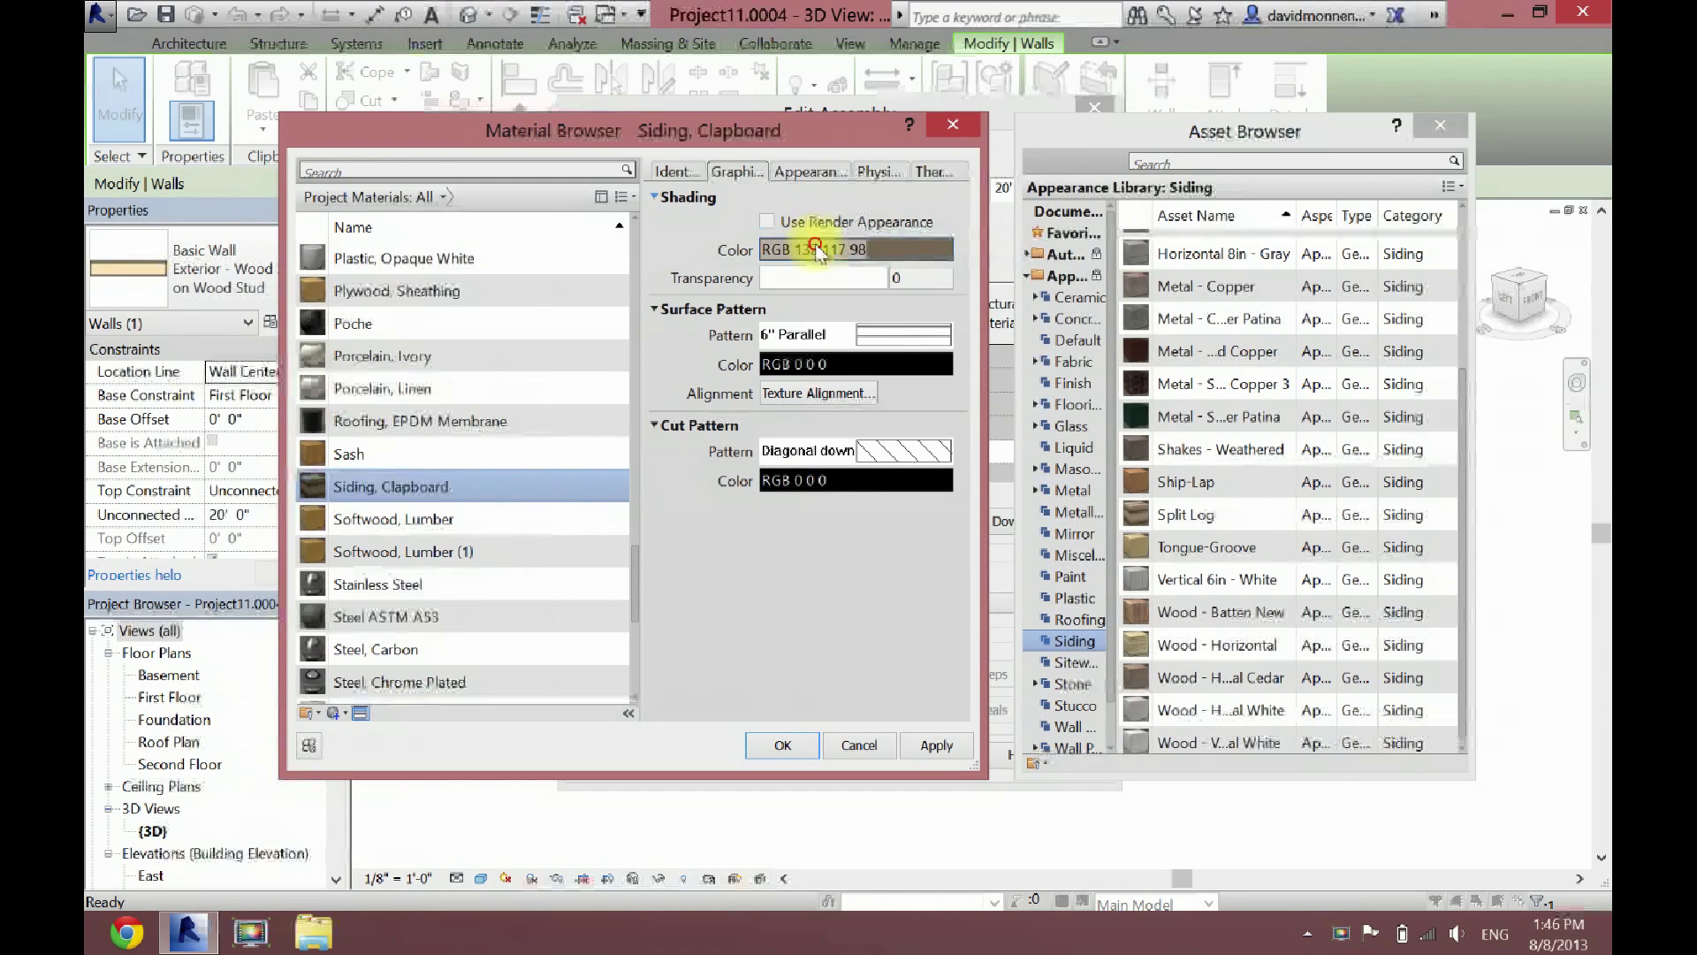
{"action": "left_click", "coordinate": [814, 251]}
{"action": "left_click_drag", "start_coordinate": [707, 434], "coordinate": [678, 464]}
{"action": "left_click", "coordinate": [823, 651]}
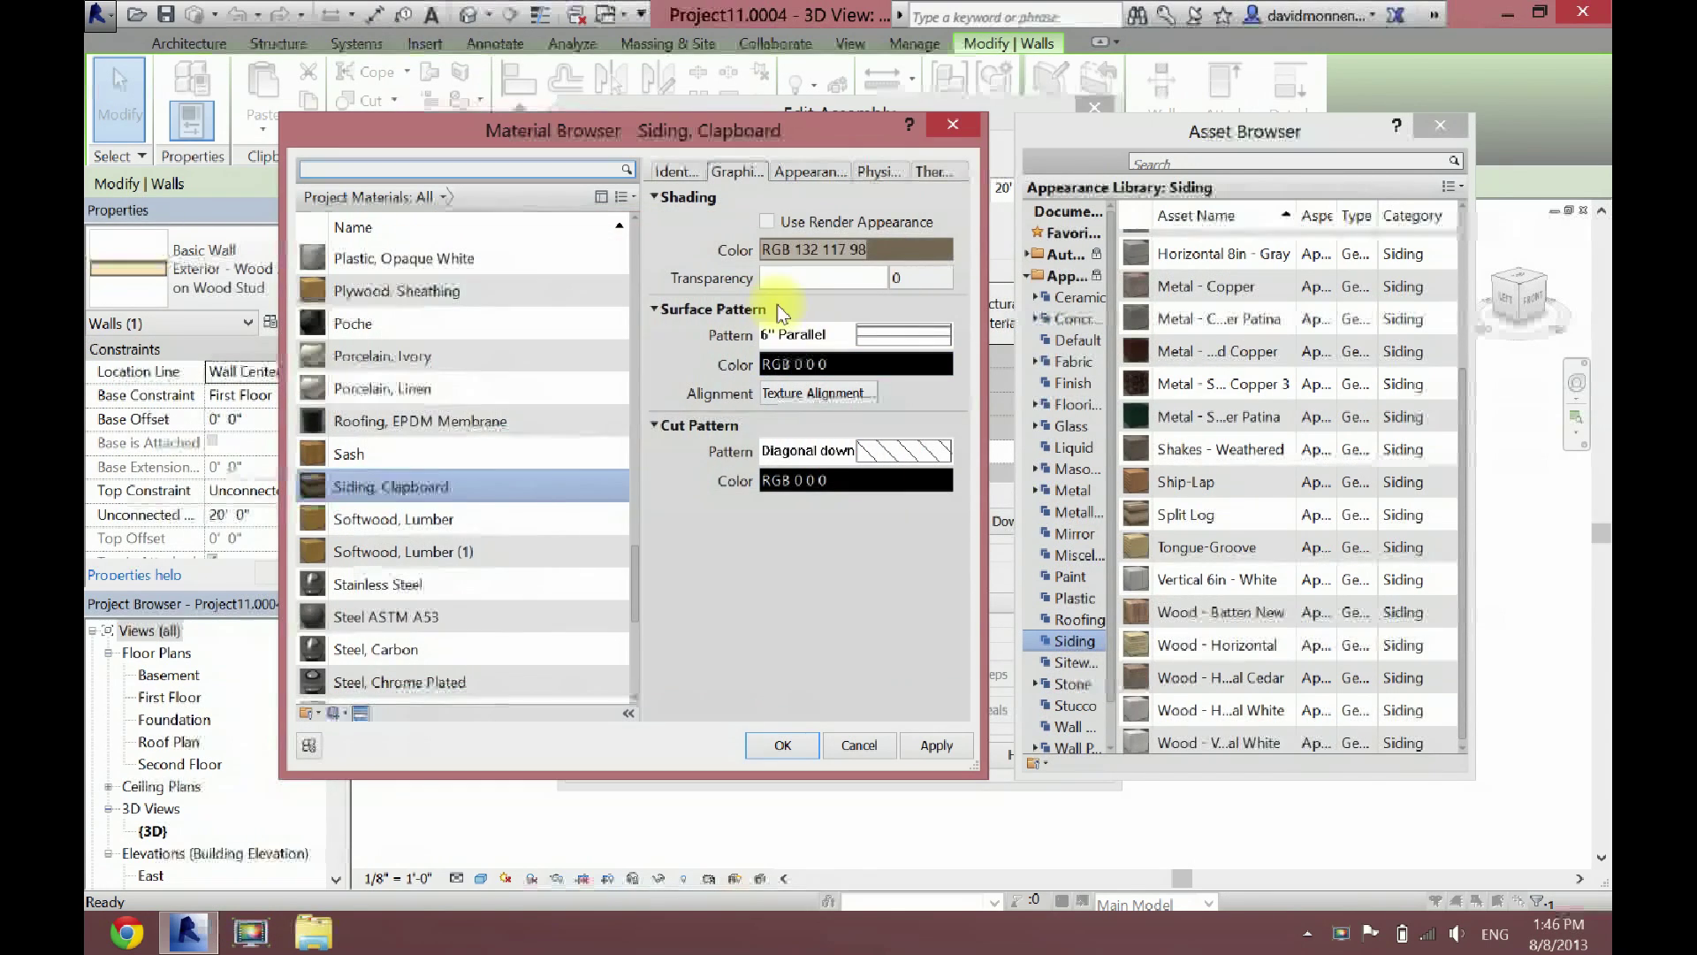
{"action": "left_click", "coordinate": [766, 222]}
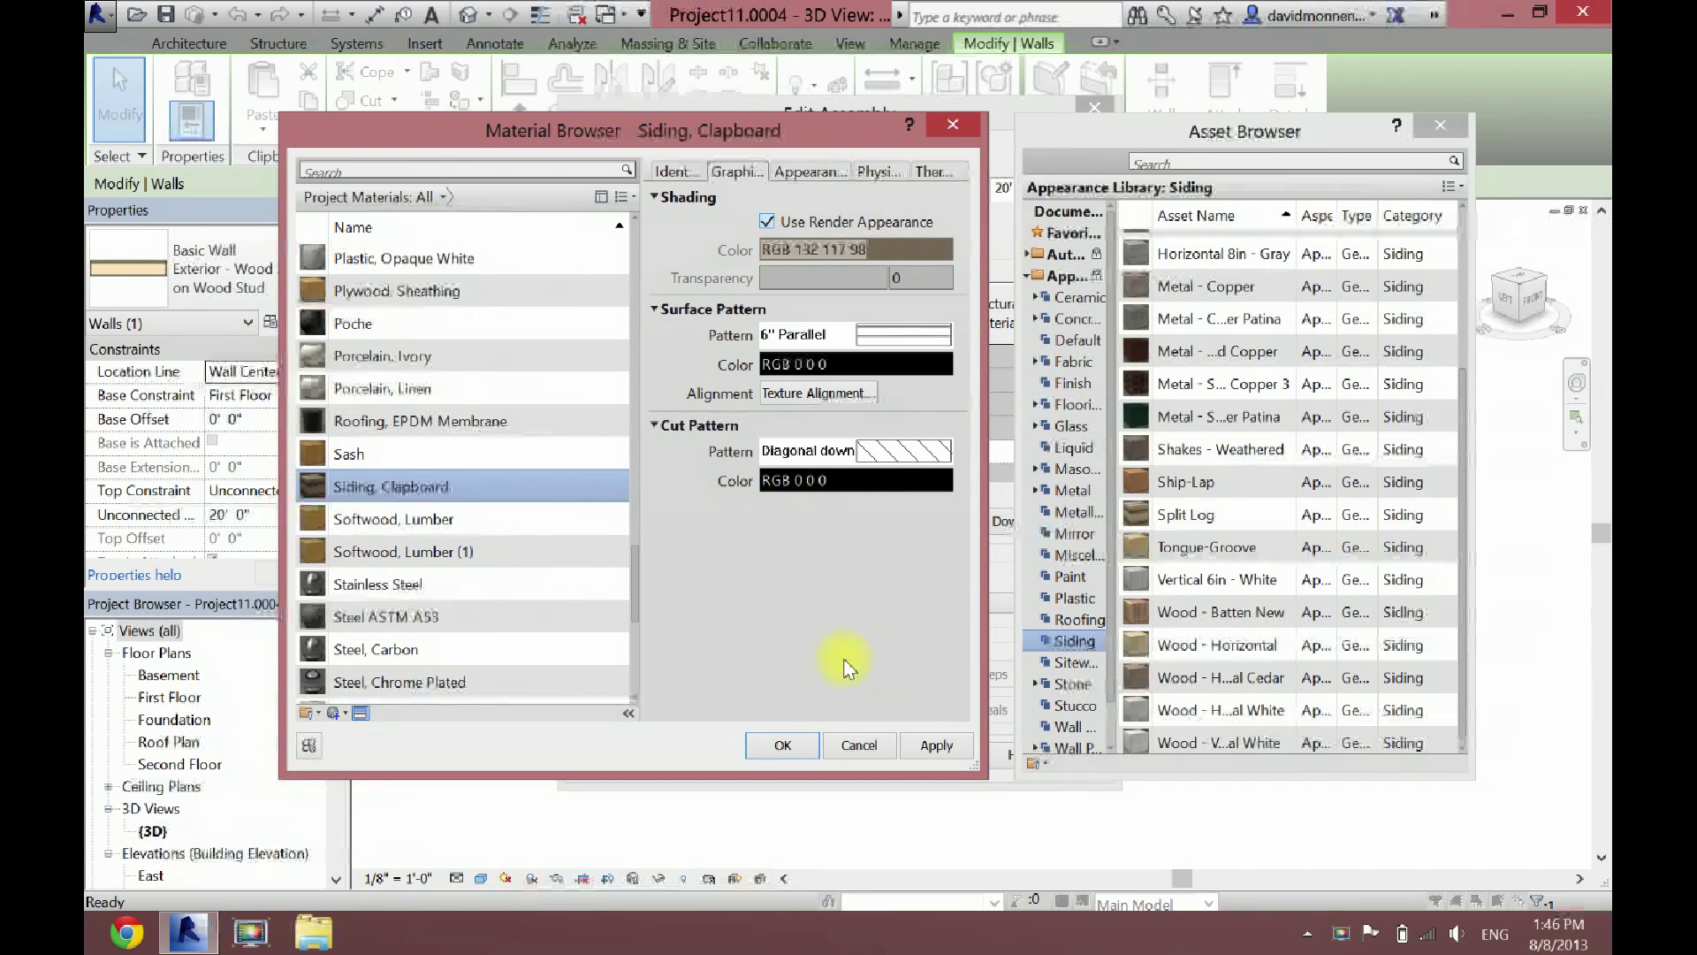
Step: Confirm the Material Browser, Edit Assembly and Type Properties dialogs, then deselect the wall
{"action": "left_click", "coordinate": [778, 755]}
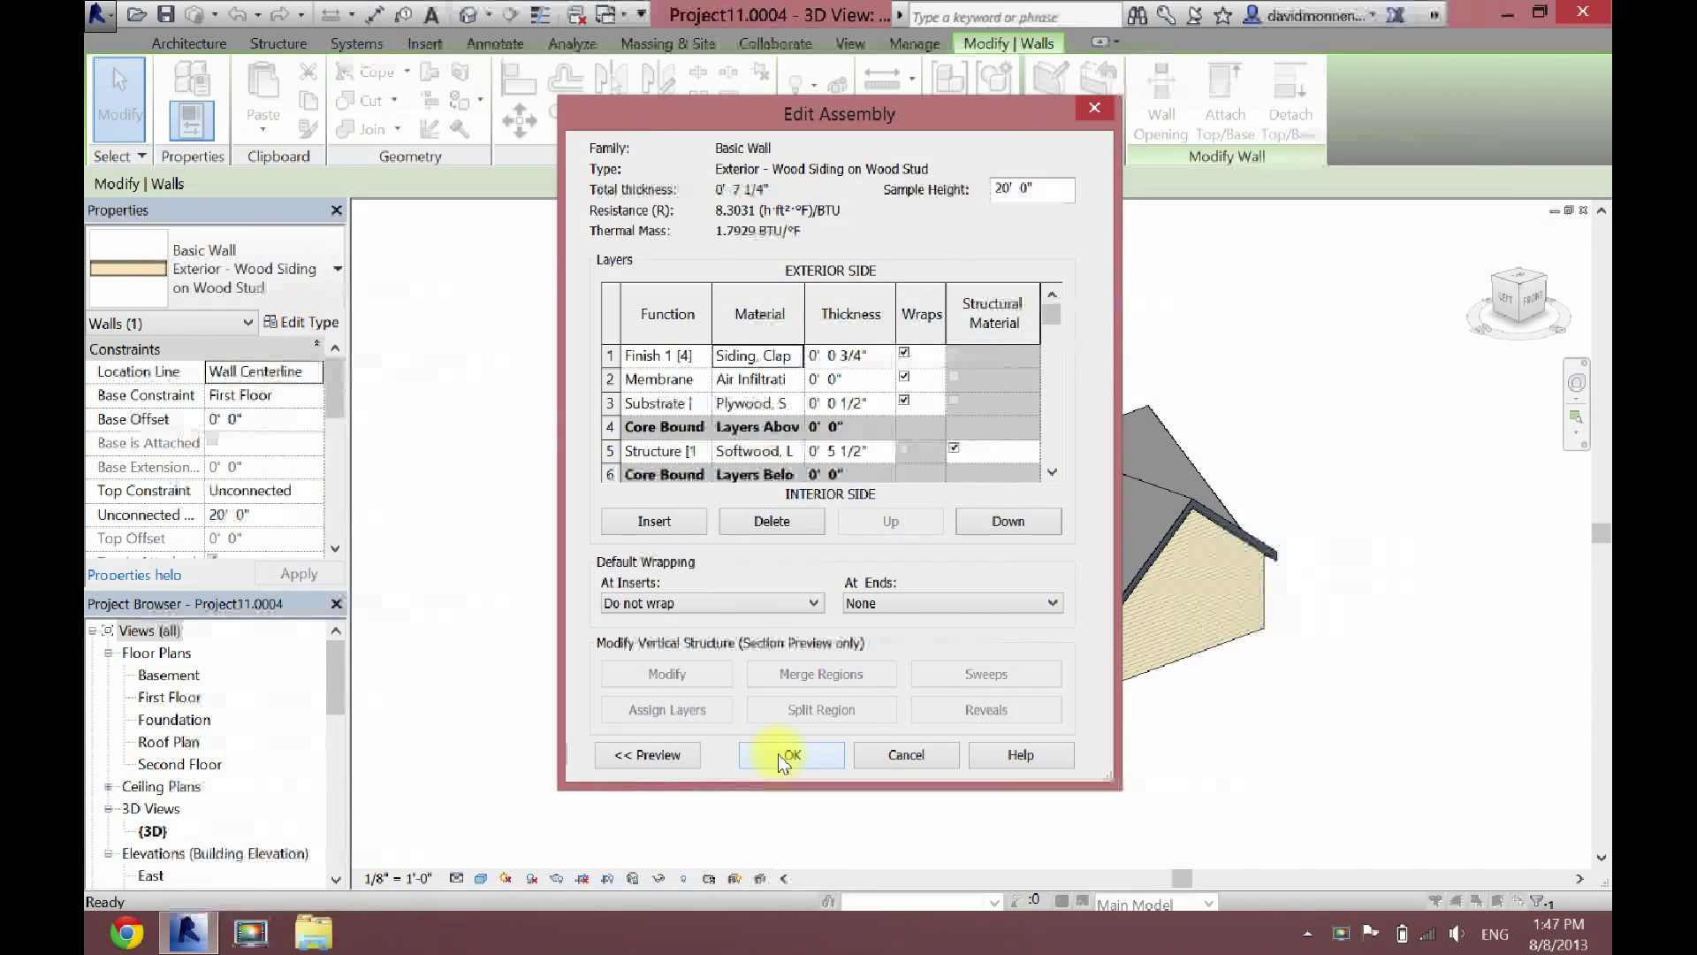
{"action": "left_click", "coordinate": [778, 755]}
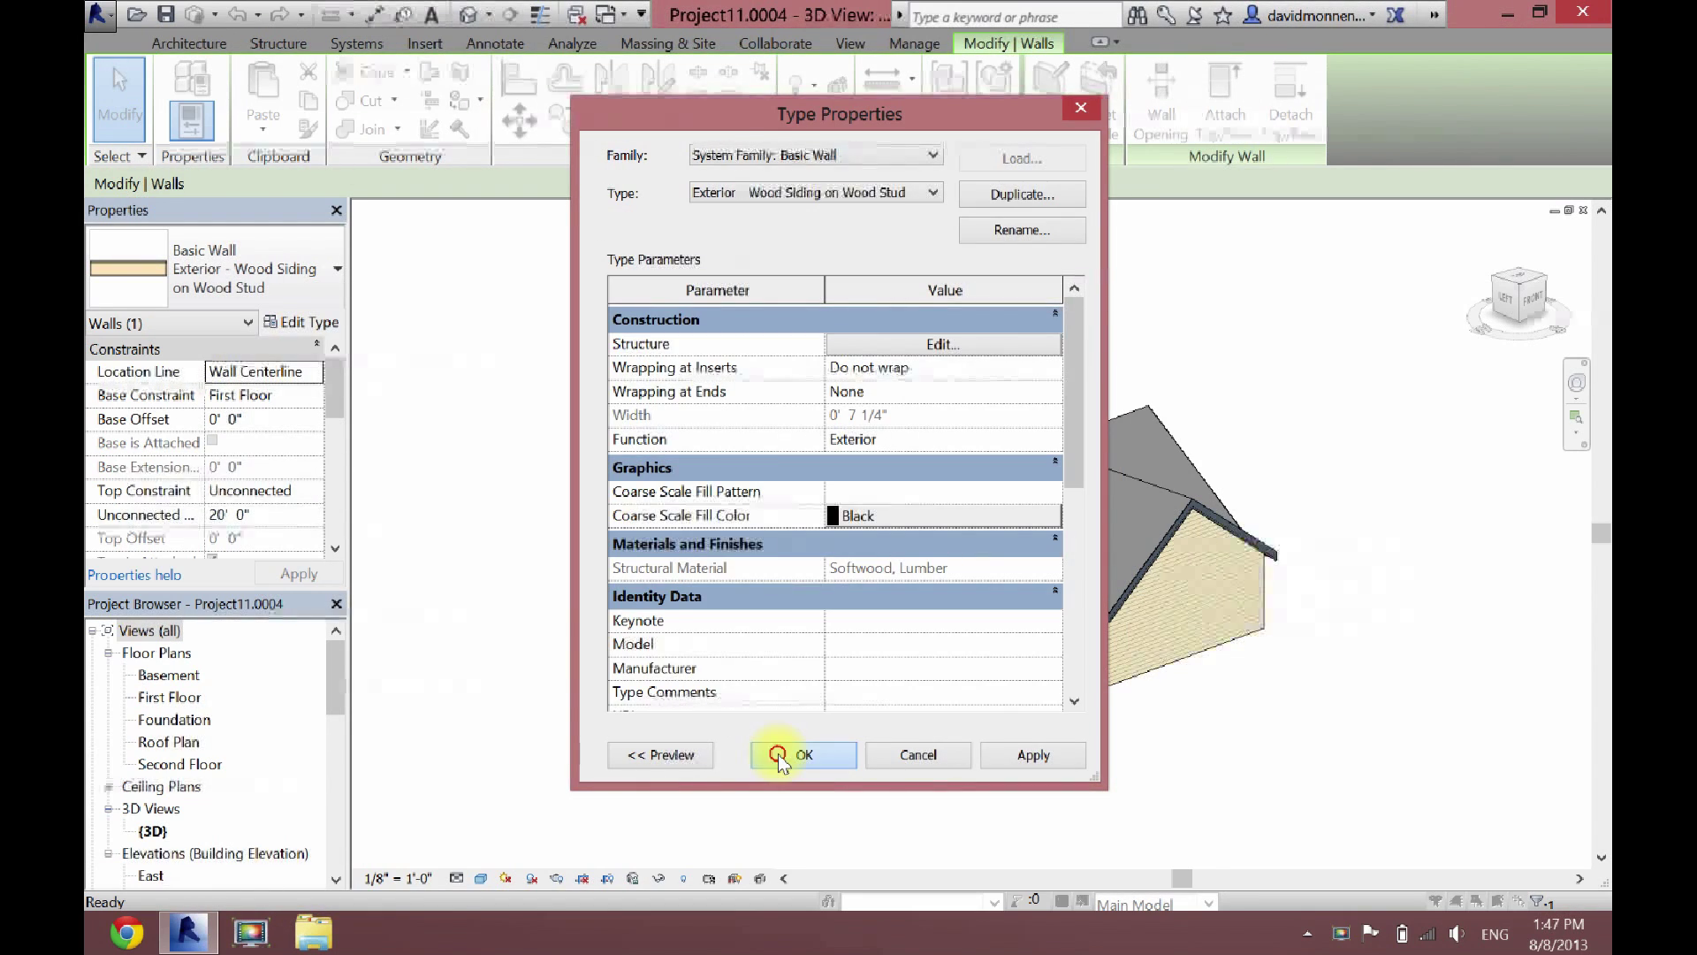
{"action": "left_click", "coordinate": [778, 755]}
{"action": "left_click", "coordinate": [771, 815]}
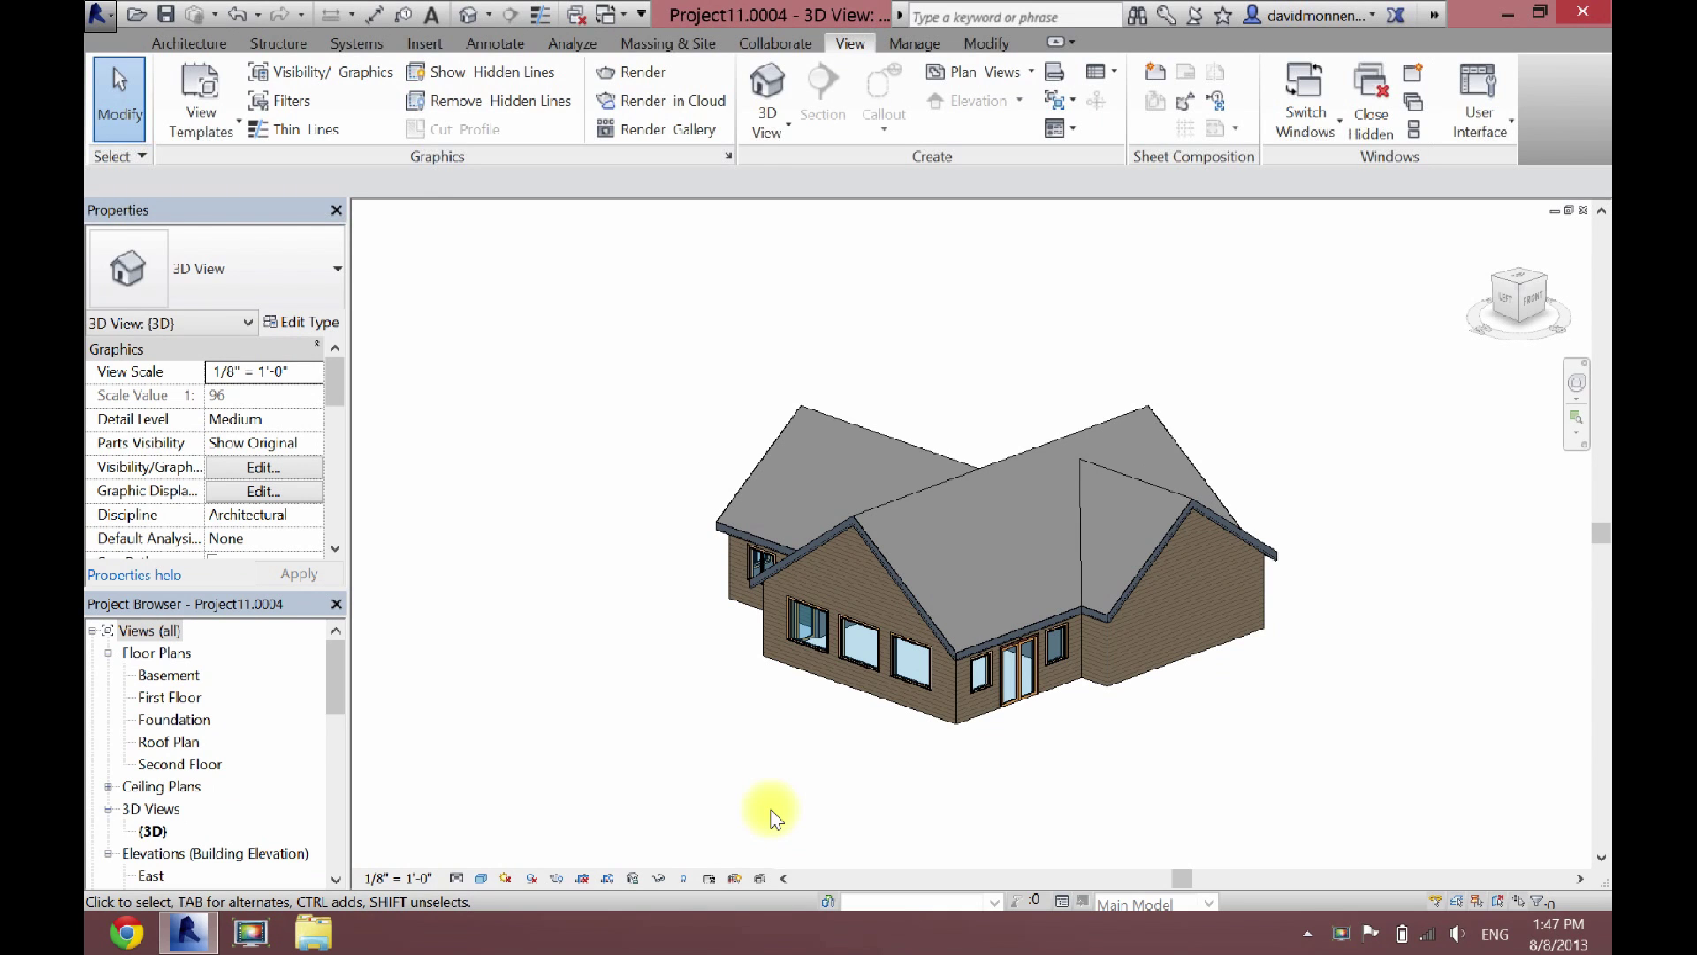
Step: Open the Material Browser for the roof's top finish layer material, Asphalt Shingle
{"action": "left_click", "coordinate": [936, 490]}
{"action": "left_click", "coordinate": [293, 323]}
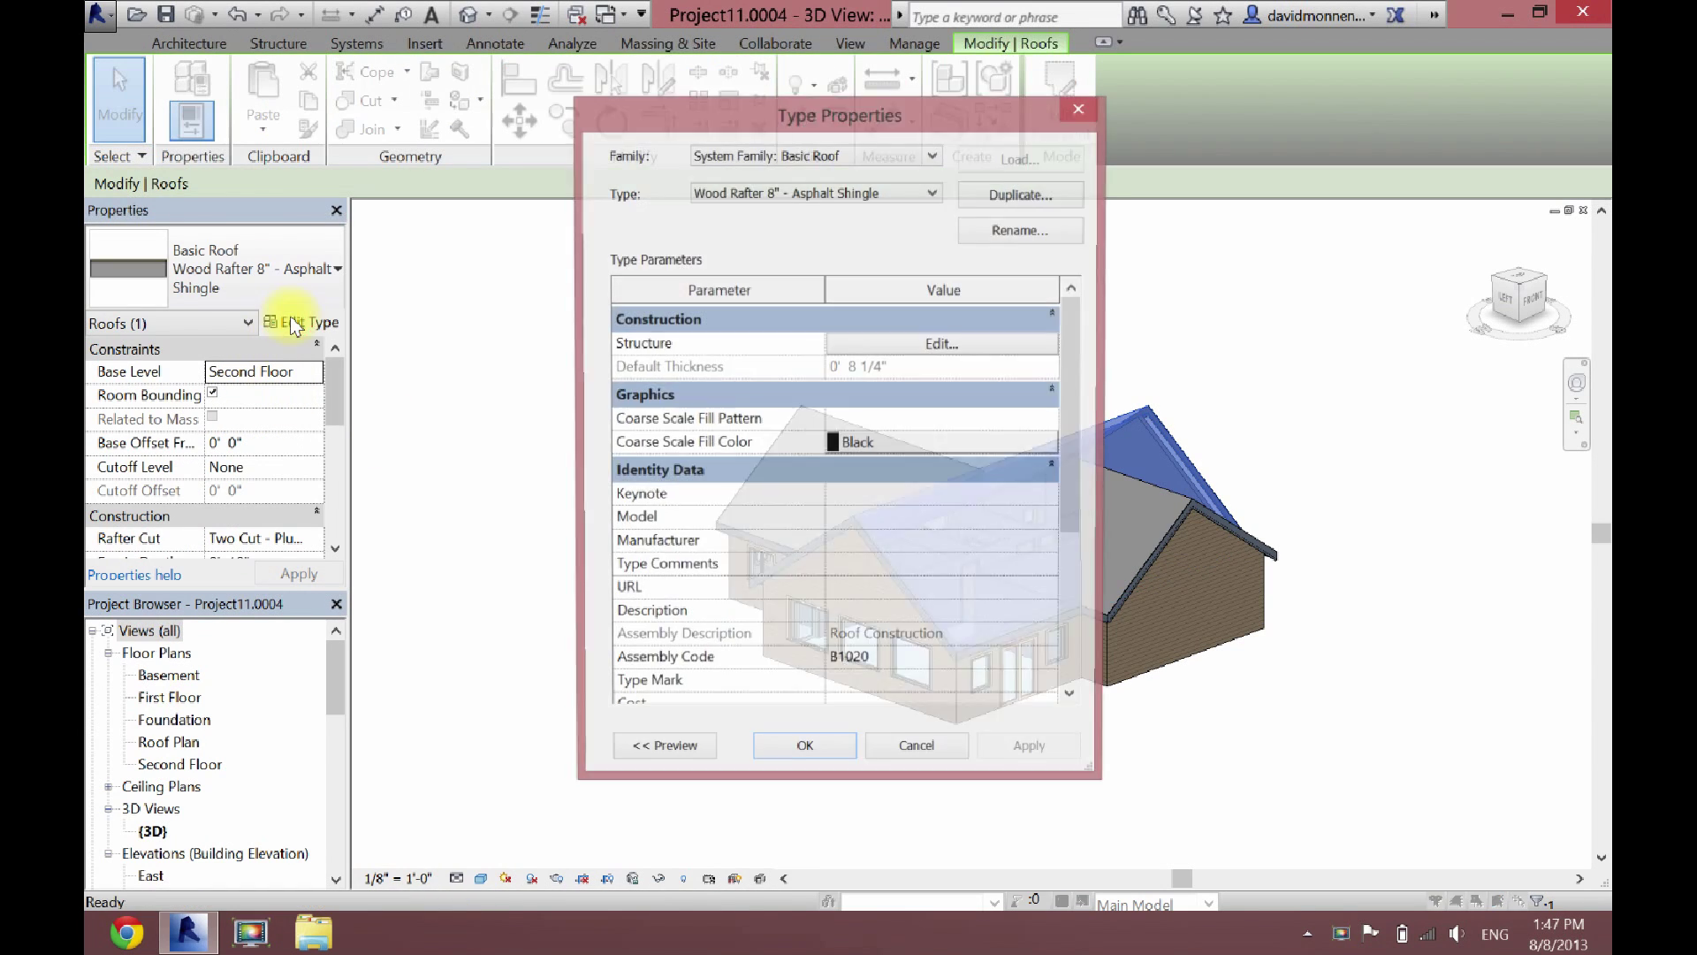
{"action": "left_click", "coordinate": [901, 351]}
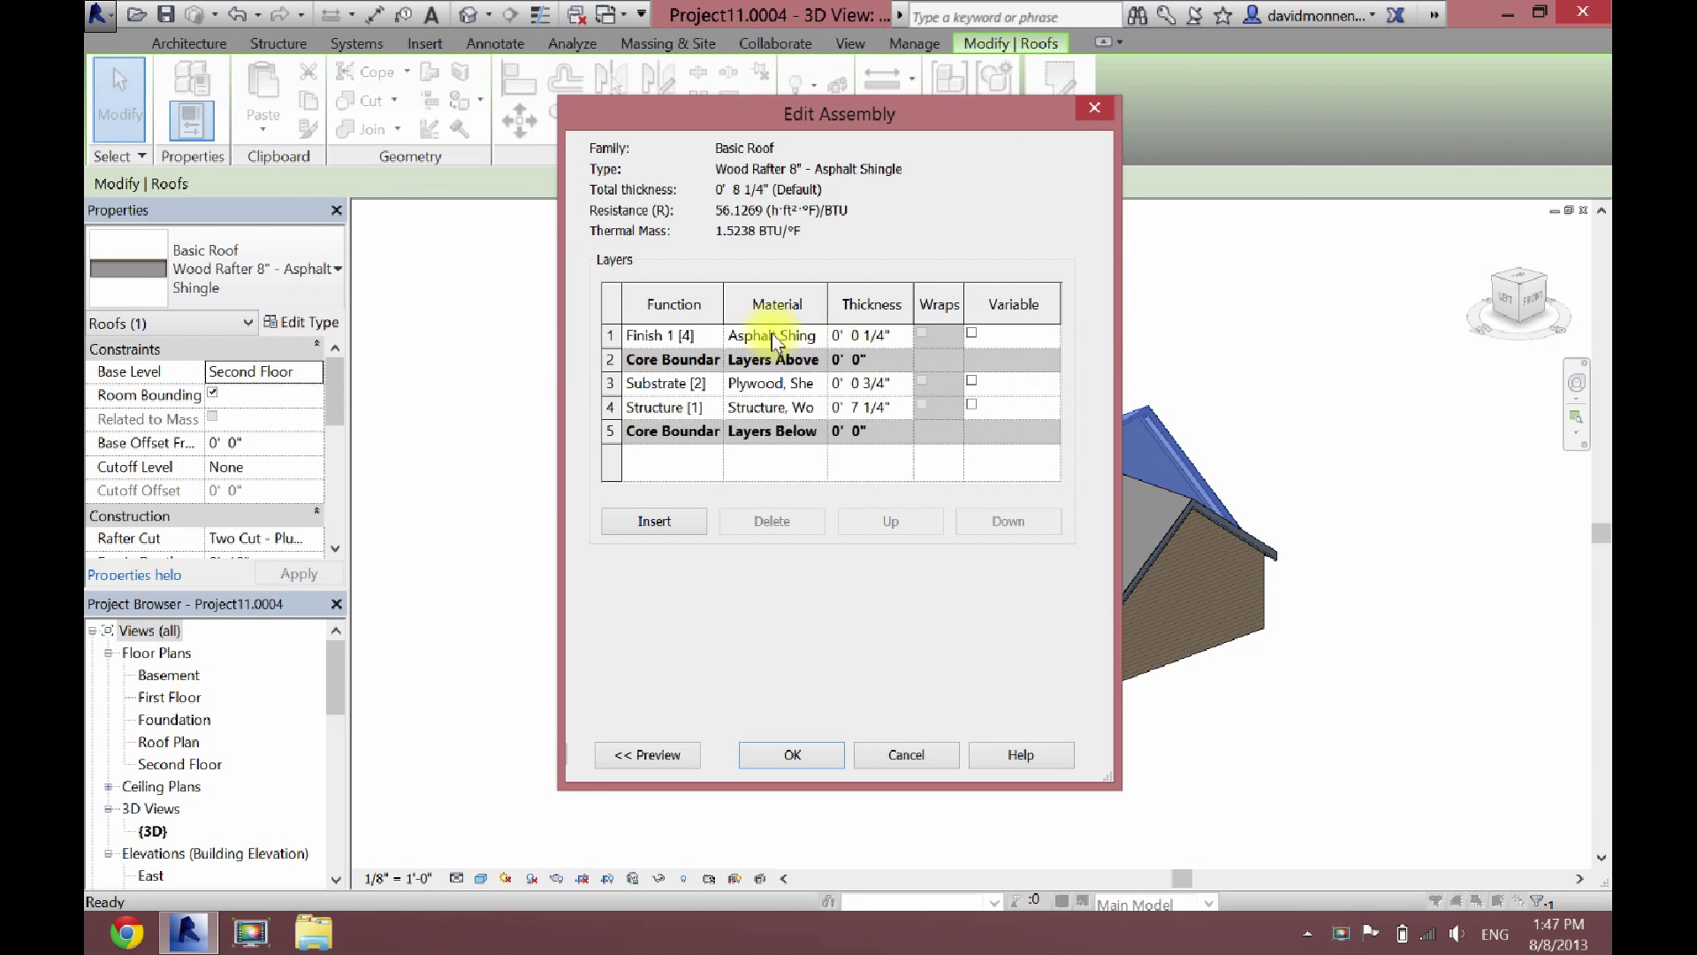
{"action": "left_click", "coordinate": [815, 335]}
{"action": "left_click", "coordinate": [819, 334]}
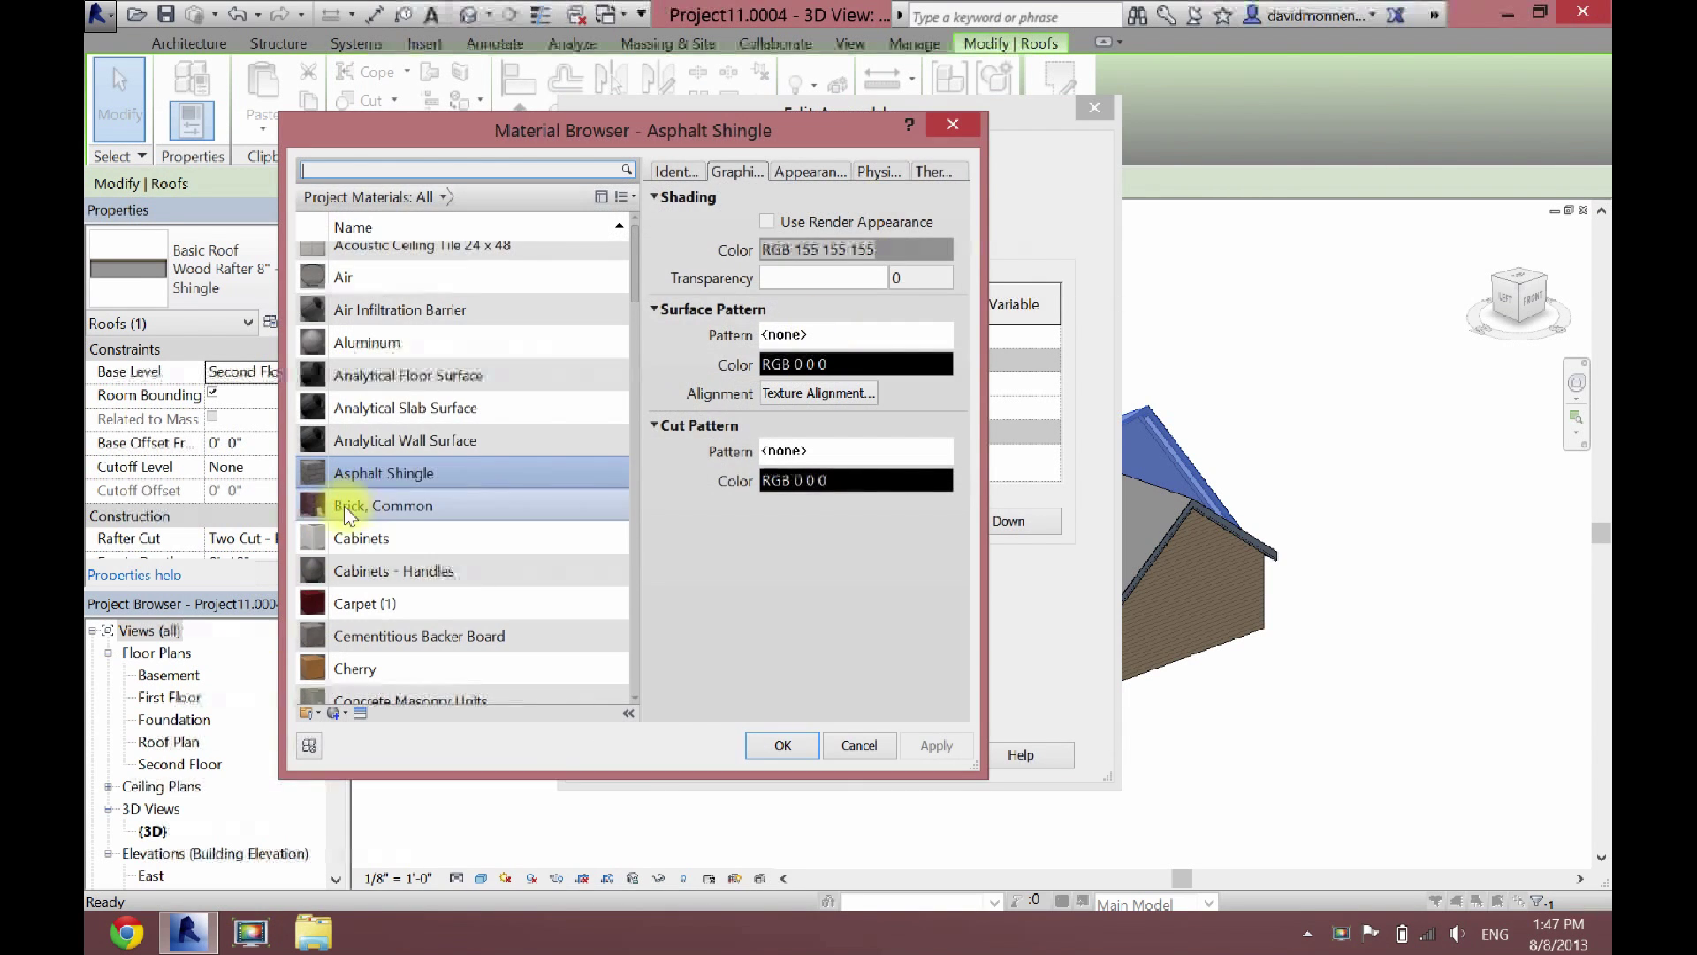
Step: Replace Asphalt Shingle's appearance with the Shake - Handsplit roofing asset
{"action": "left_click", "coordinate": [808, 172]}
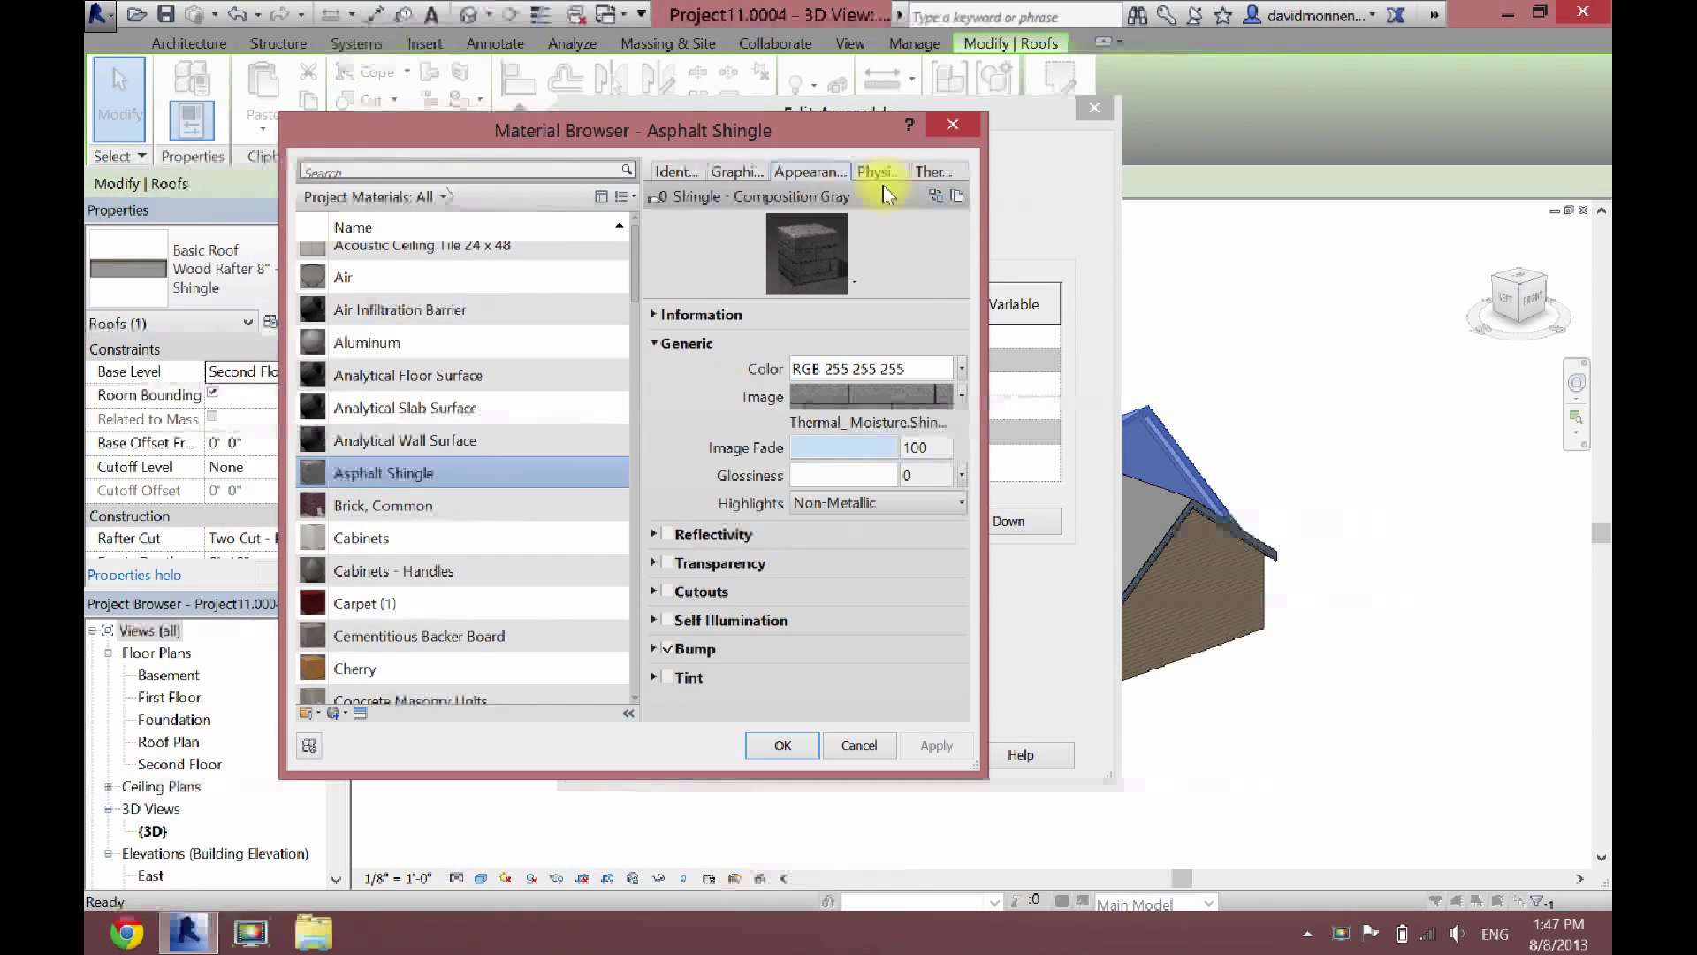
{"action": "left_click", "coordinate": [936, 195]}
{"action": "left_click", "coordinate": [1029, 278]}
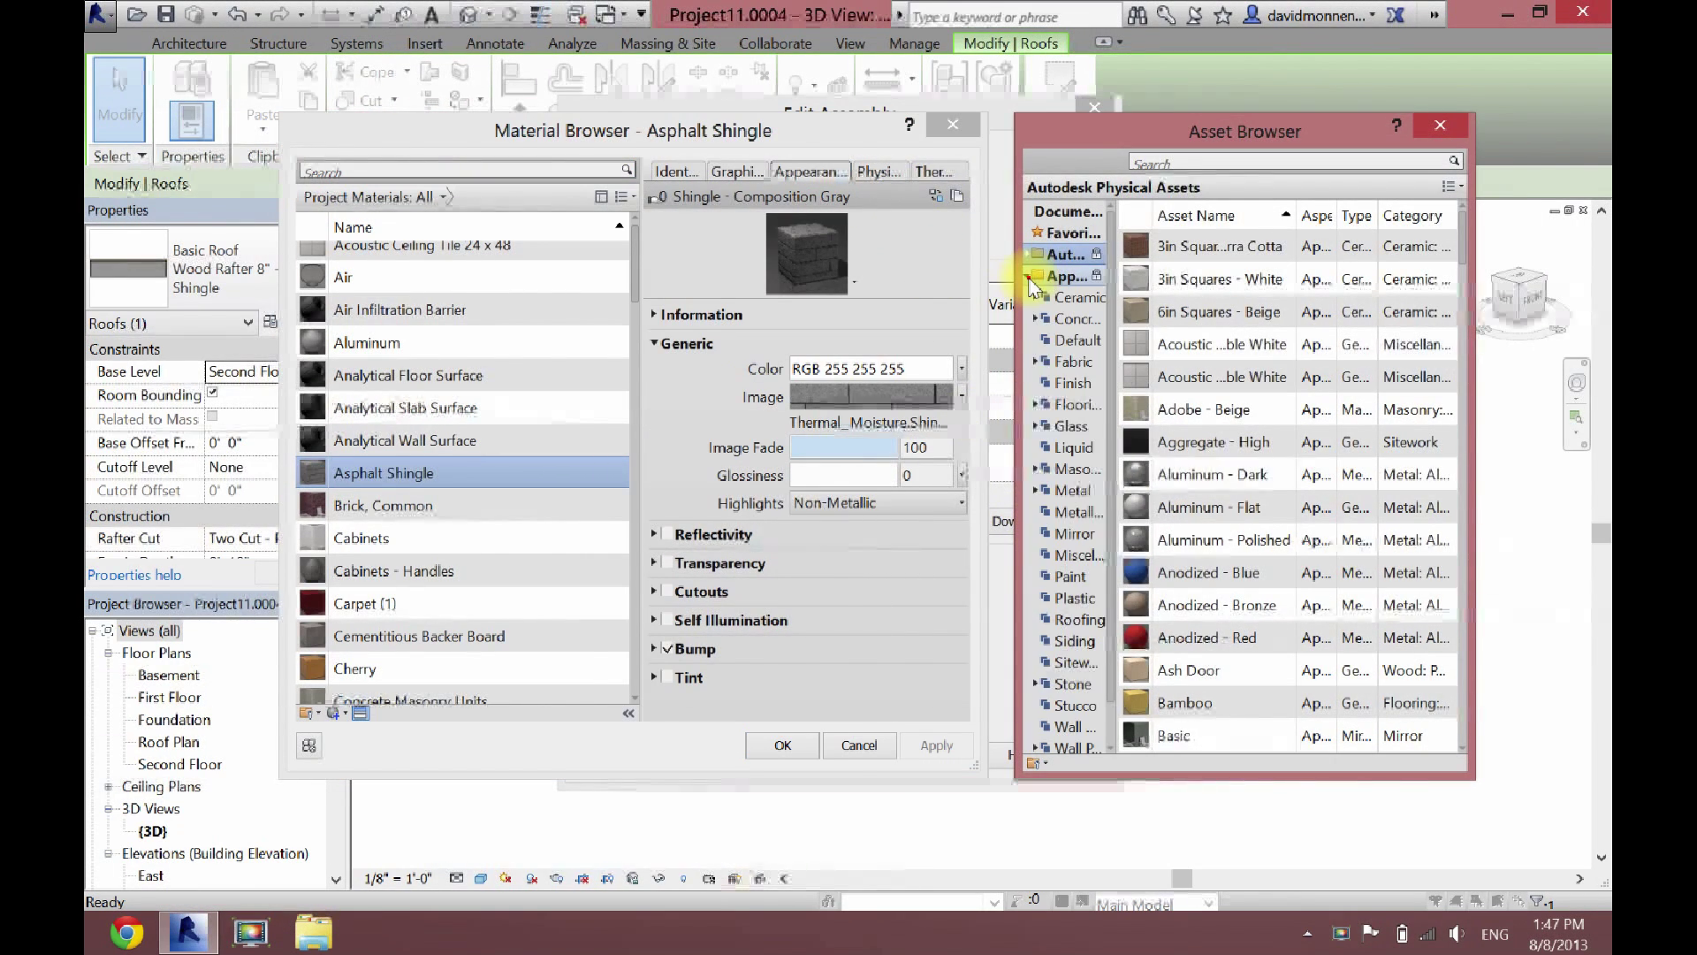
{"action": "left_click", "coordinate": [1080, 619]}
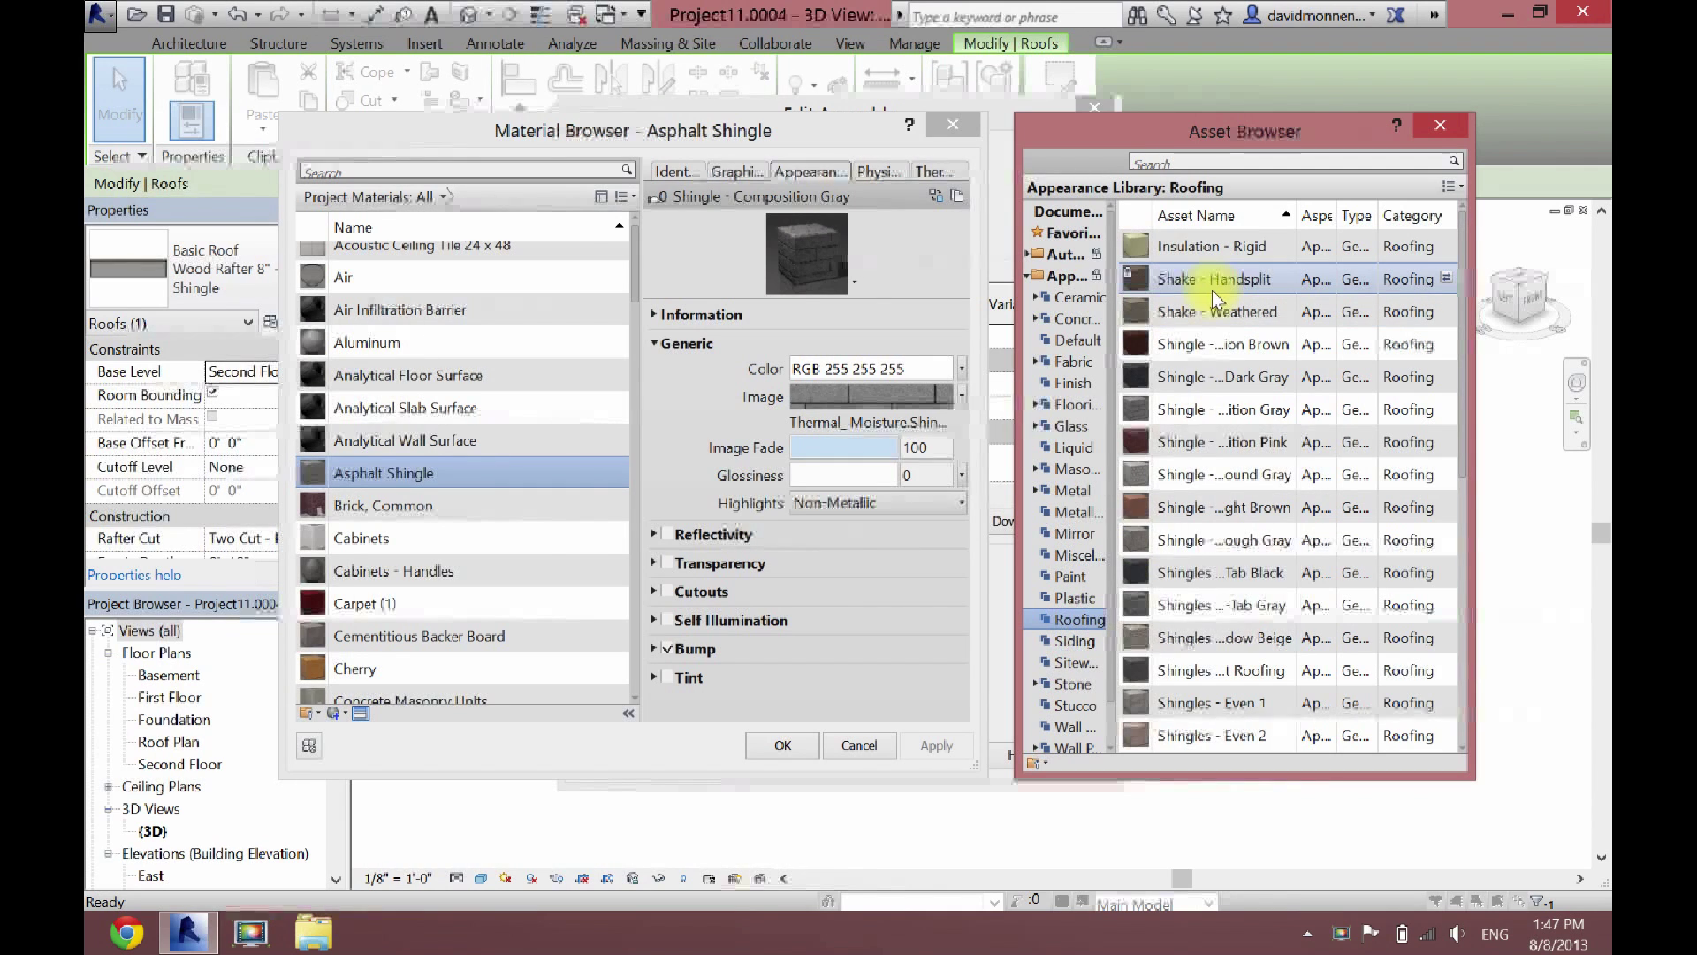
{"action": "key", "text": "Down"}
{"action": "key", "text": "Down"}
{"action": "key", "text": "Down"}
{"action": "key", "text": "Down"}
{"action": "key", "text": "Down"}
{"action": "key", "text": "Down"}
{"action": "key", "text": "Down"}
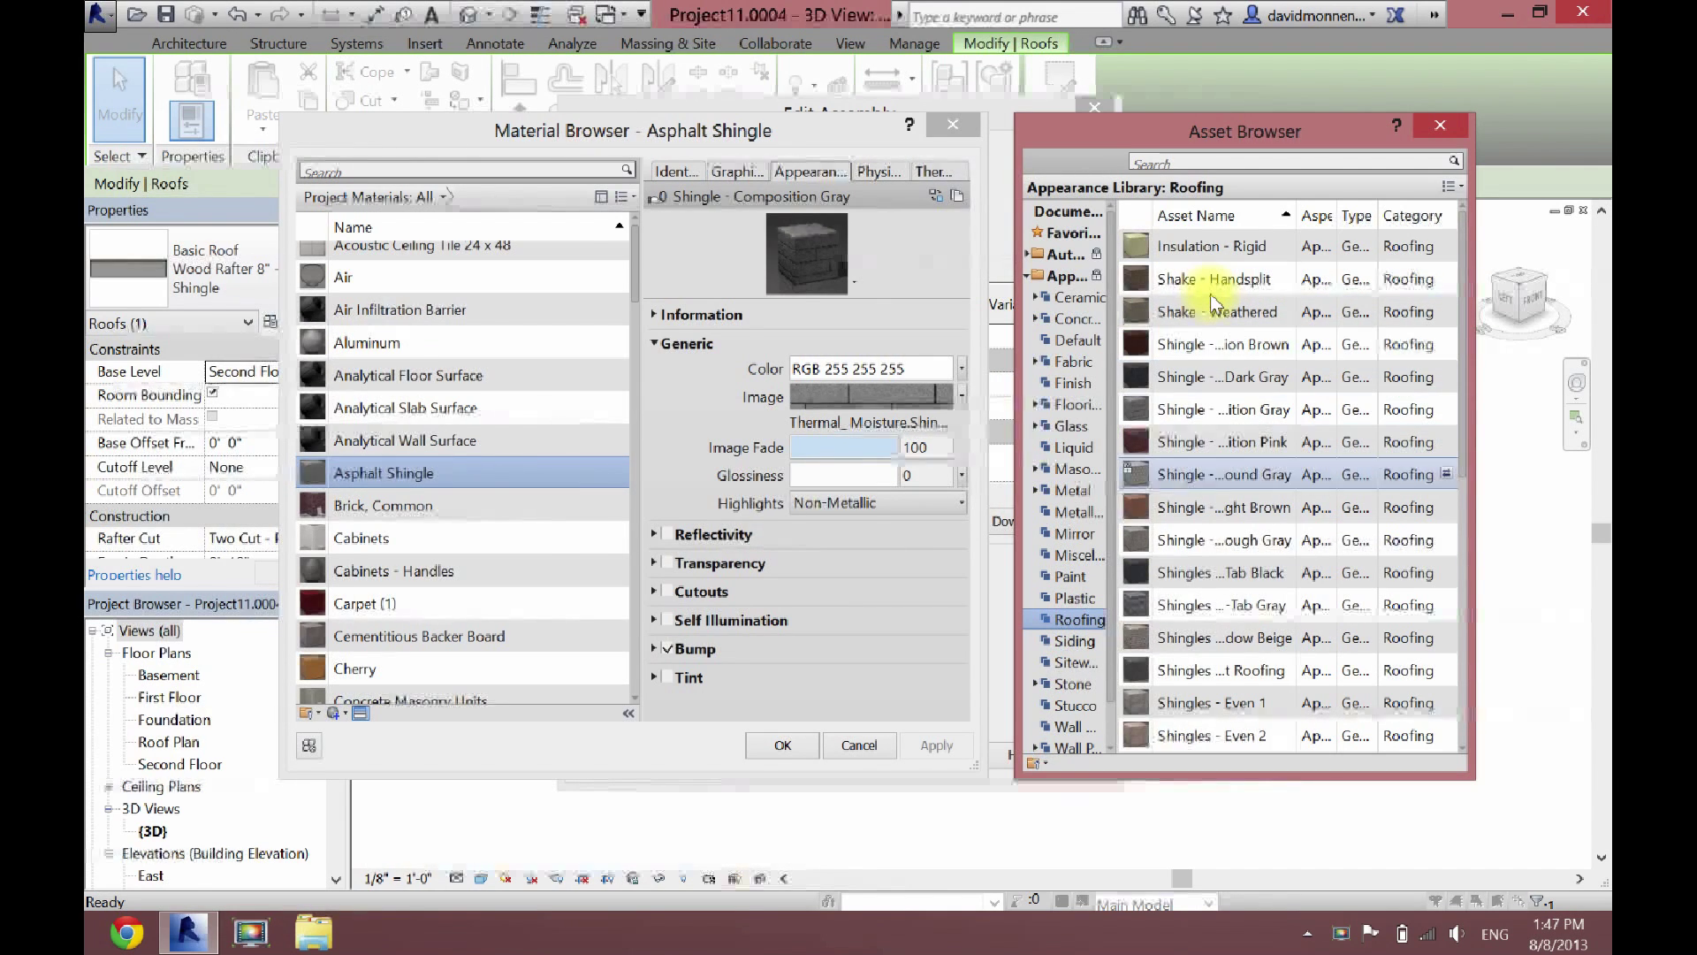
{"action": "key", "text": "Up"}
{"action": "key", "text": "Up"}
{"action": "key", "text": "Up"}
{"action": "key", "text": "Up"}
{"action": "key", "text": "Up"}
{"action": "key", "text": "Up"}
{"action": "key", "text": "Up"}
{"action": "key", "text": "Up"}
{"action": "key", "text": "Up"}
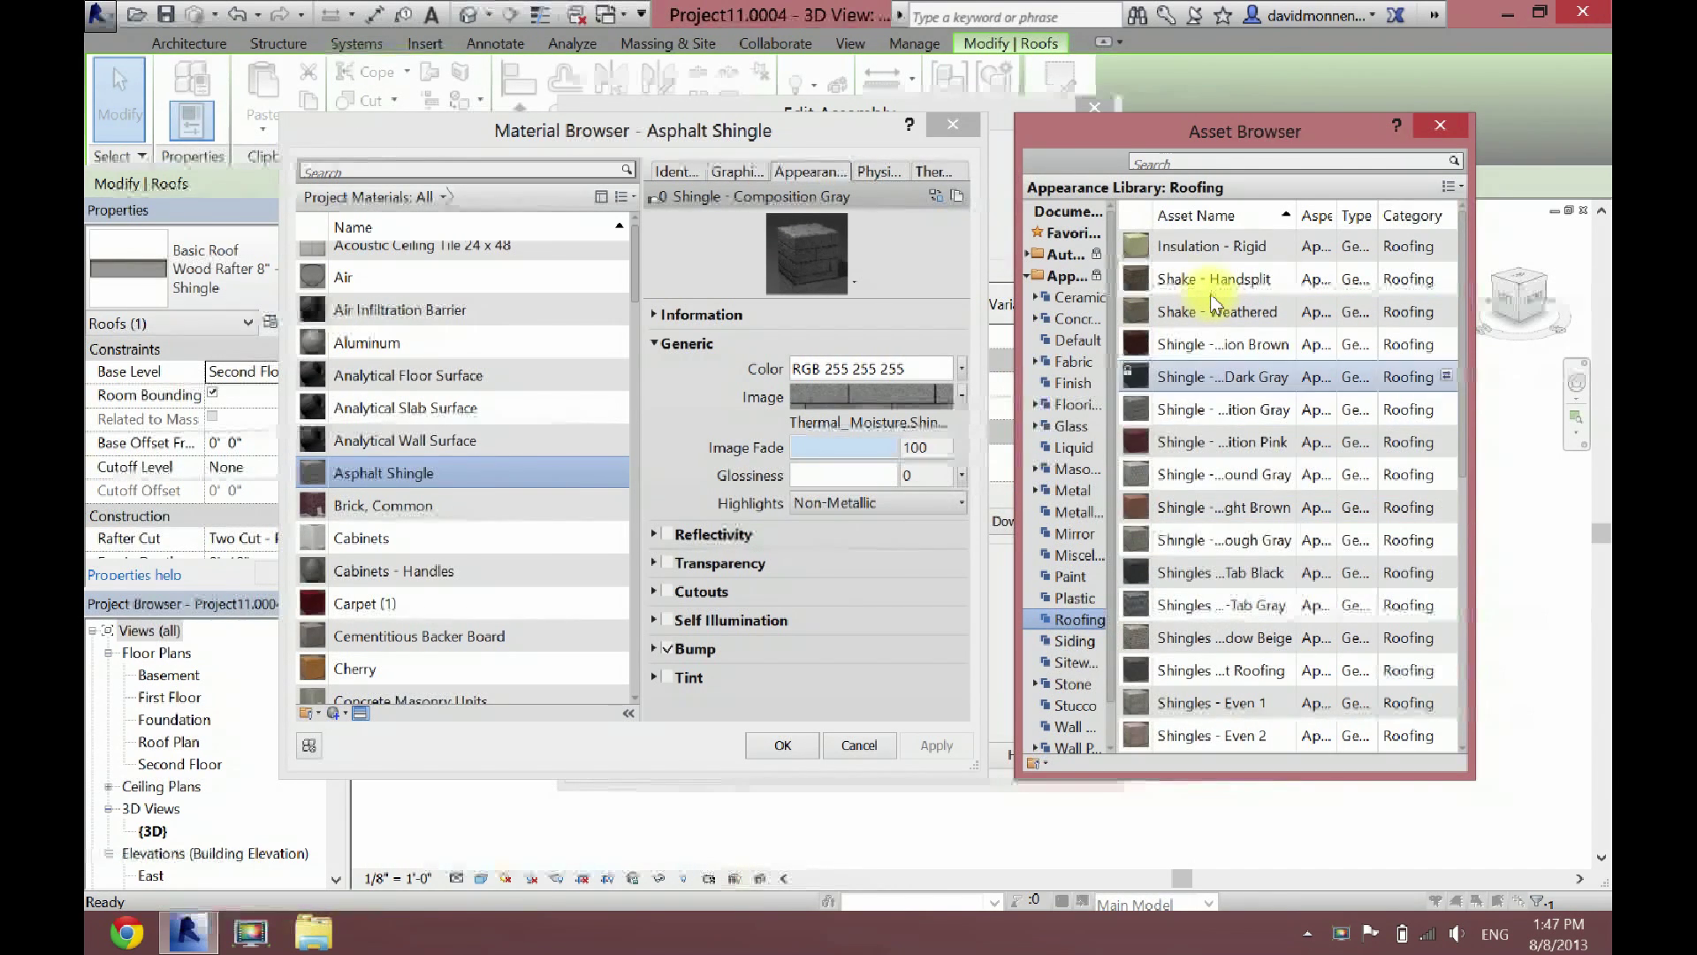
{"action": "double_click", "coordinate": [1208, 281]}
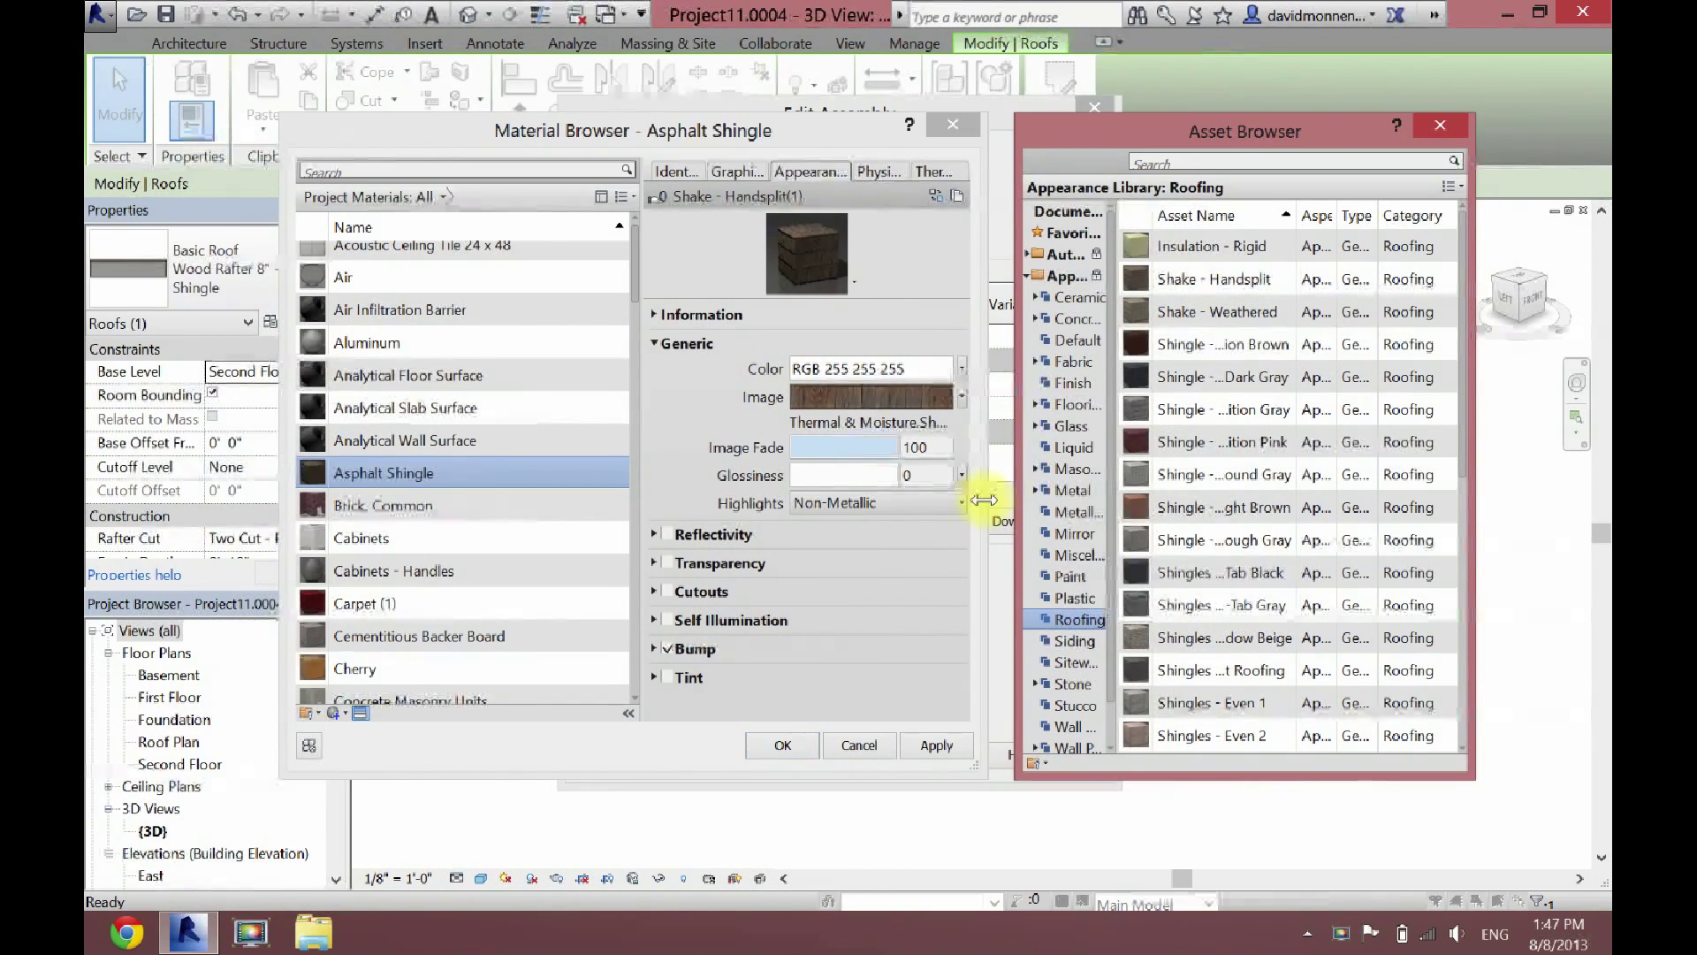
Step: Set Asphalt Shingle's shading to Use Render Appearance, confirm all dialogs, and deselect the roof
{"action": "left_click", "coordinate": [733, 171]}
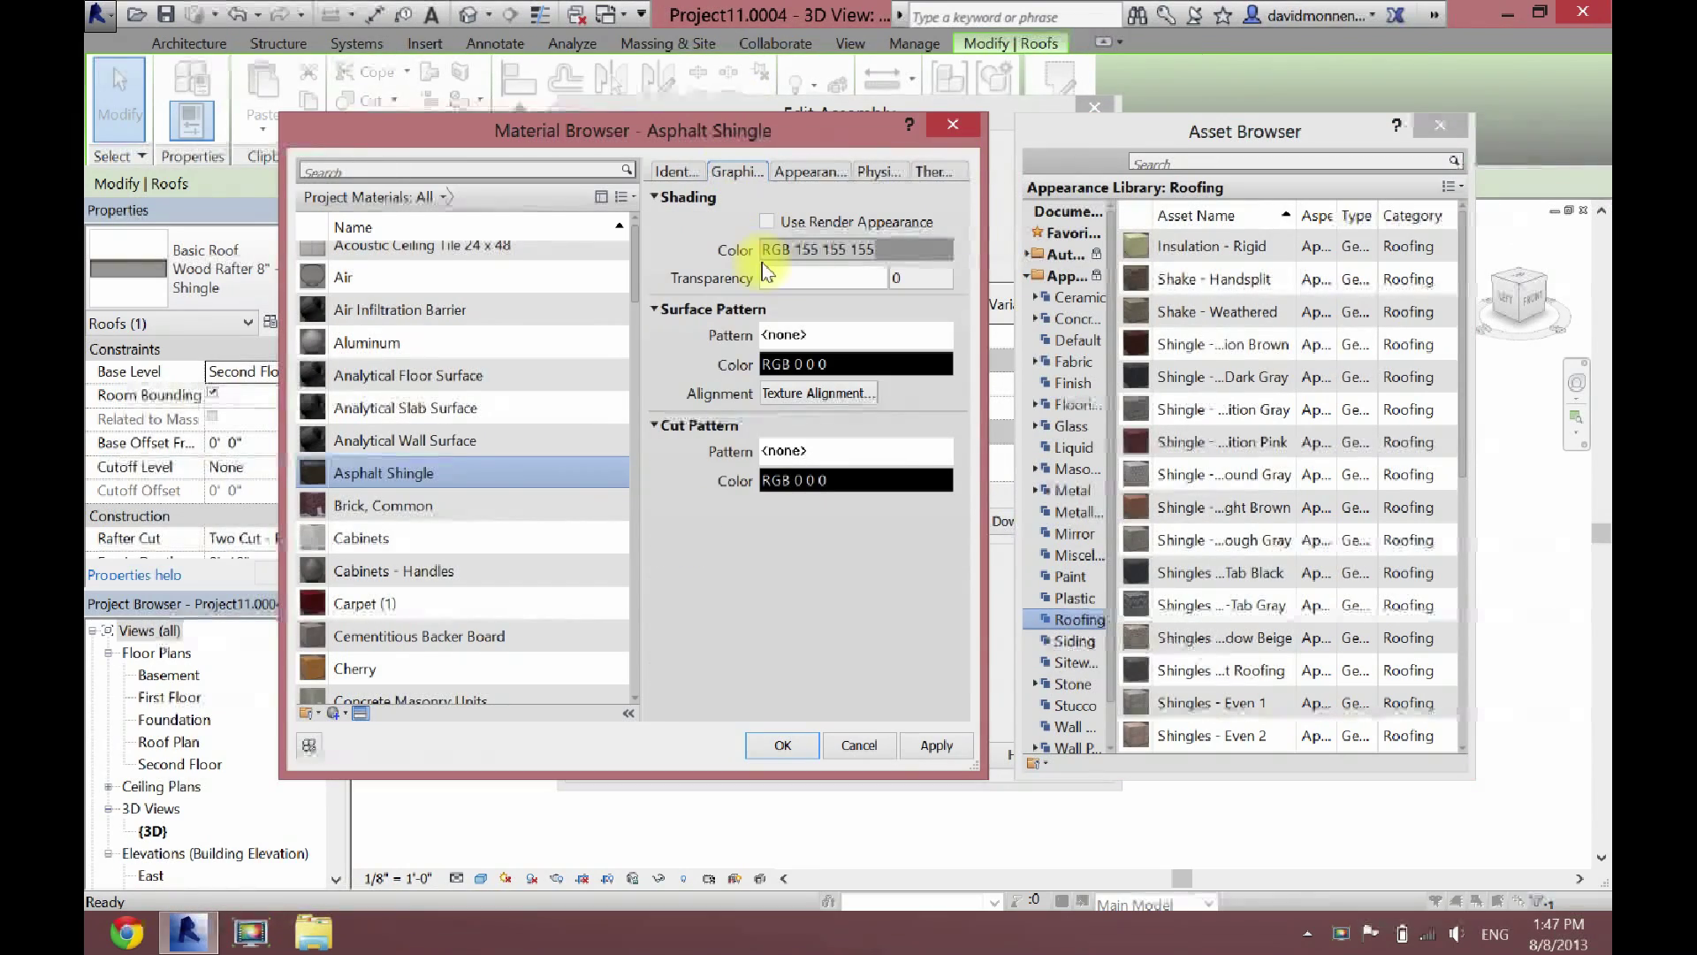
{"action": "left_click", "coordinate": [766, 222]}
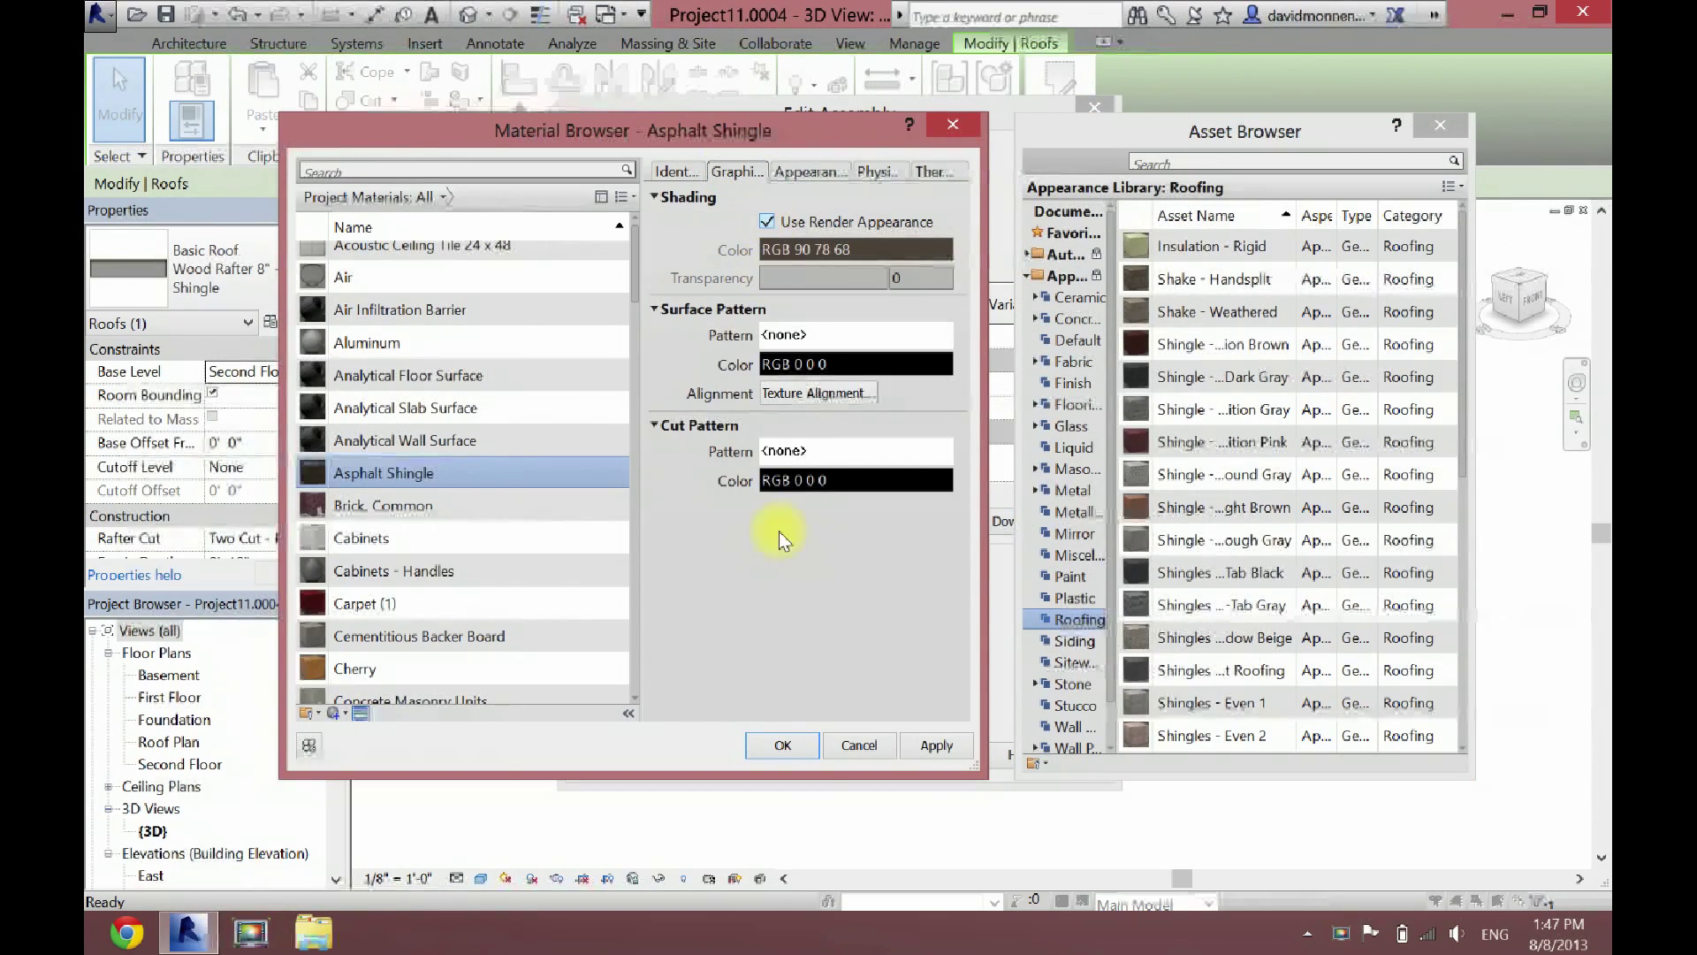
{"action": "left_click", "coordinate": [782, 746]}
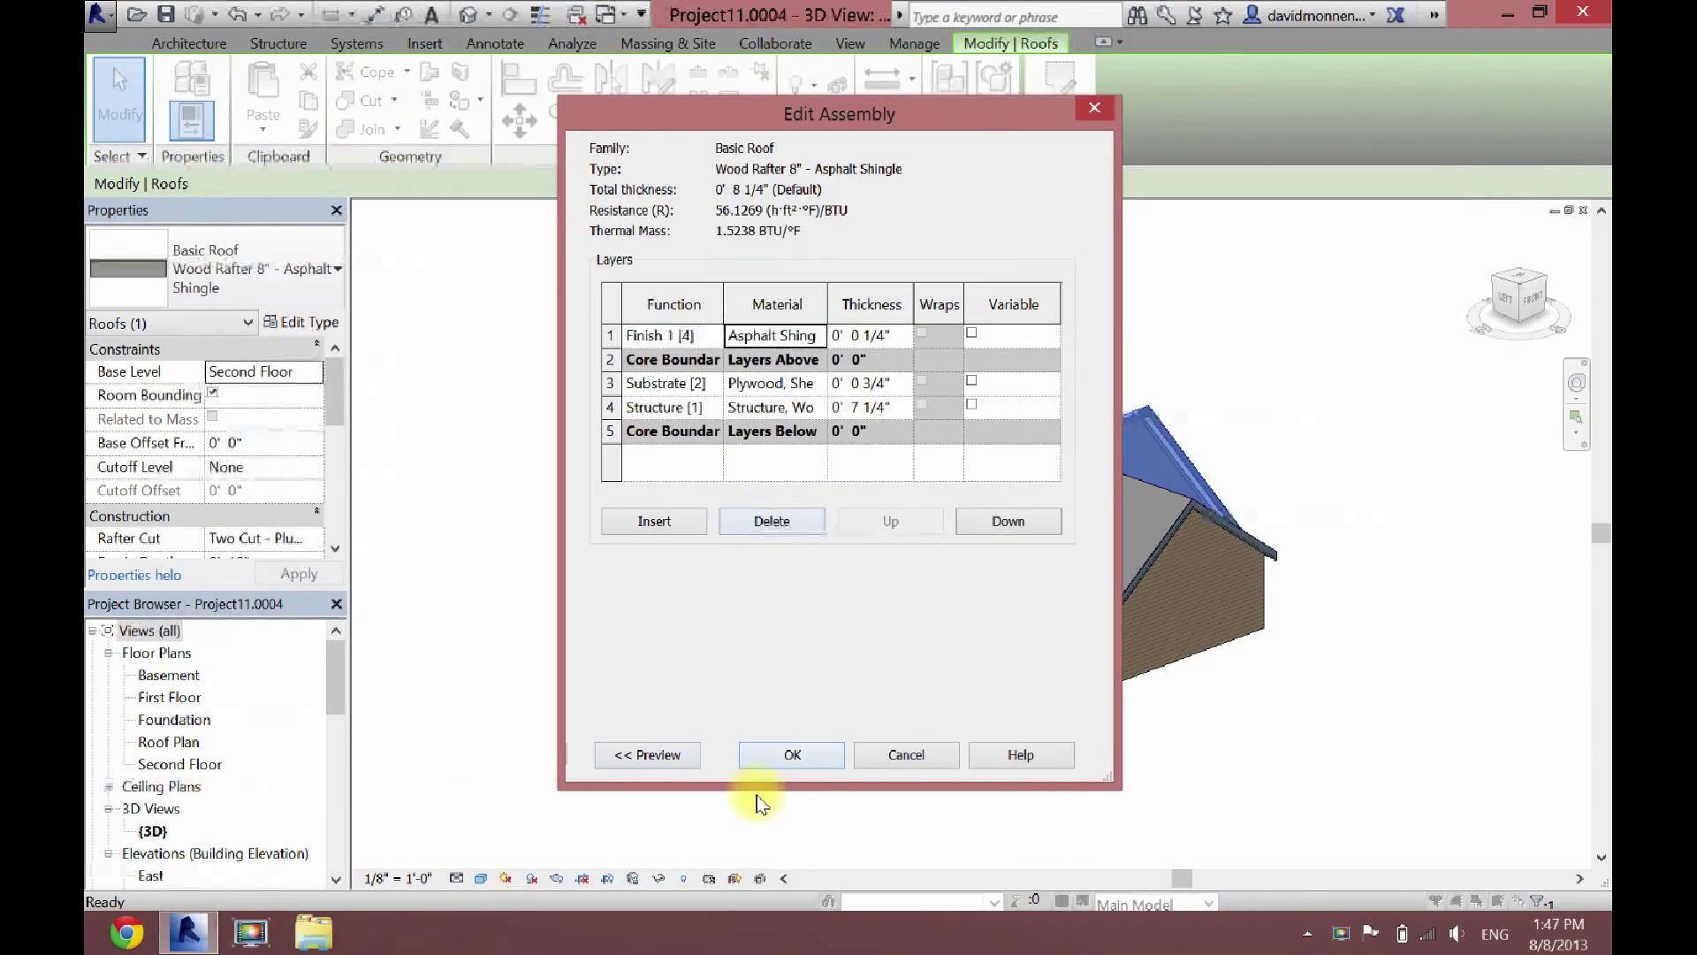
{"action": "left_click", "coordinate": [801, 760]}
{"action": "left_click", "coordinate": [804, 742]}
{"action": "left_click", "coordinate": [805, 773]}
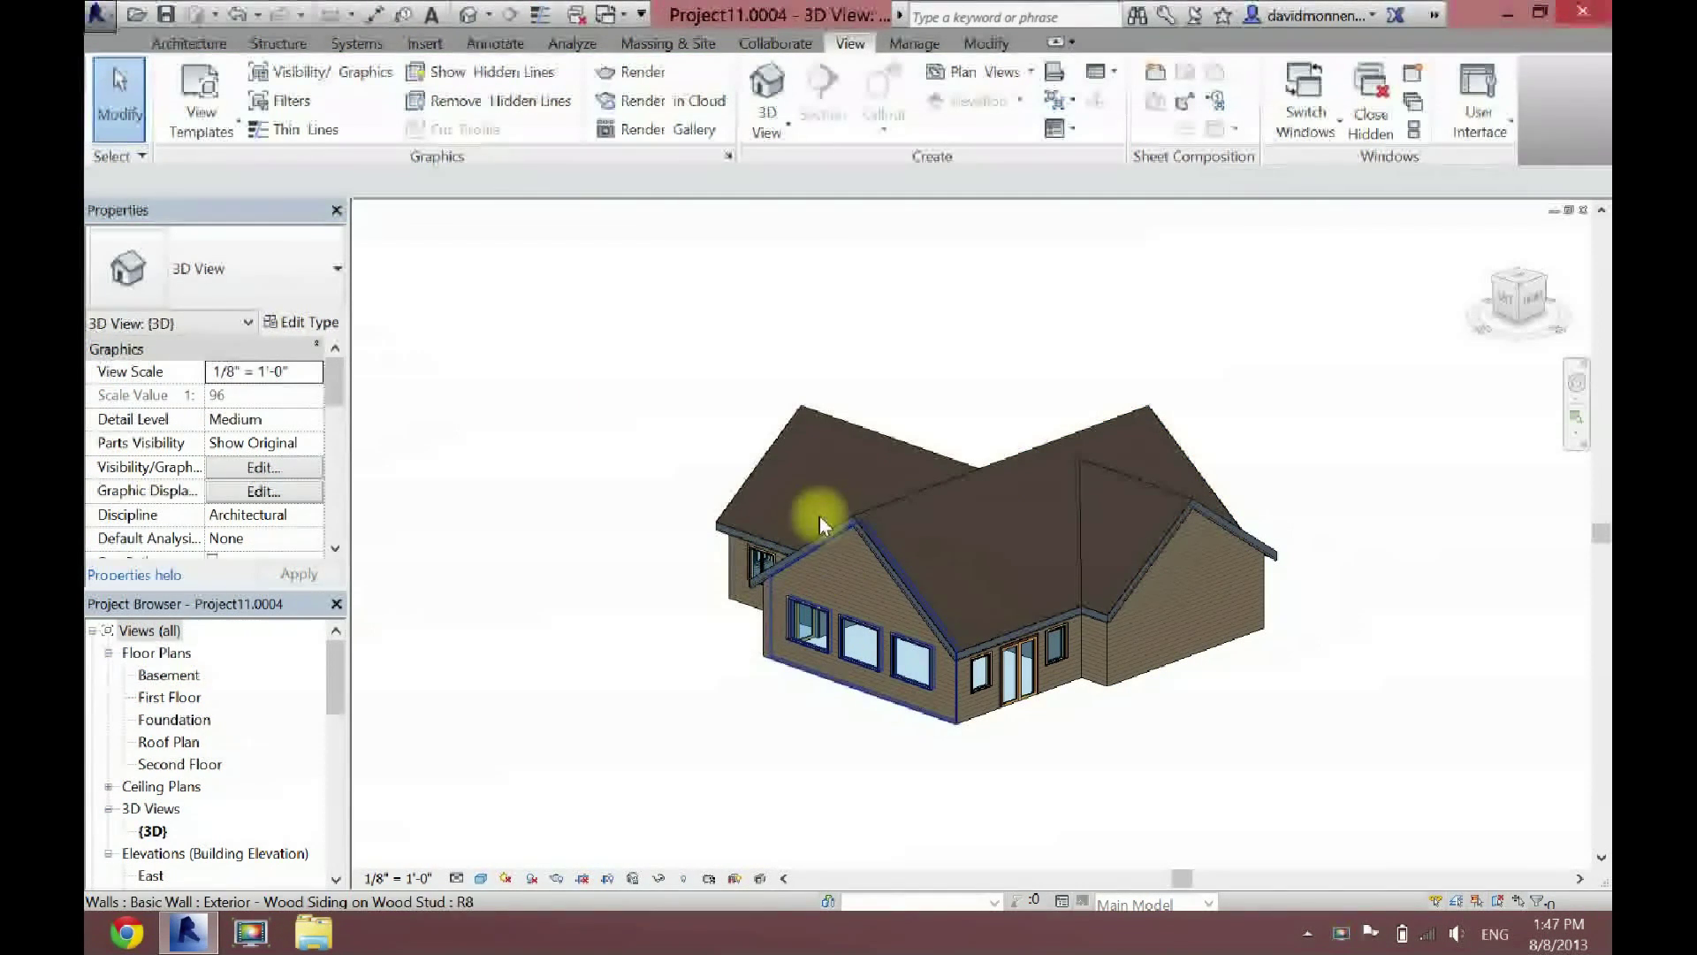
Step: Open the Material Browser for the Fascia-Flat 1x12 type's Material, currently By Category
{"action": "left_click", "coordinate": [805, 543]}
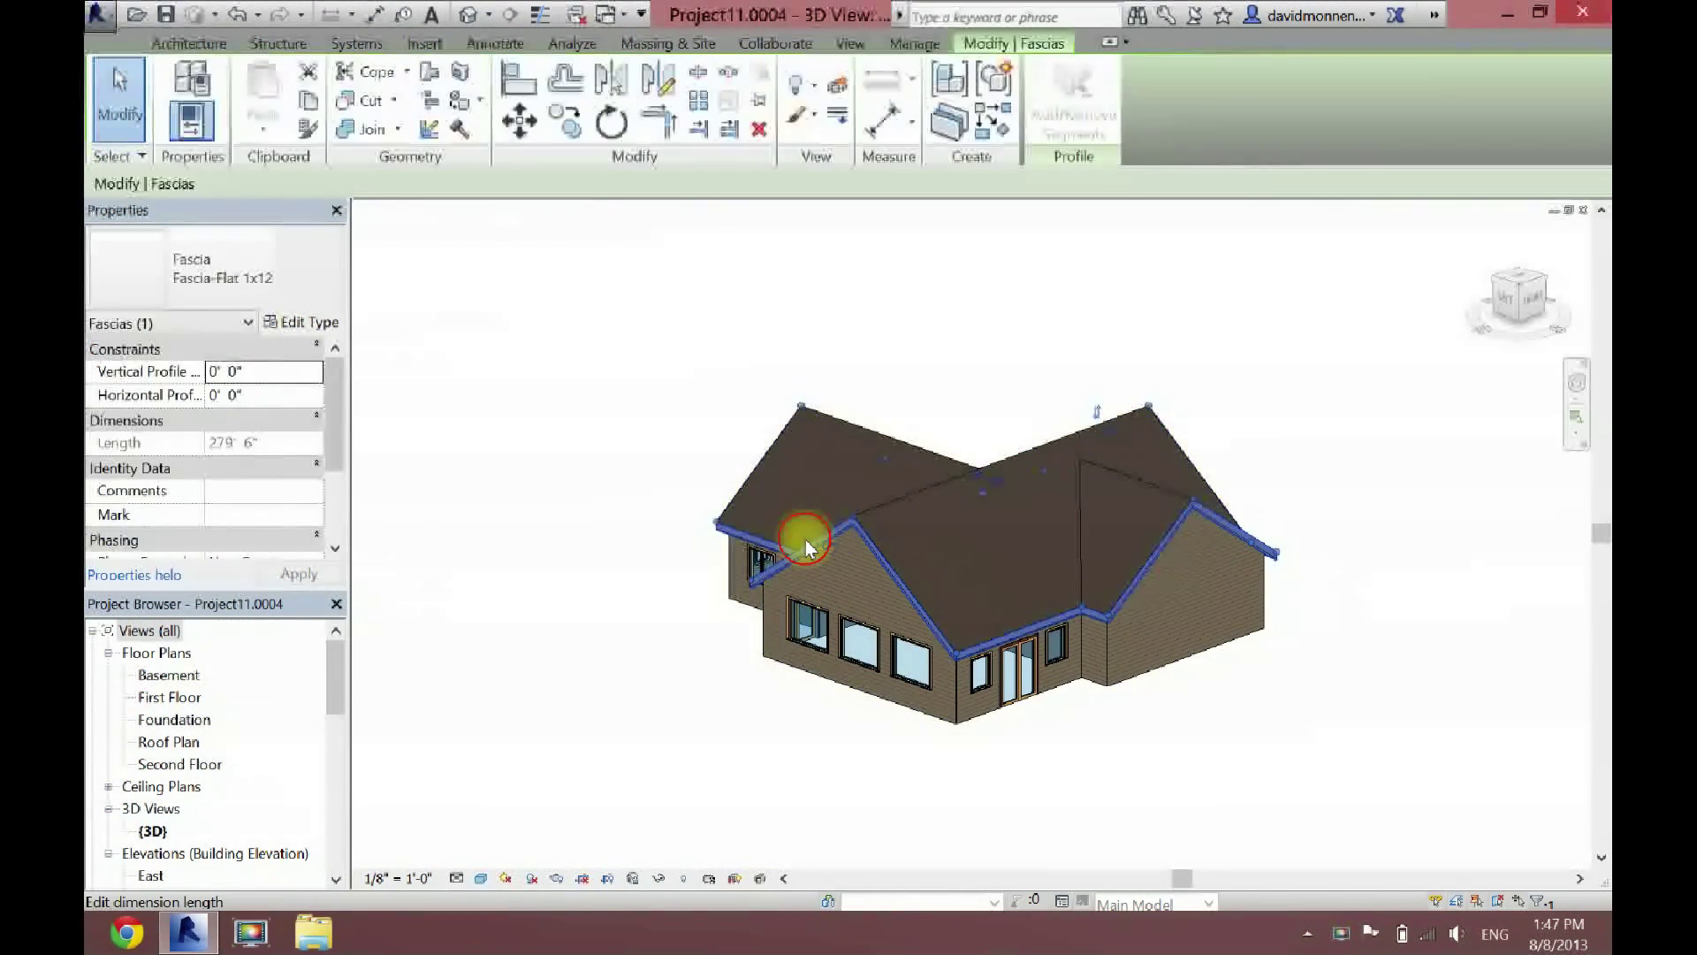
{"action": "left_click", "coordinate": [317, 325]}
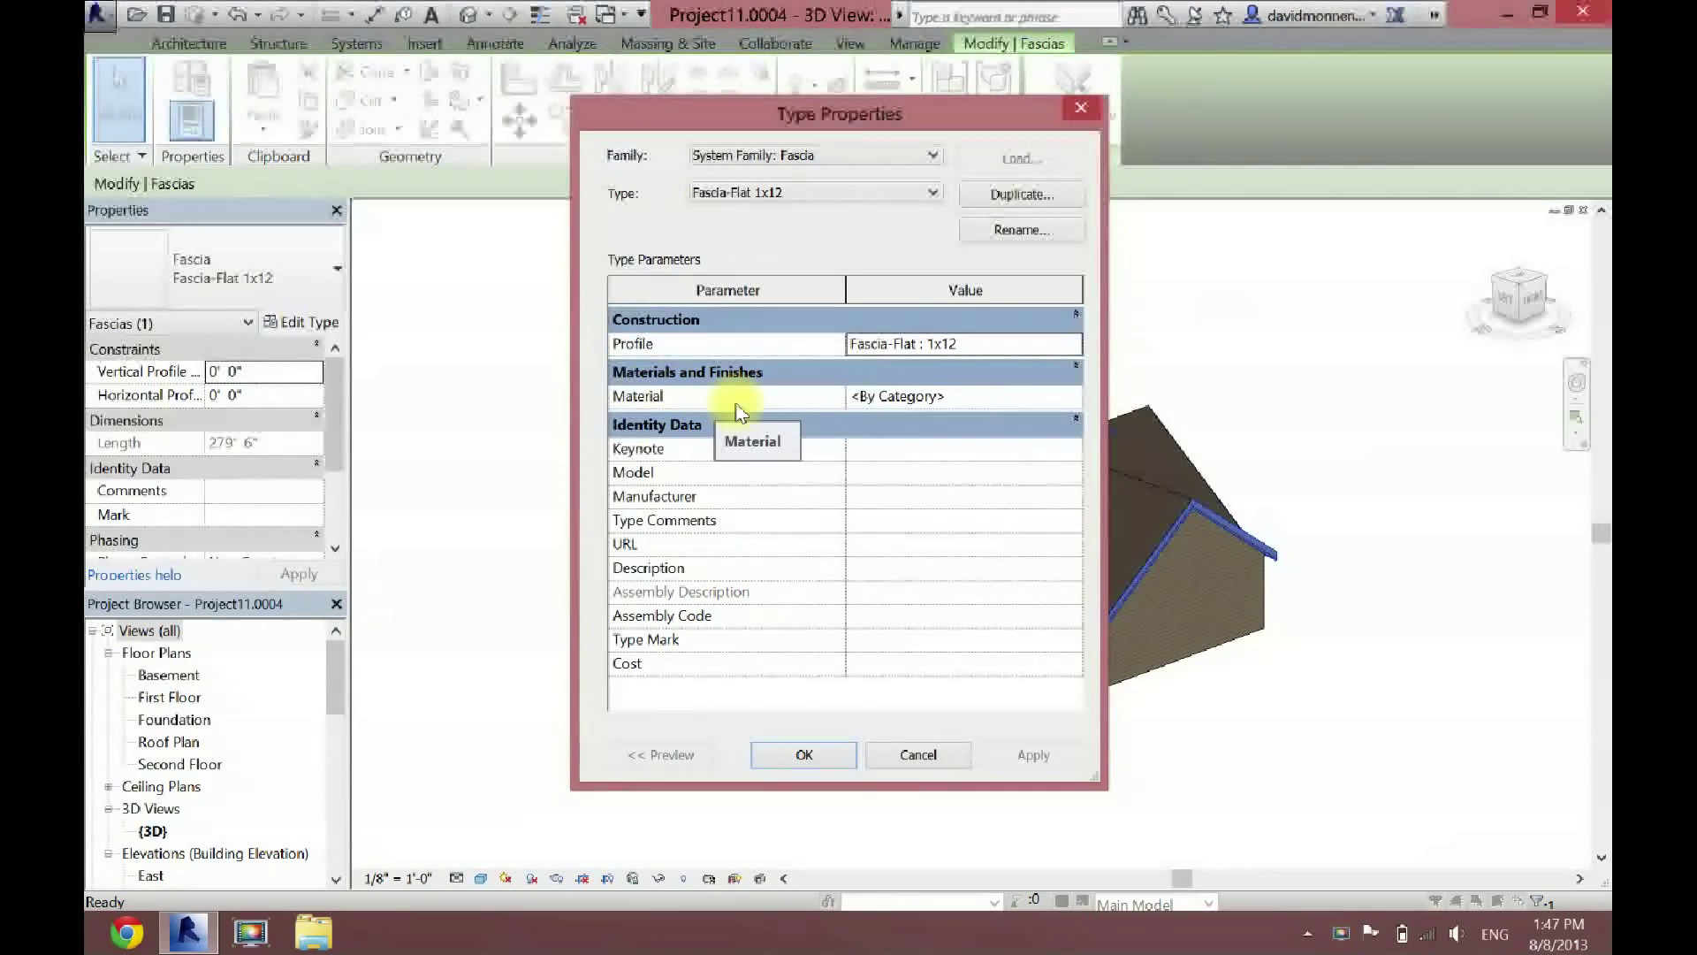
{"action": "left_click", "coordinate": [930, 394]}
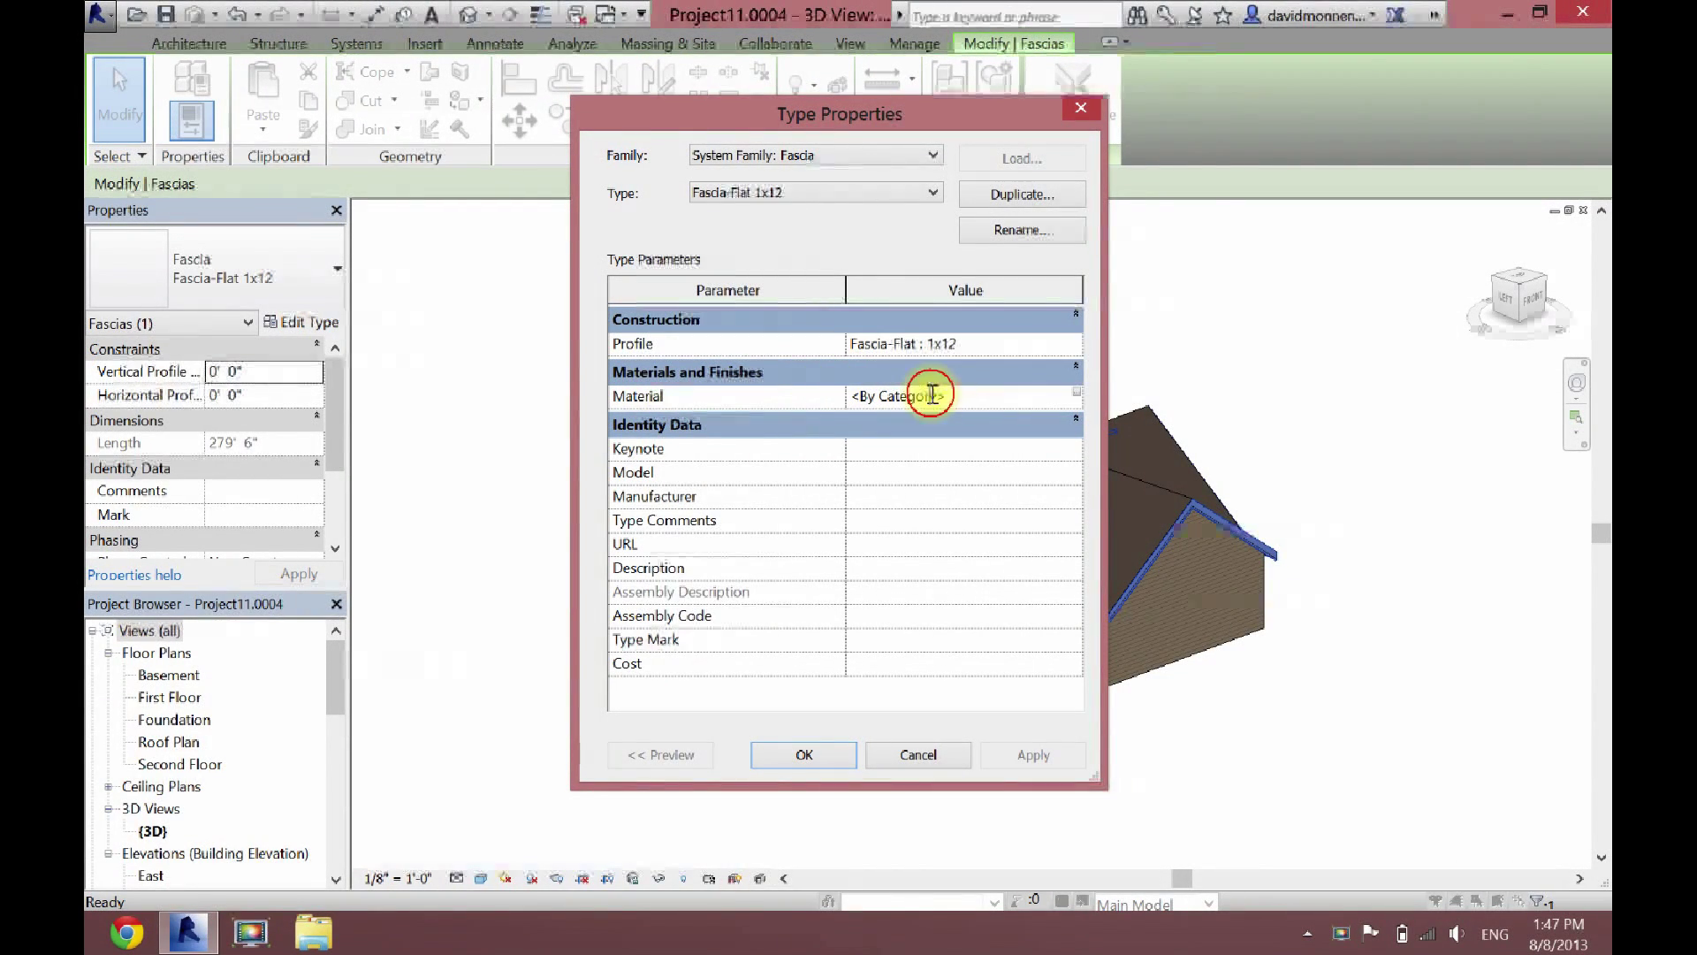
{"action": "left_click", "coordinate": [1073, 394]}
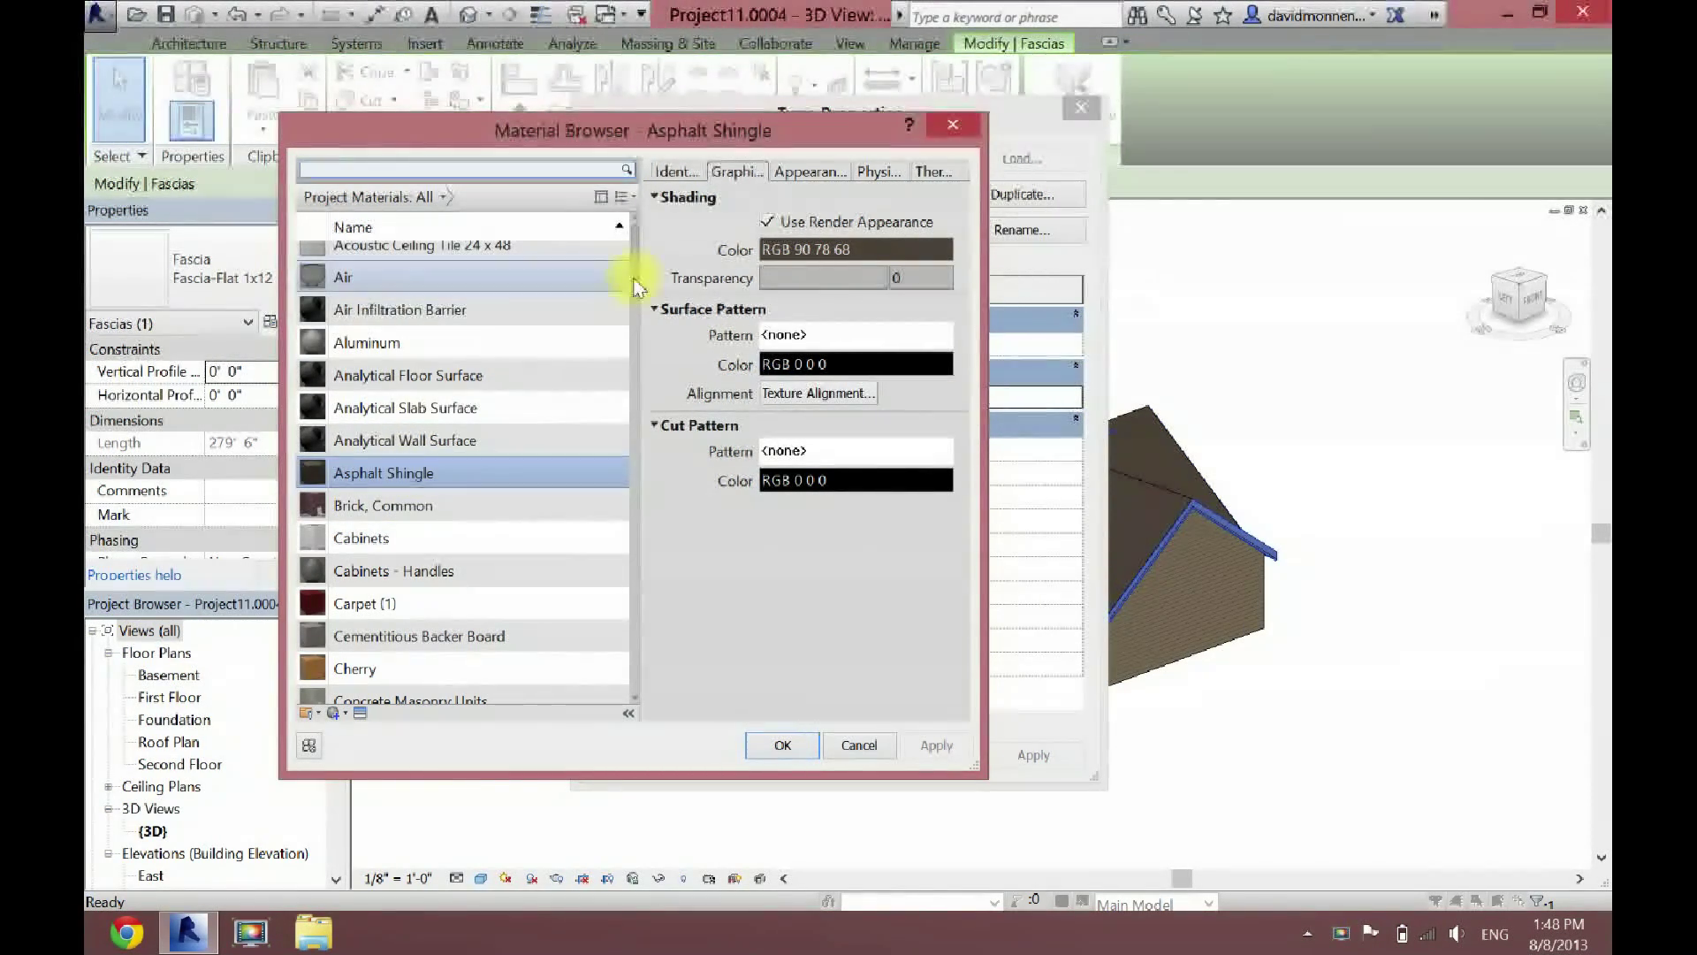
Step: Choose Metal Deck for the fascia and list the Metal appearances in the Asset Browser
{"action": "left_click_drag", "start_coordinate": [638, 287], "coordinate": [638, 470]}
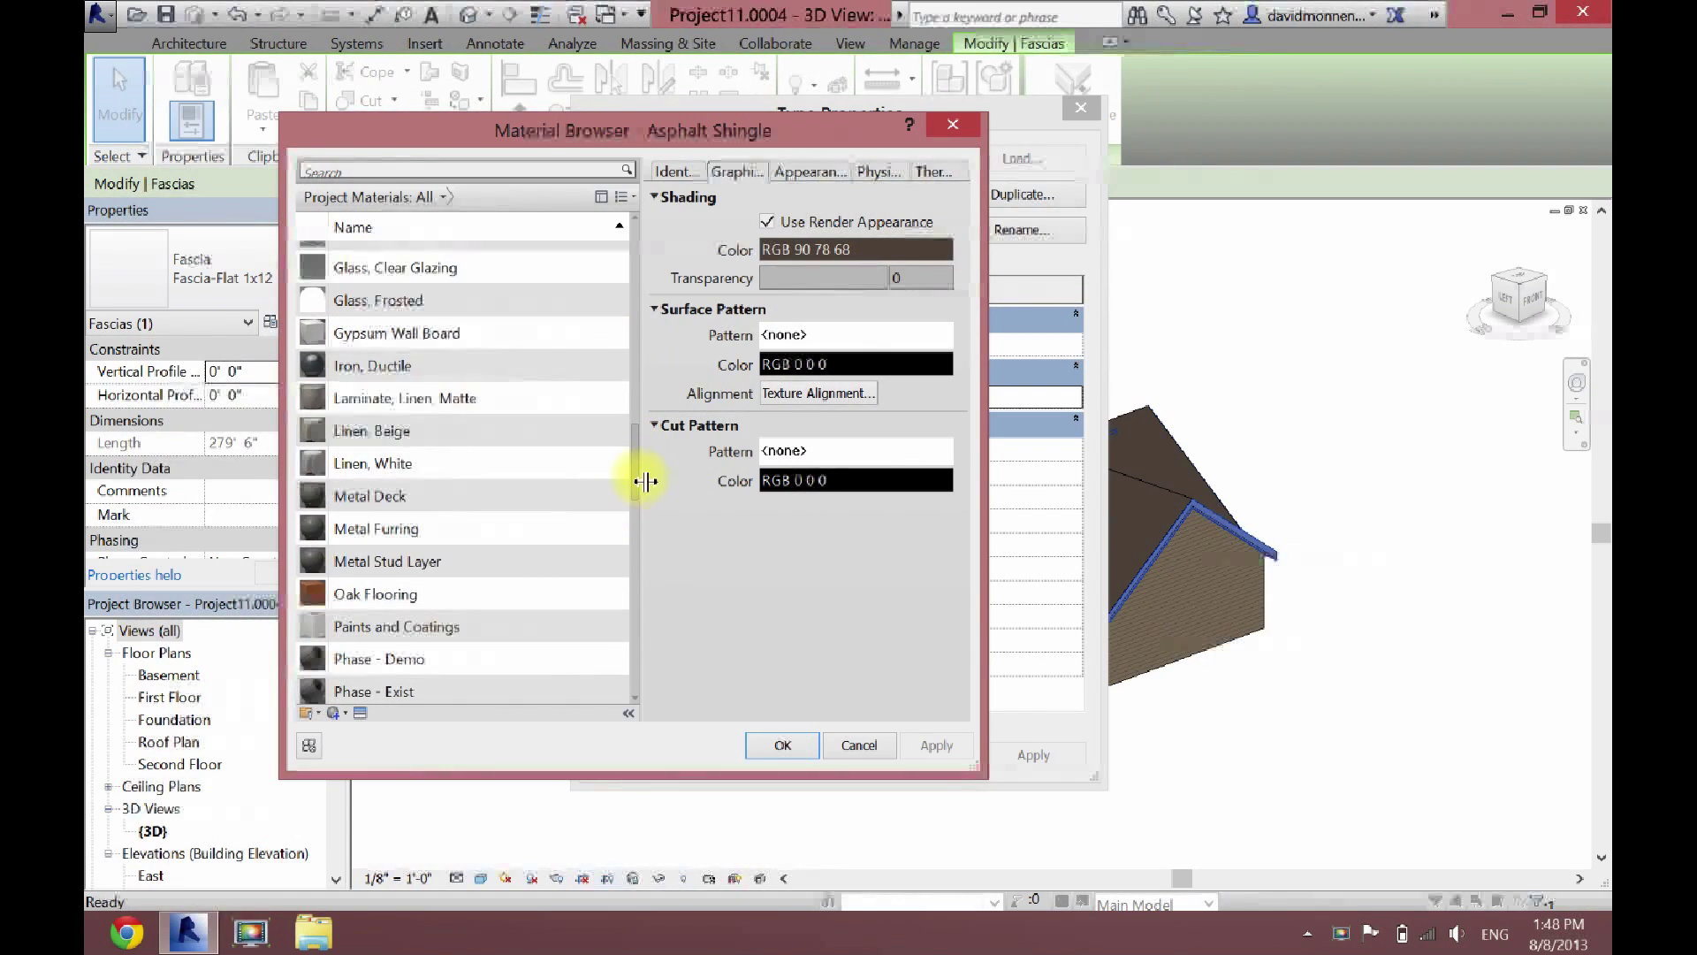
{"action": "left_click", "coordinate": [400, 497]}
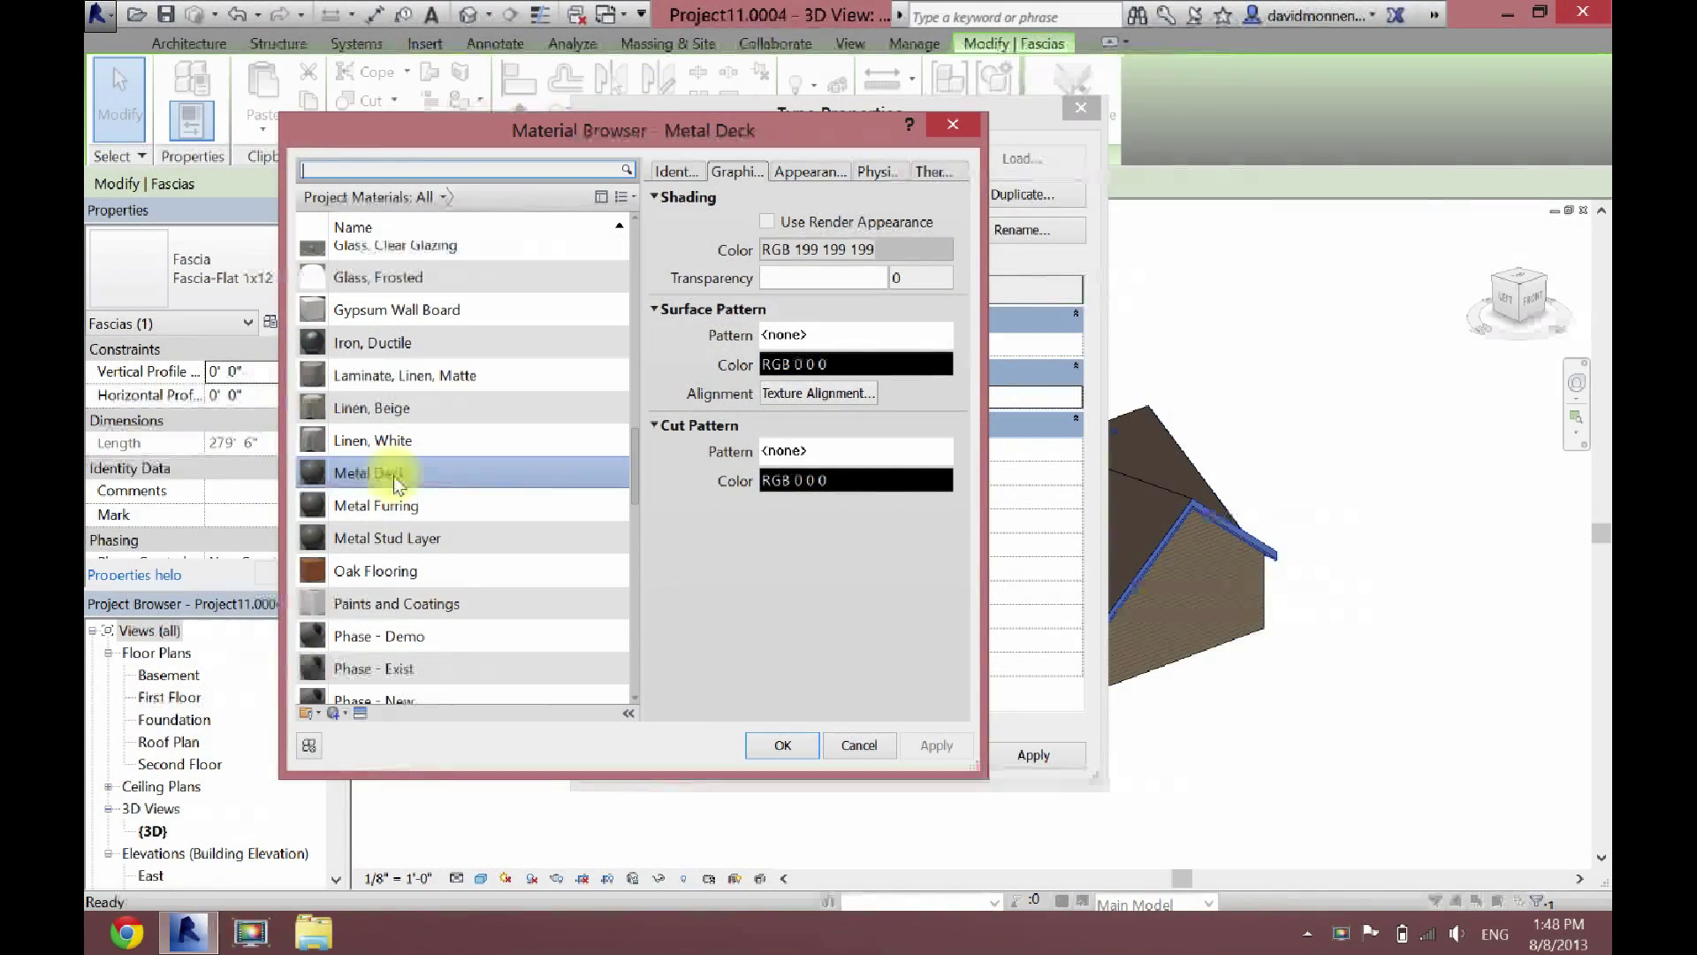
{"action": "left_click", "coordinate": [829, 173]}
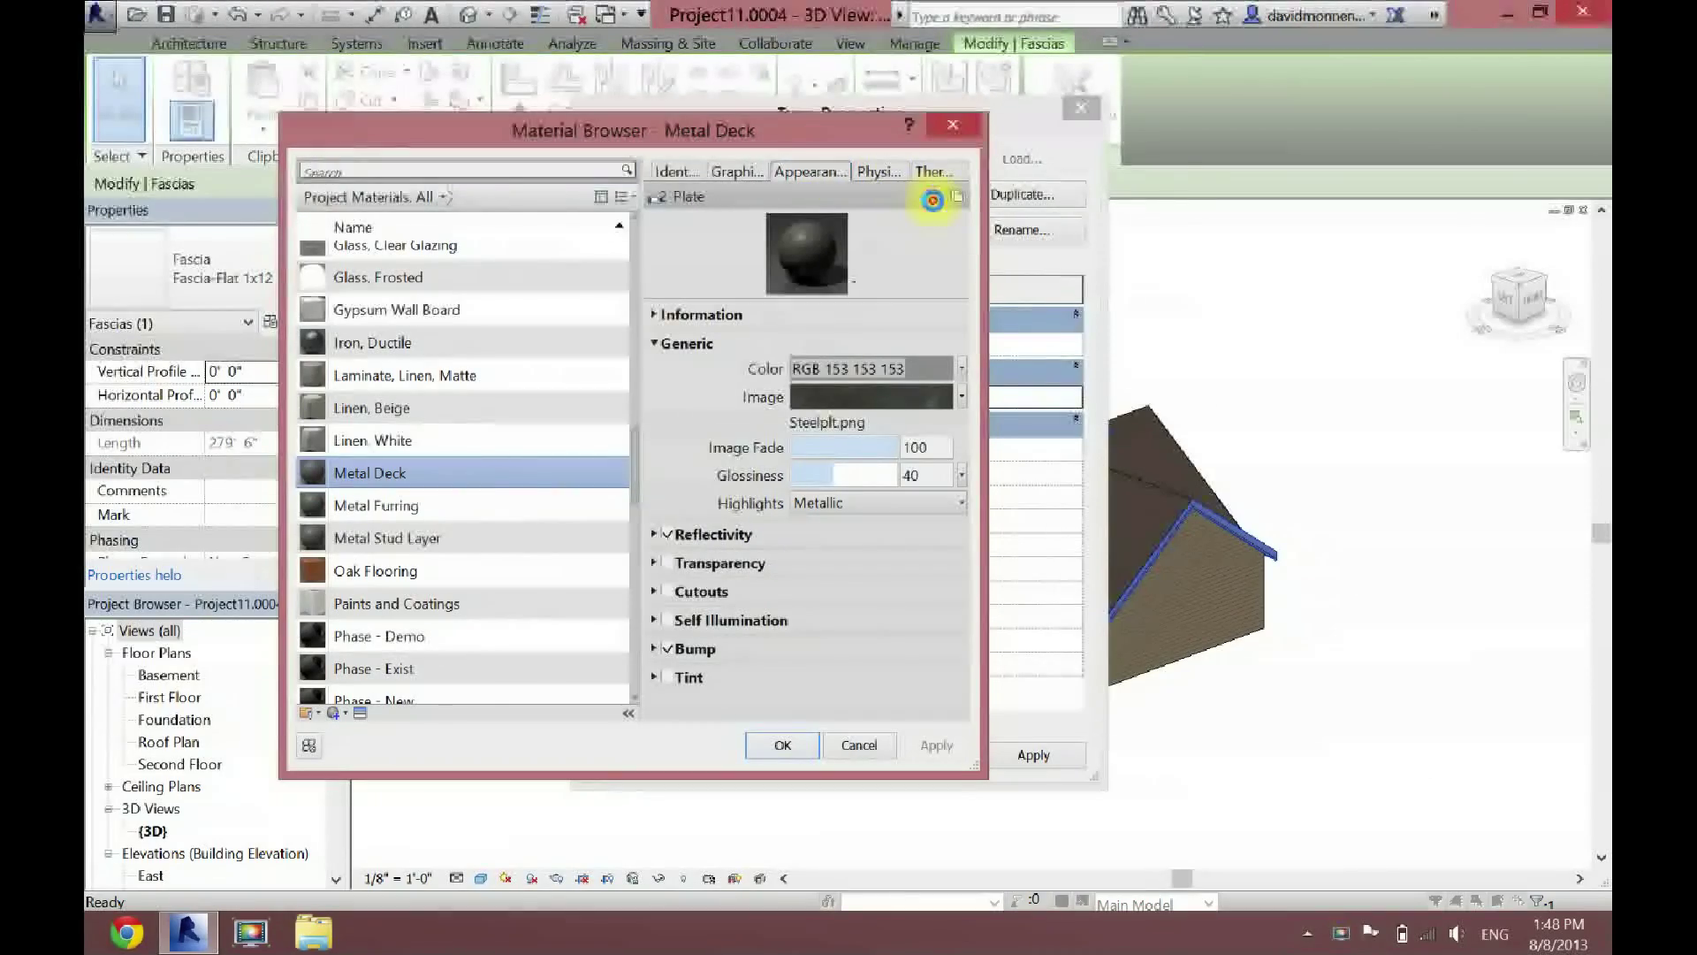
{"action": "left_click", "coordinate": [935, 197]}
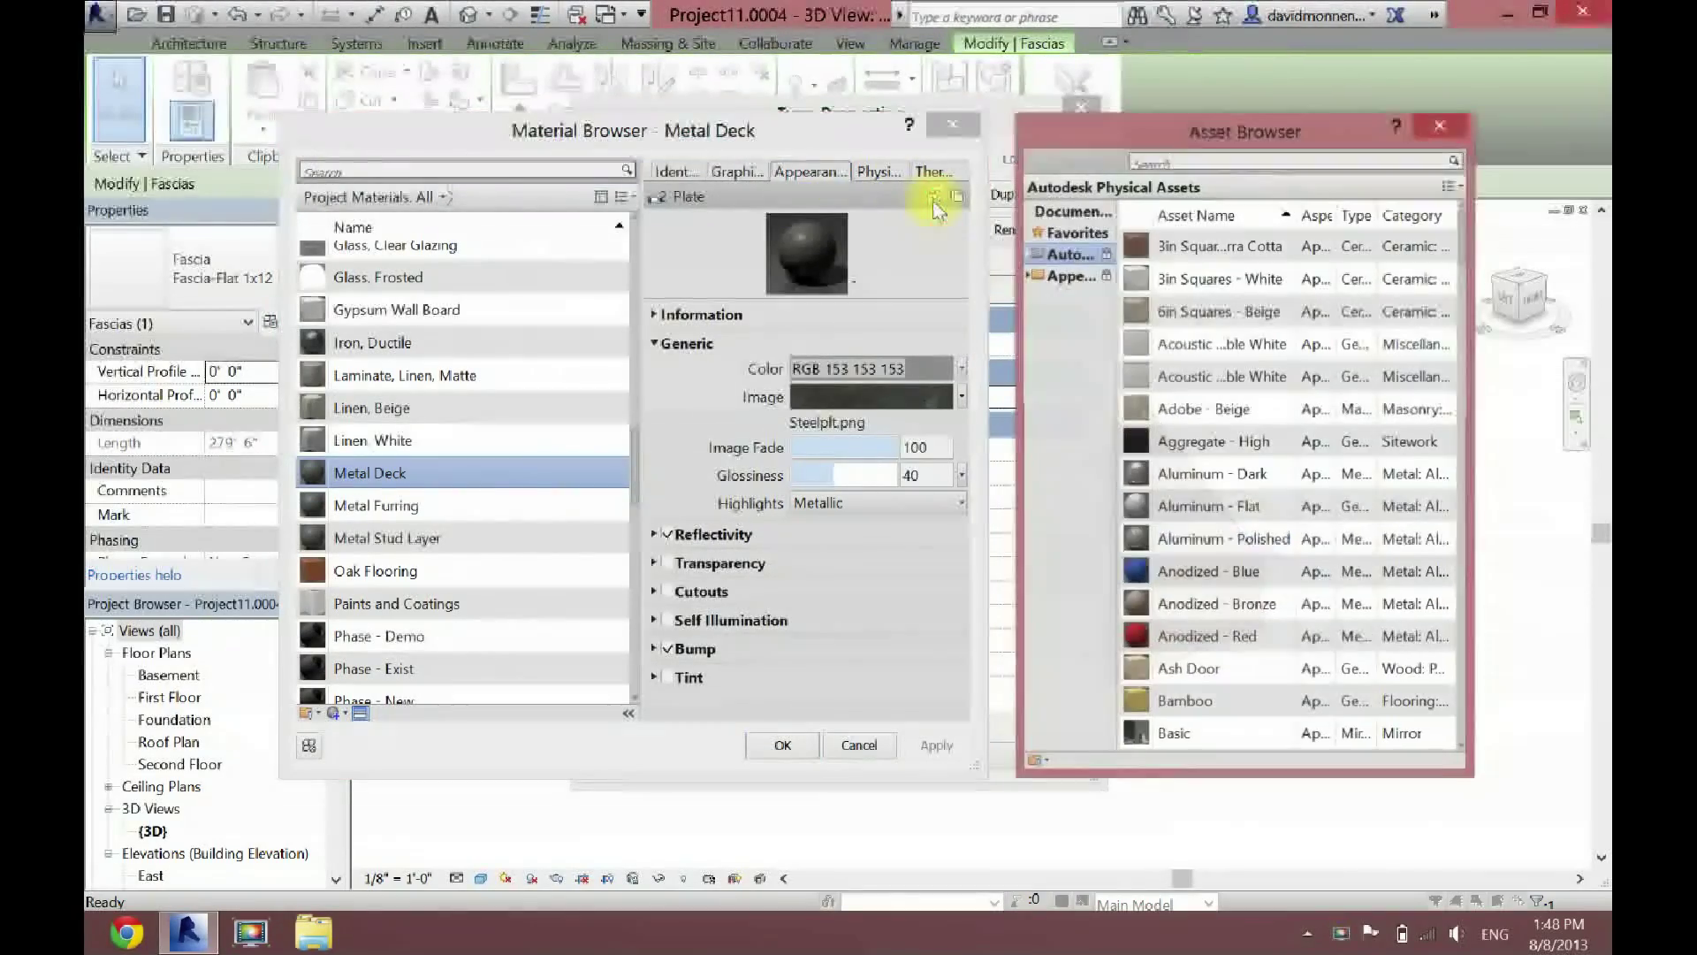
{"action": "left_click", "coordinate": [1026, 274]}
{"action": "left_click", "coordinate": [1067, 493]}
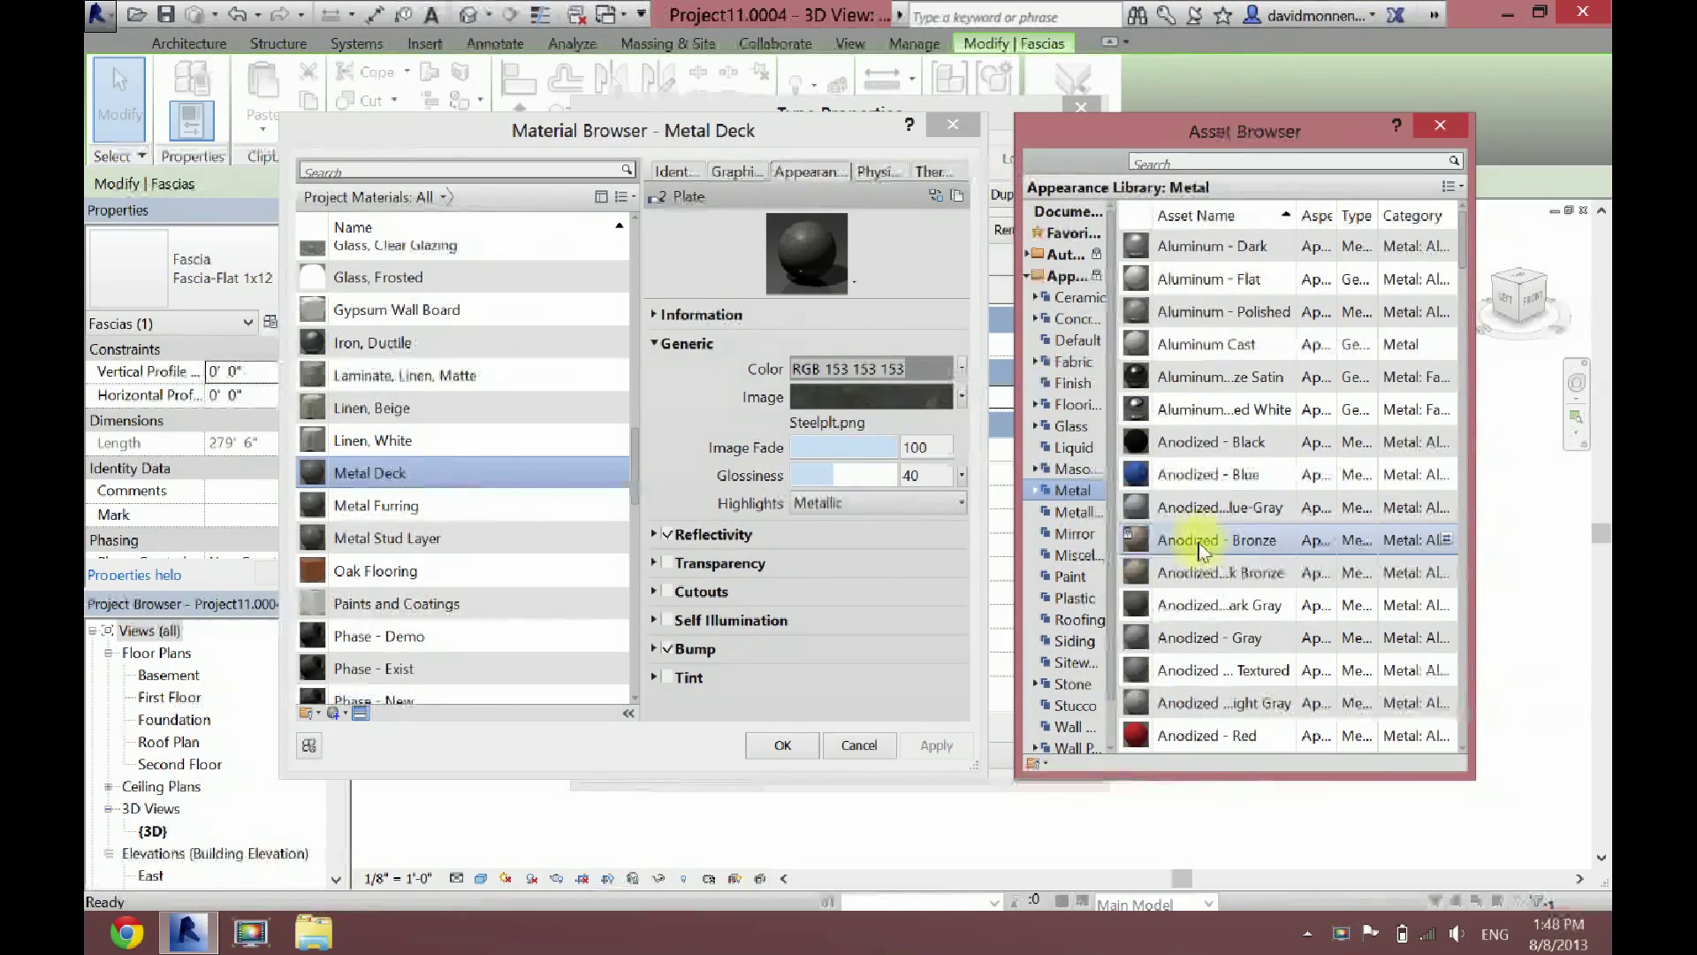
Step: Apply Anodized - Bronze to Metal Deck and darken its colour to RGB 108 83 62
{"action": "double_click", "coordinate": [1161, 548]}
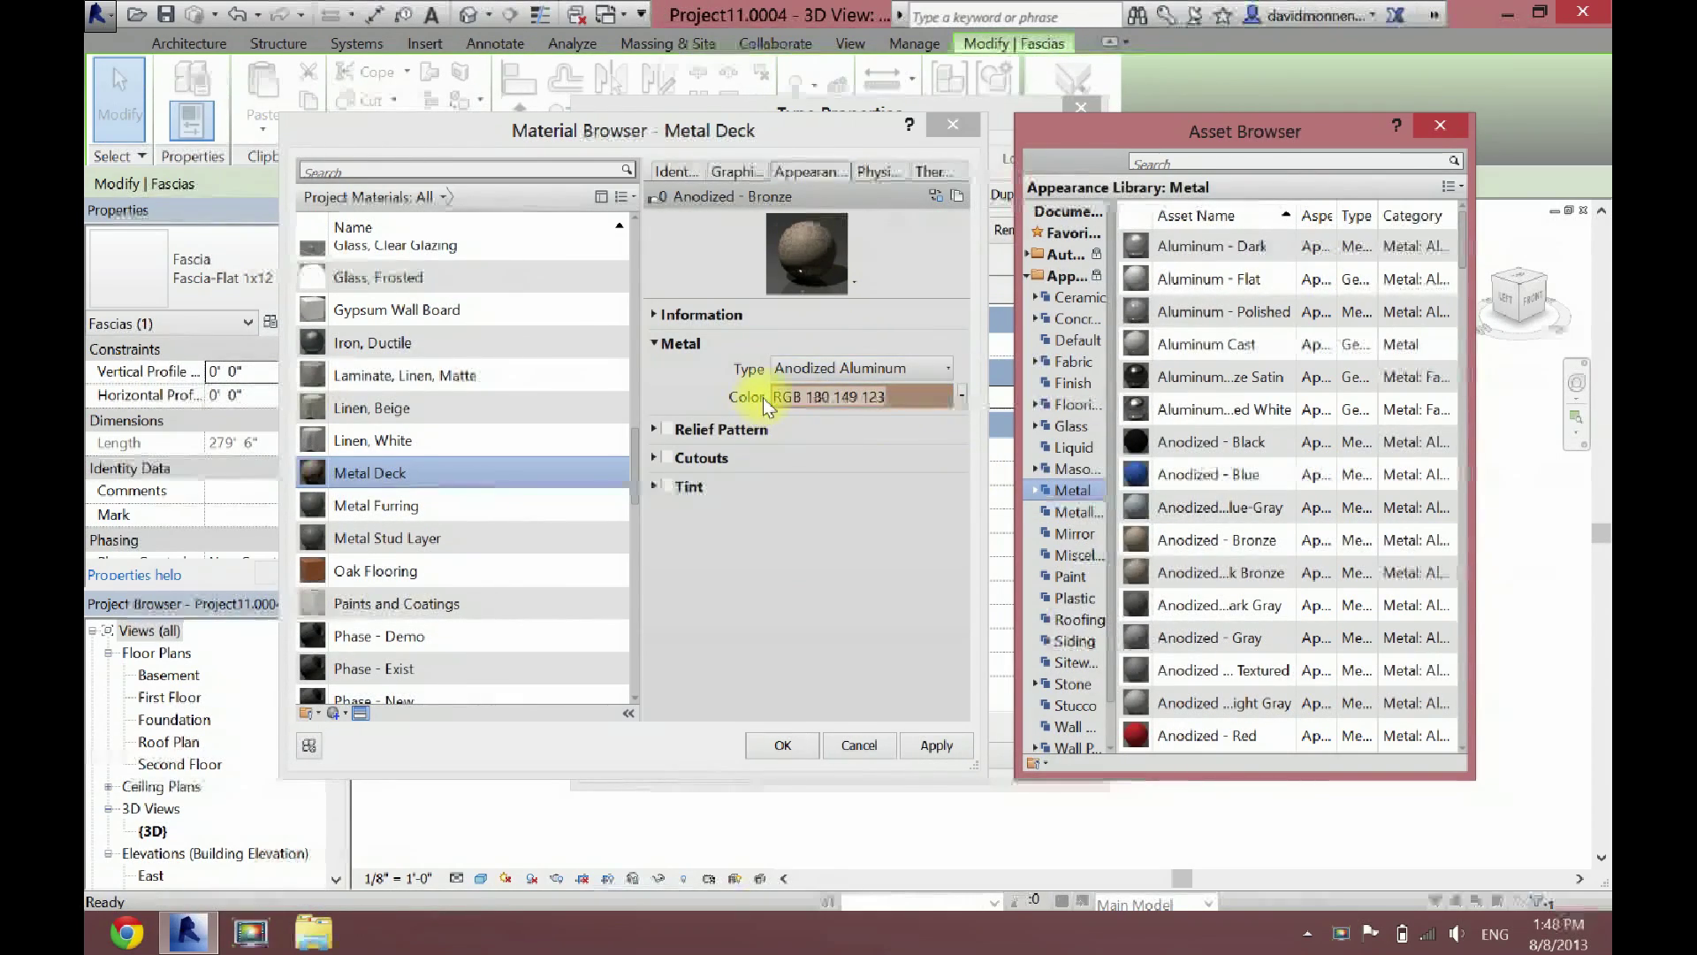
{"action": "left_click", "coordinate": [915, 398]}
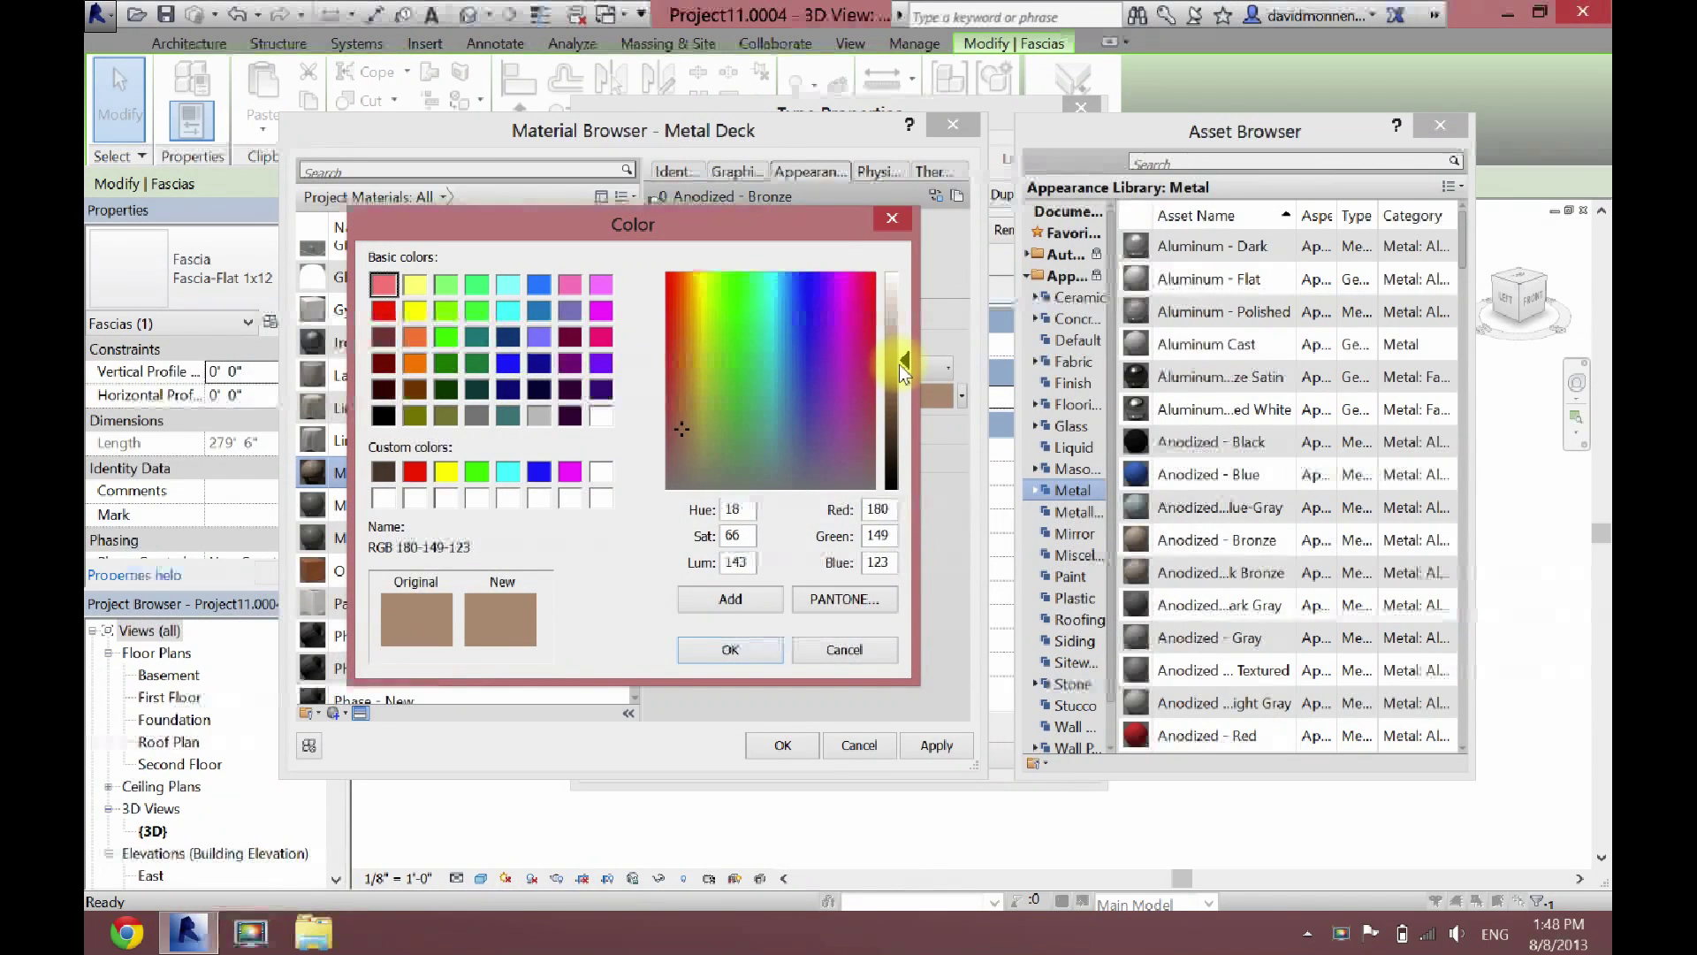
{"action": "left_click_drag", "start_coordinate": [900, 364], "coordinate": [900, 423]}
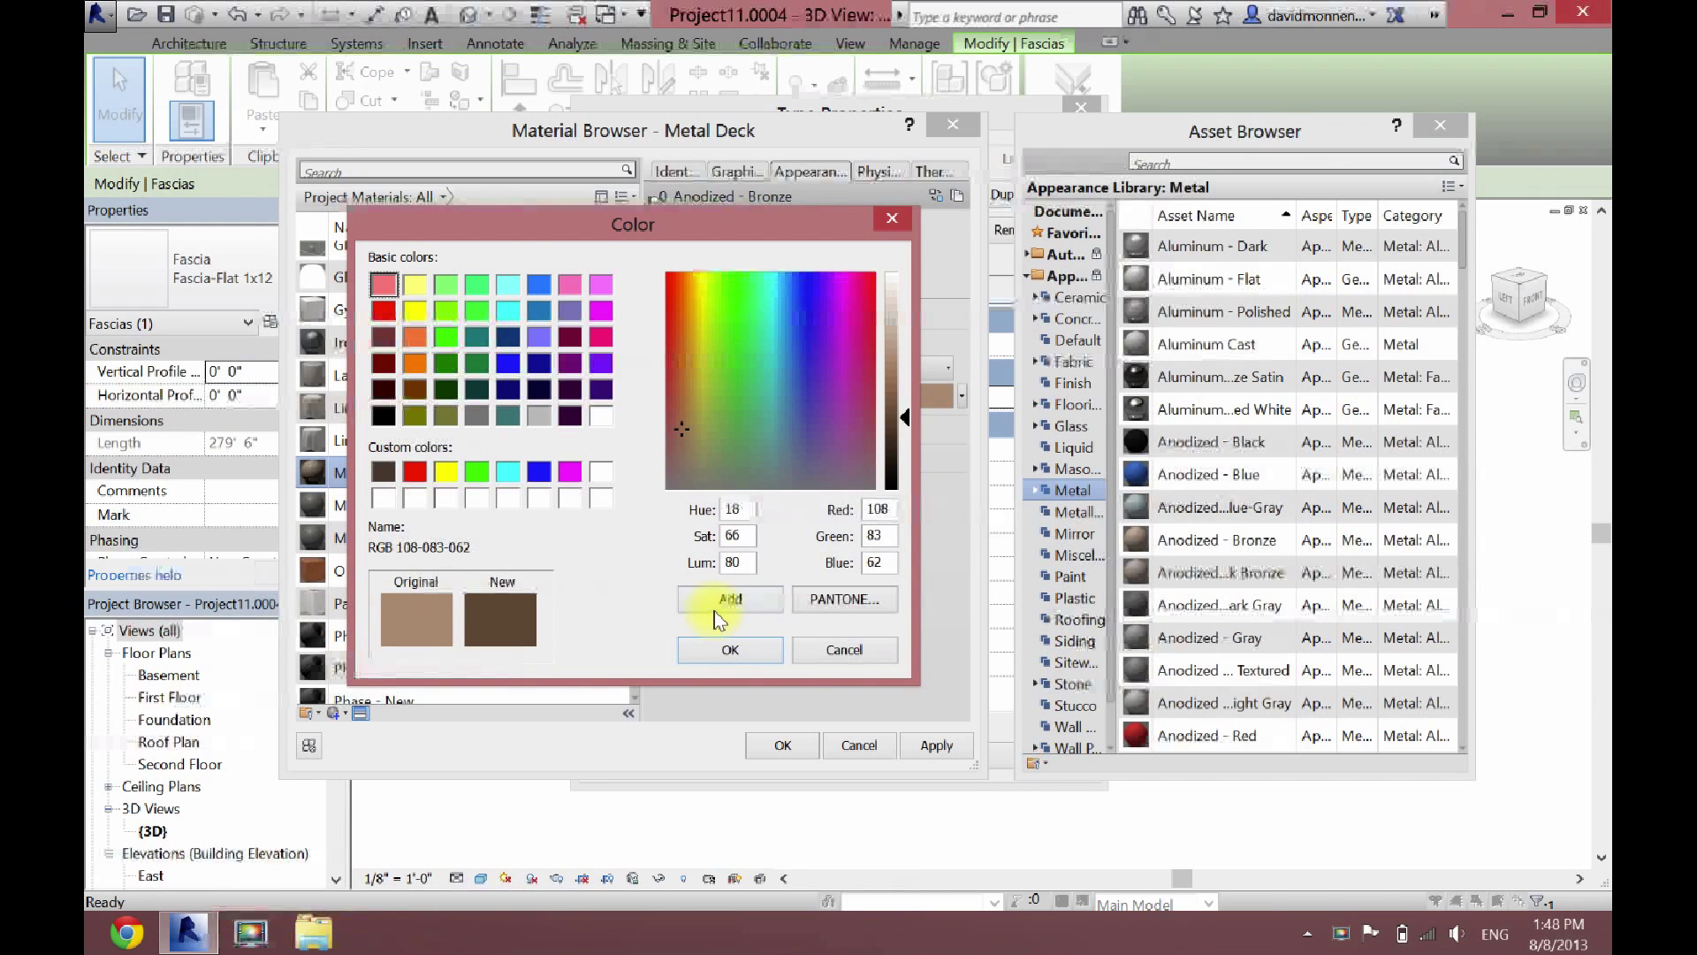
{"action": "left_click", "coordinate": [748, 648]}
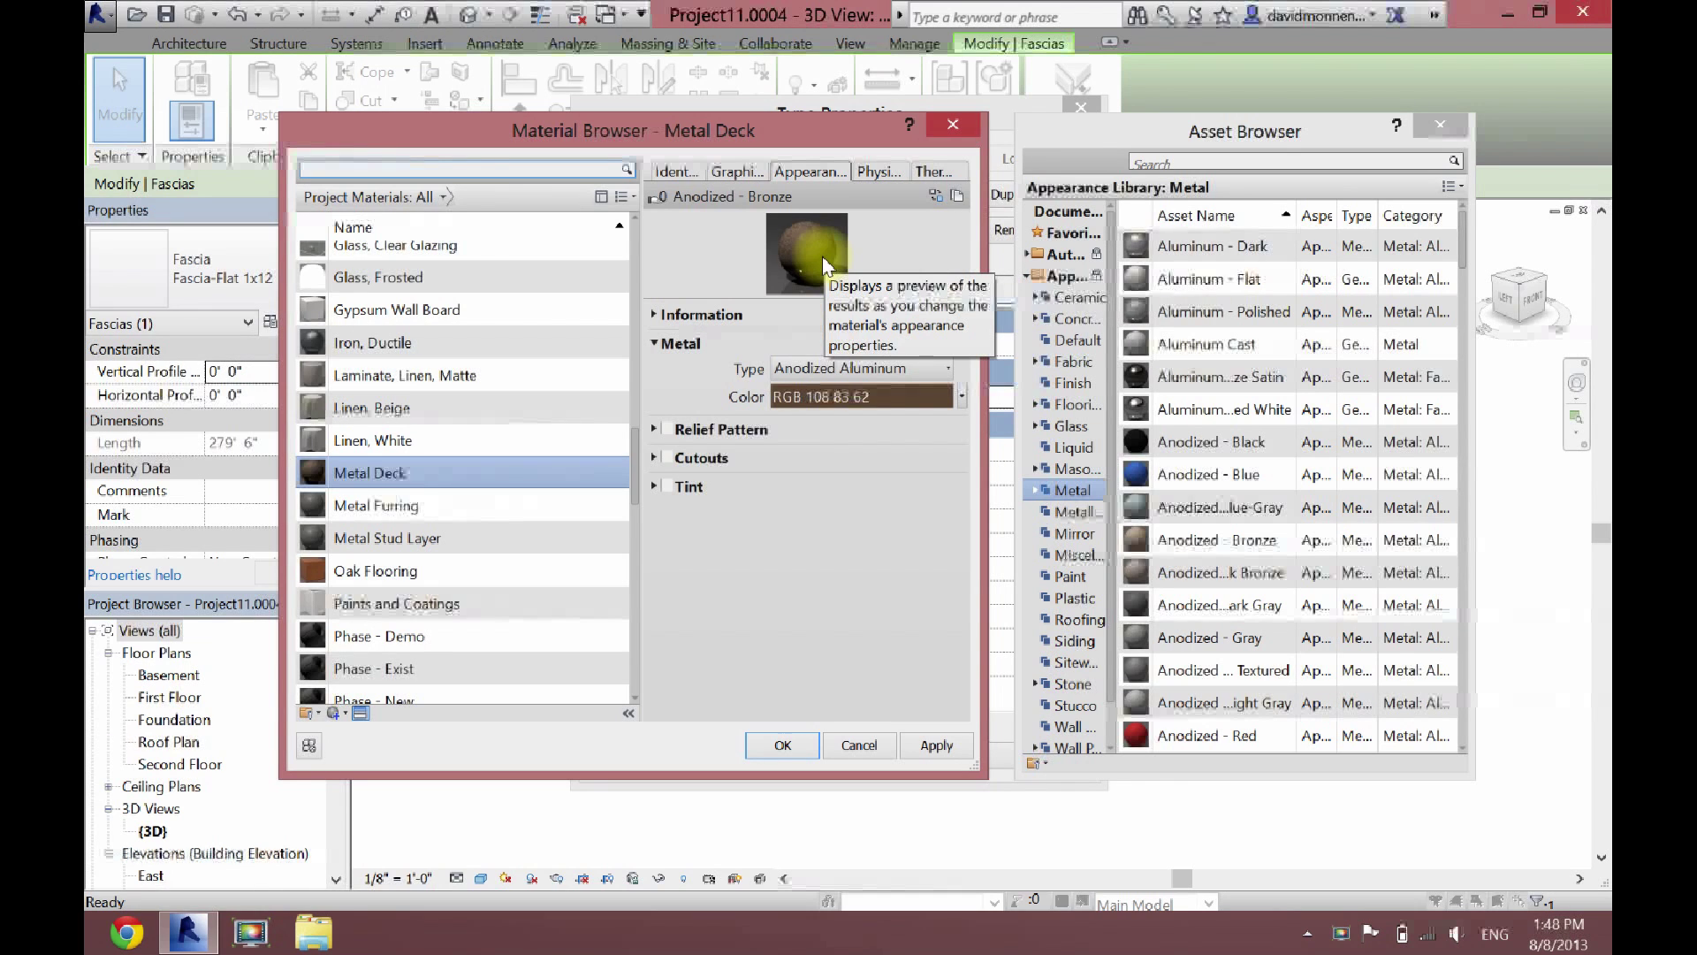
{"action": "left_click", "coordinate": [741, 173]}
Step: Set Metal Deck's shading to Use Render Appearance, confirm both dialogs, and deselect the fascia
{"action": "left_click", "coordinate": [767, 222]}
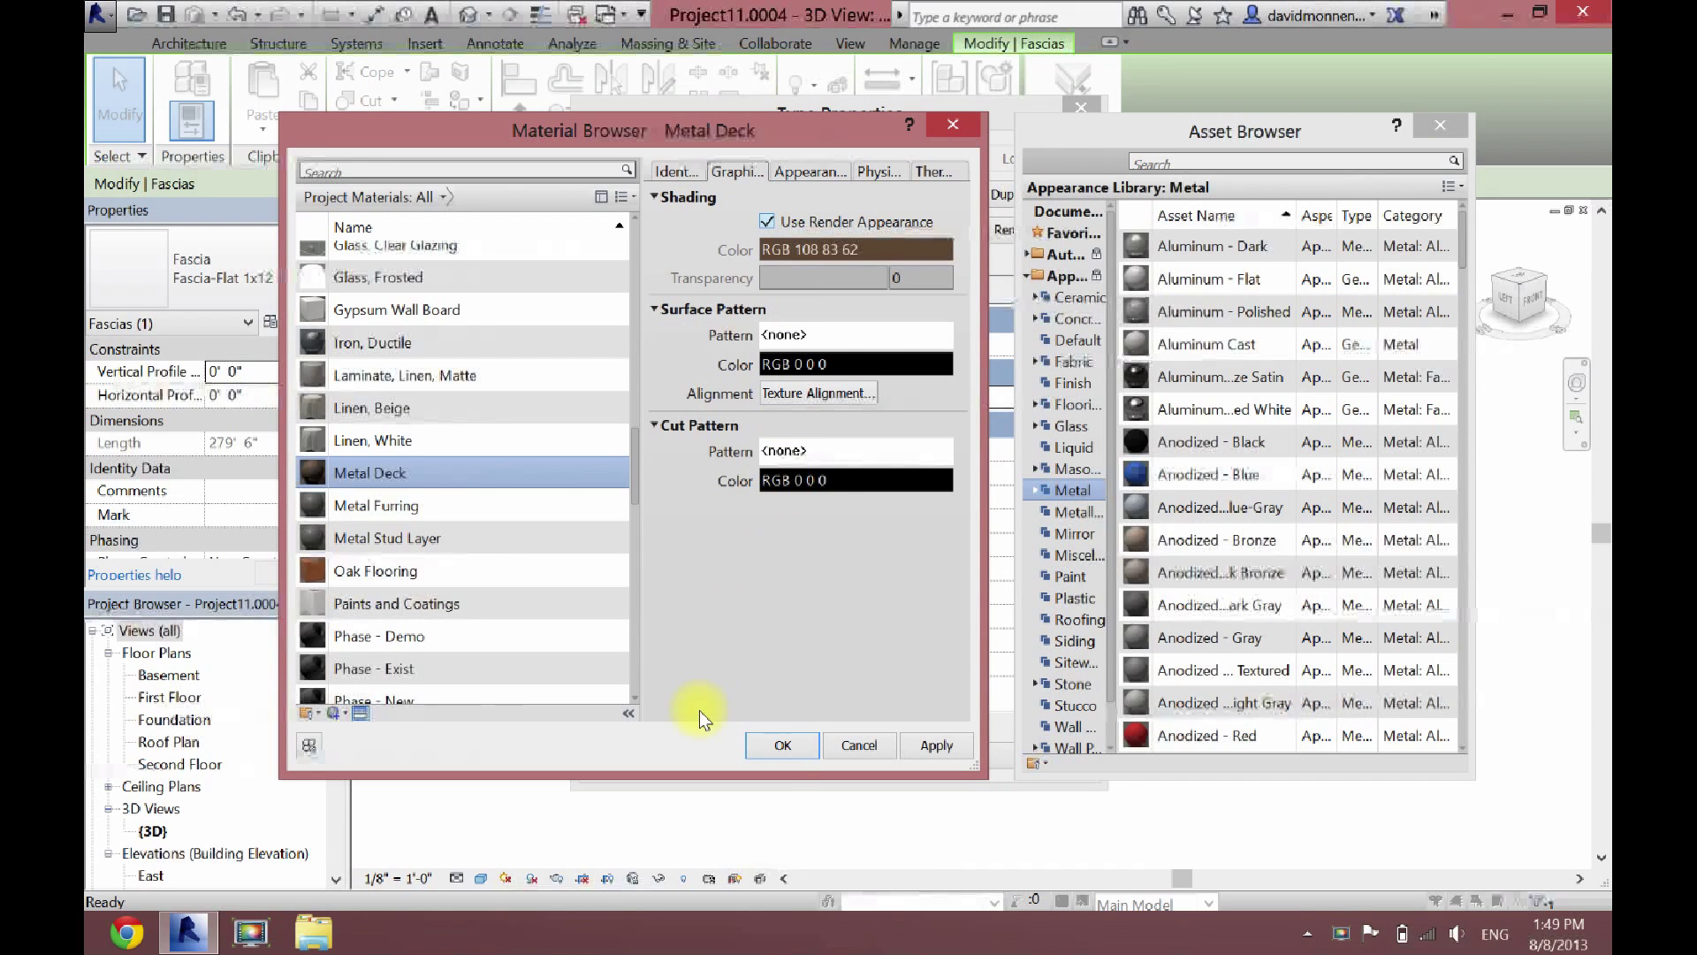
{"action": "left_click", "coordinate": [777, 747]}
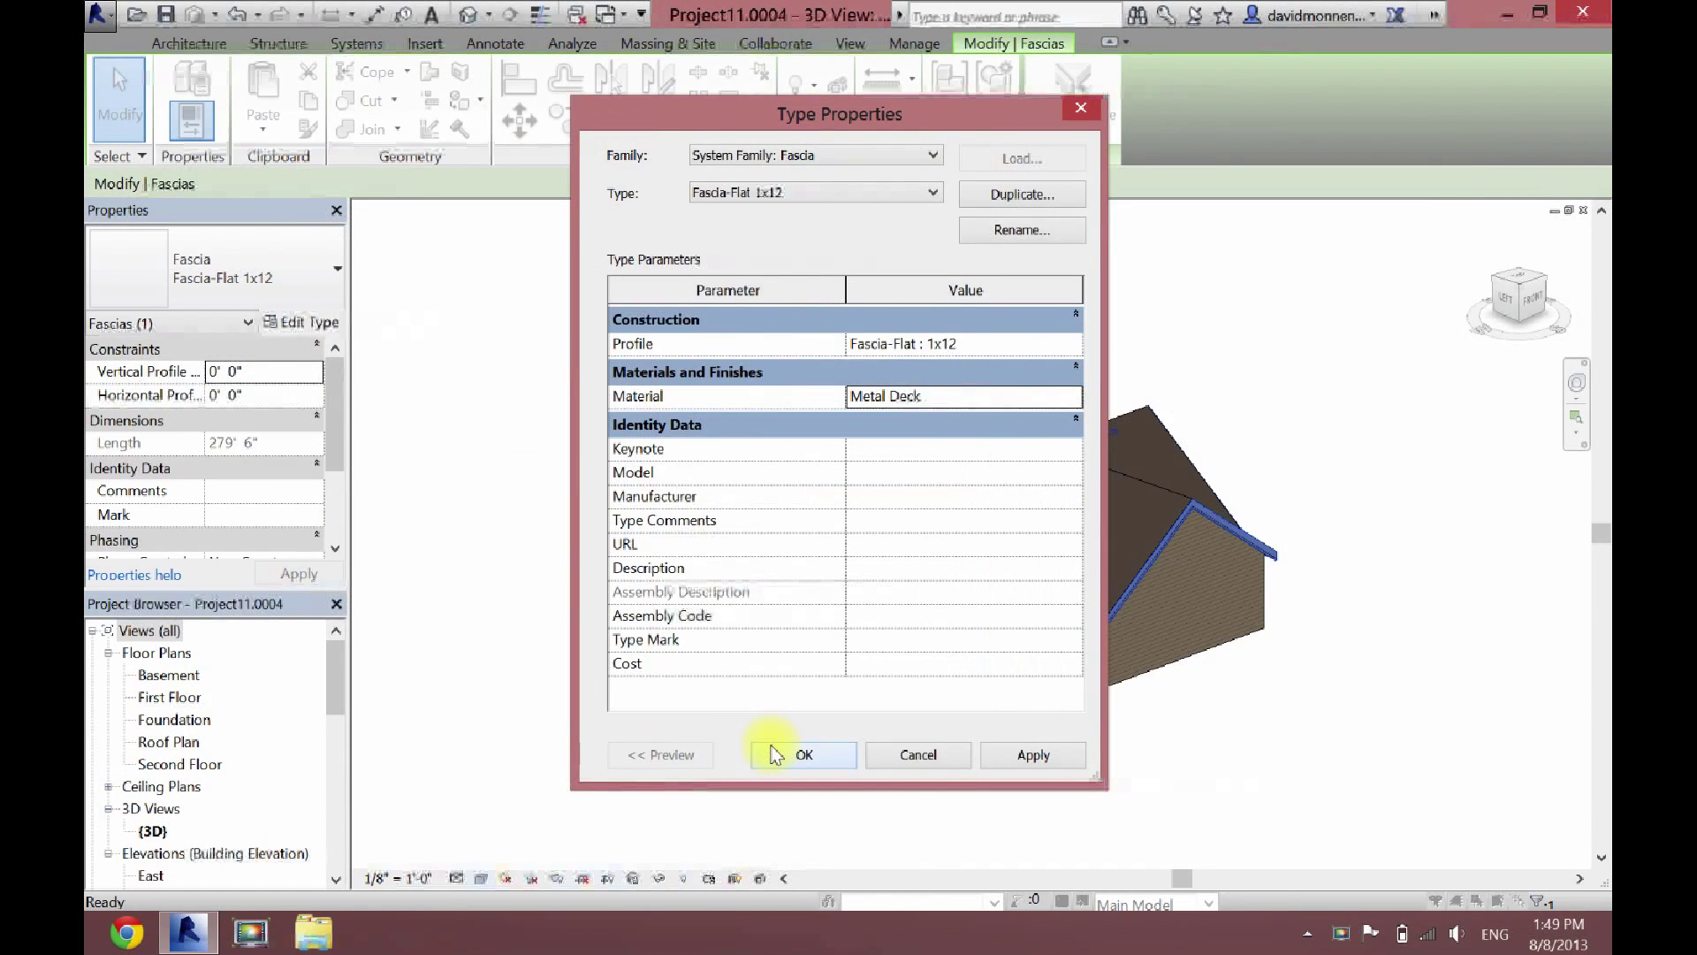
{"action": "left_click", "coordinate": [778, 750]}
{"action": "left_click", "coordinate": [774, 748]}
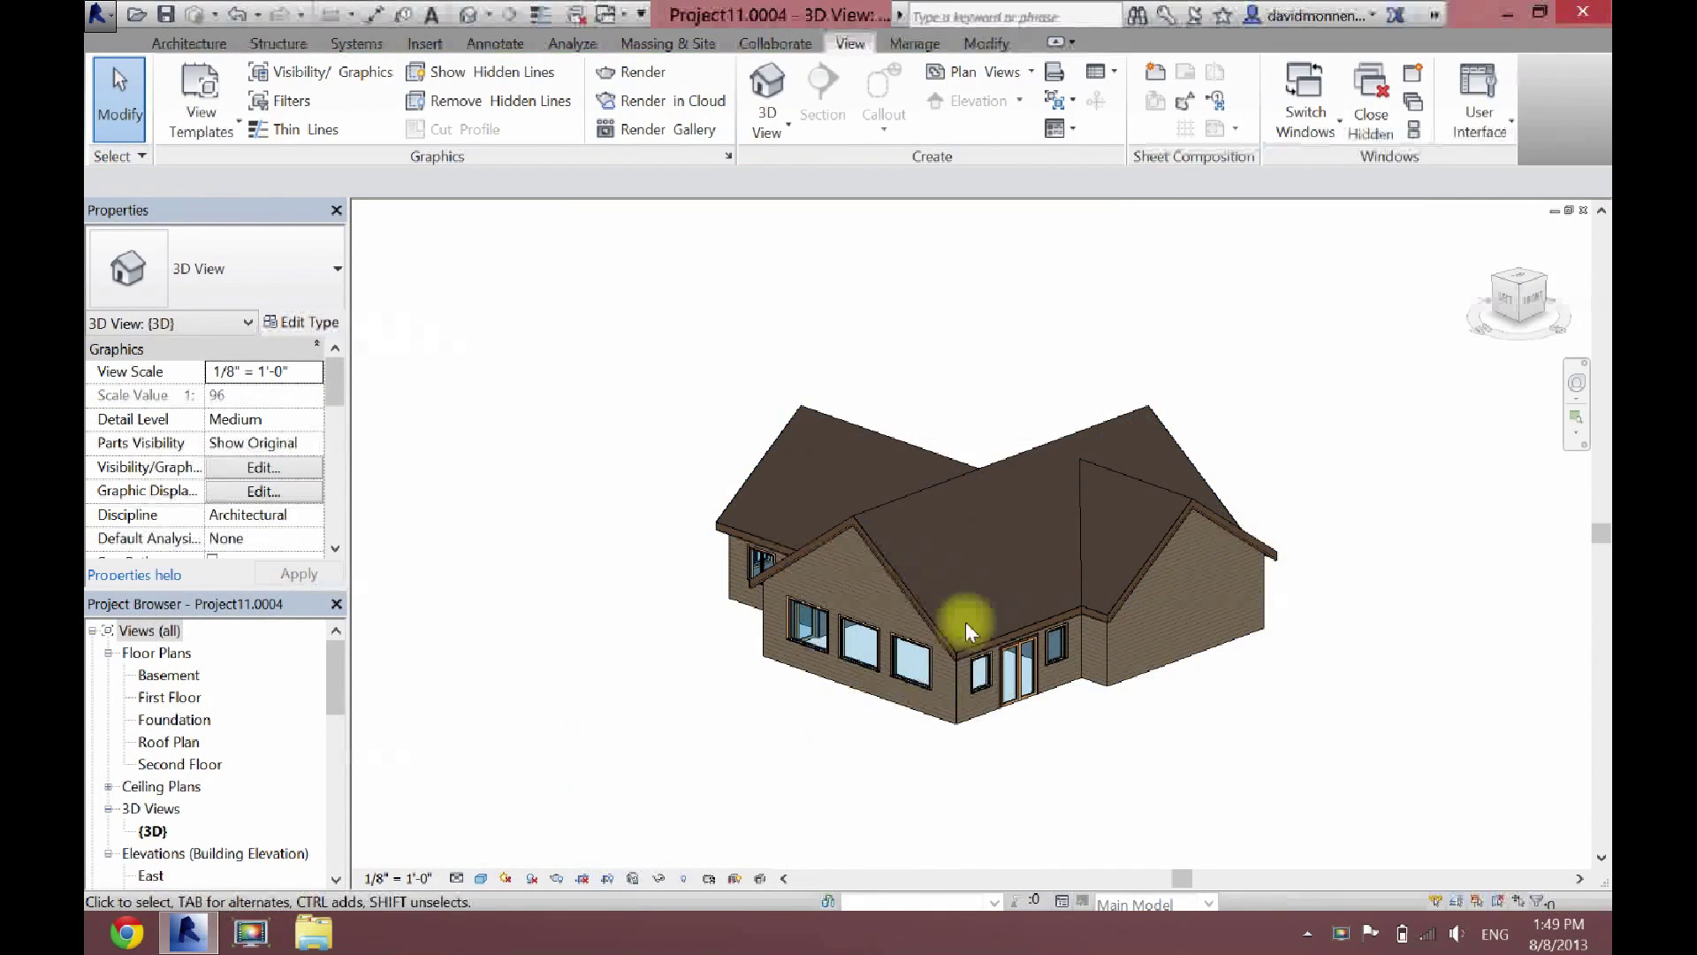
Step: Open the Fixed with Trim window's Sash material, currently Birch - Solid Stained Light No Gloss, in the Material Browser
{"action": "left_click", "coordinate": [825, 641]}
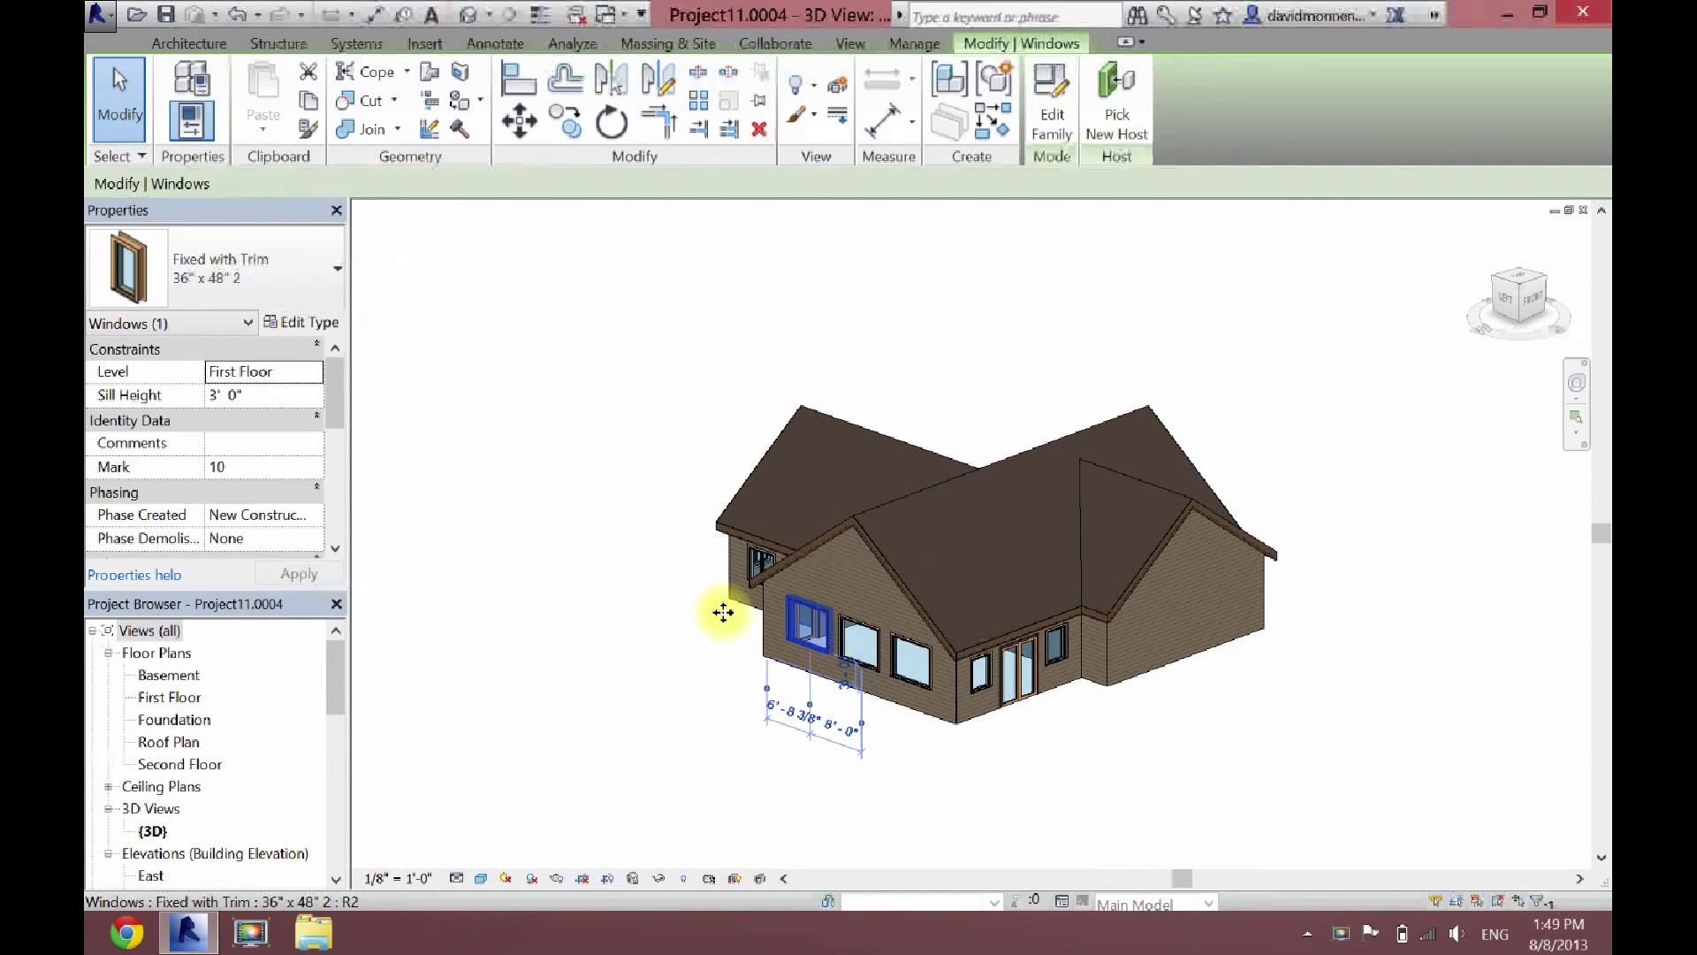
{"action": "left_click", "coordinate": [305, 321]}
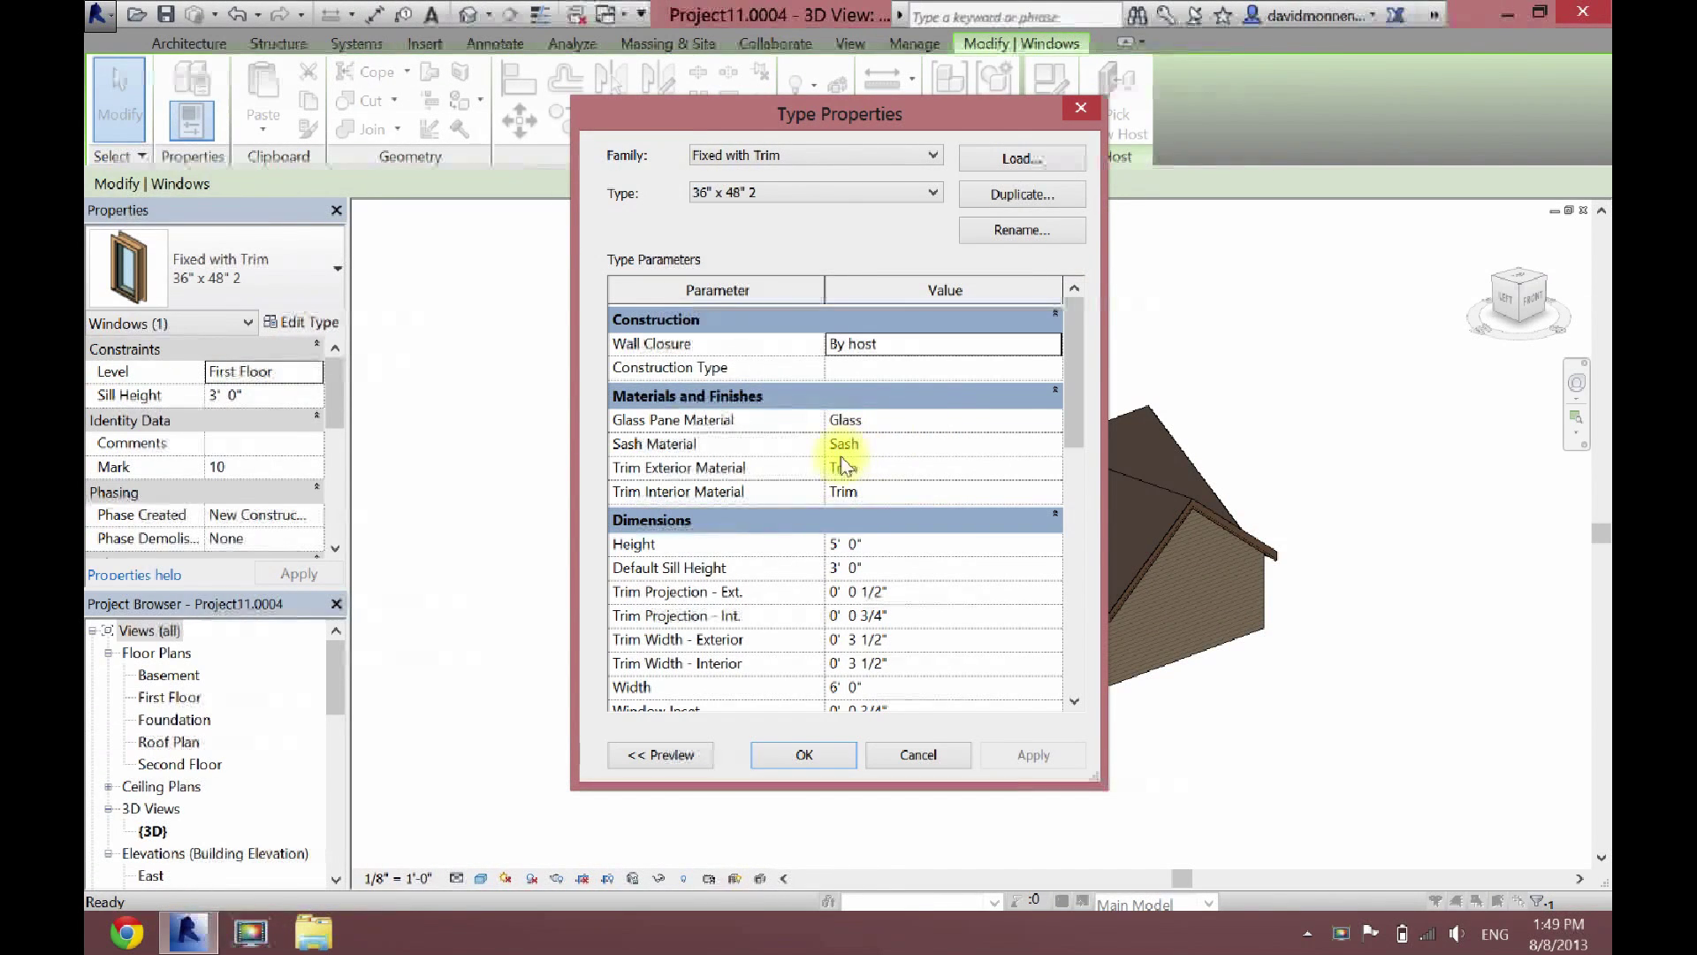
{"action": "left_click", "coordinate": [970, 448]}
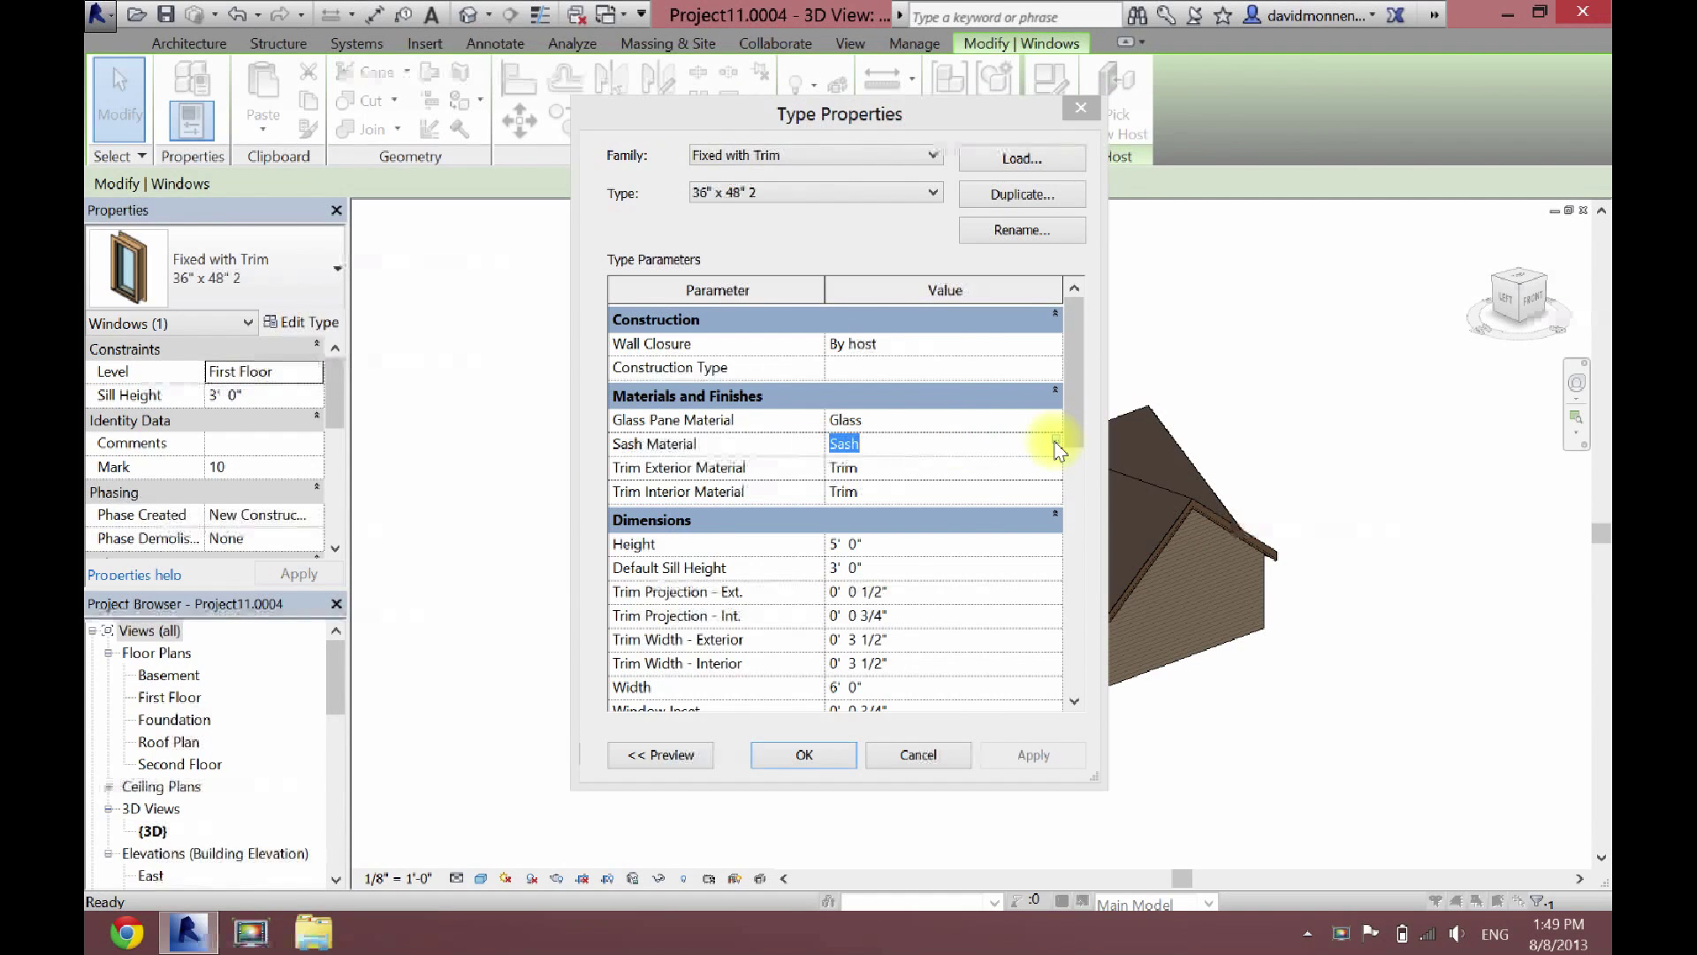
{"action": "left_click", "coordinate": [1055, 443]}
{"action": "left_click", "coordinate": [811, 173]}
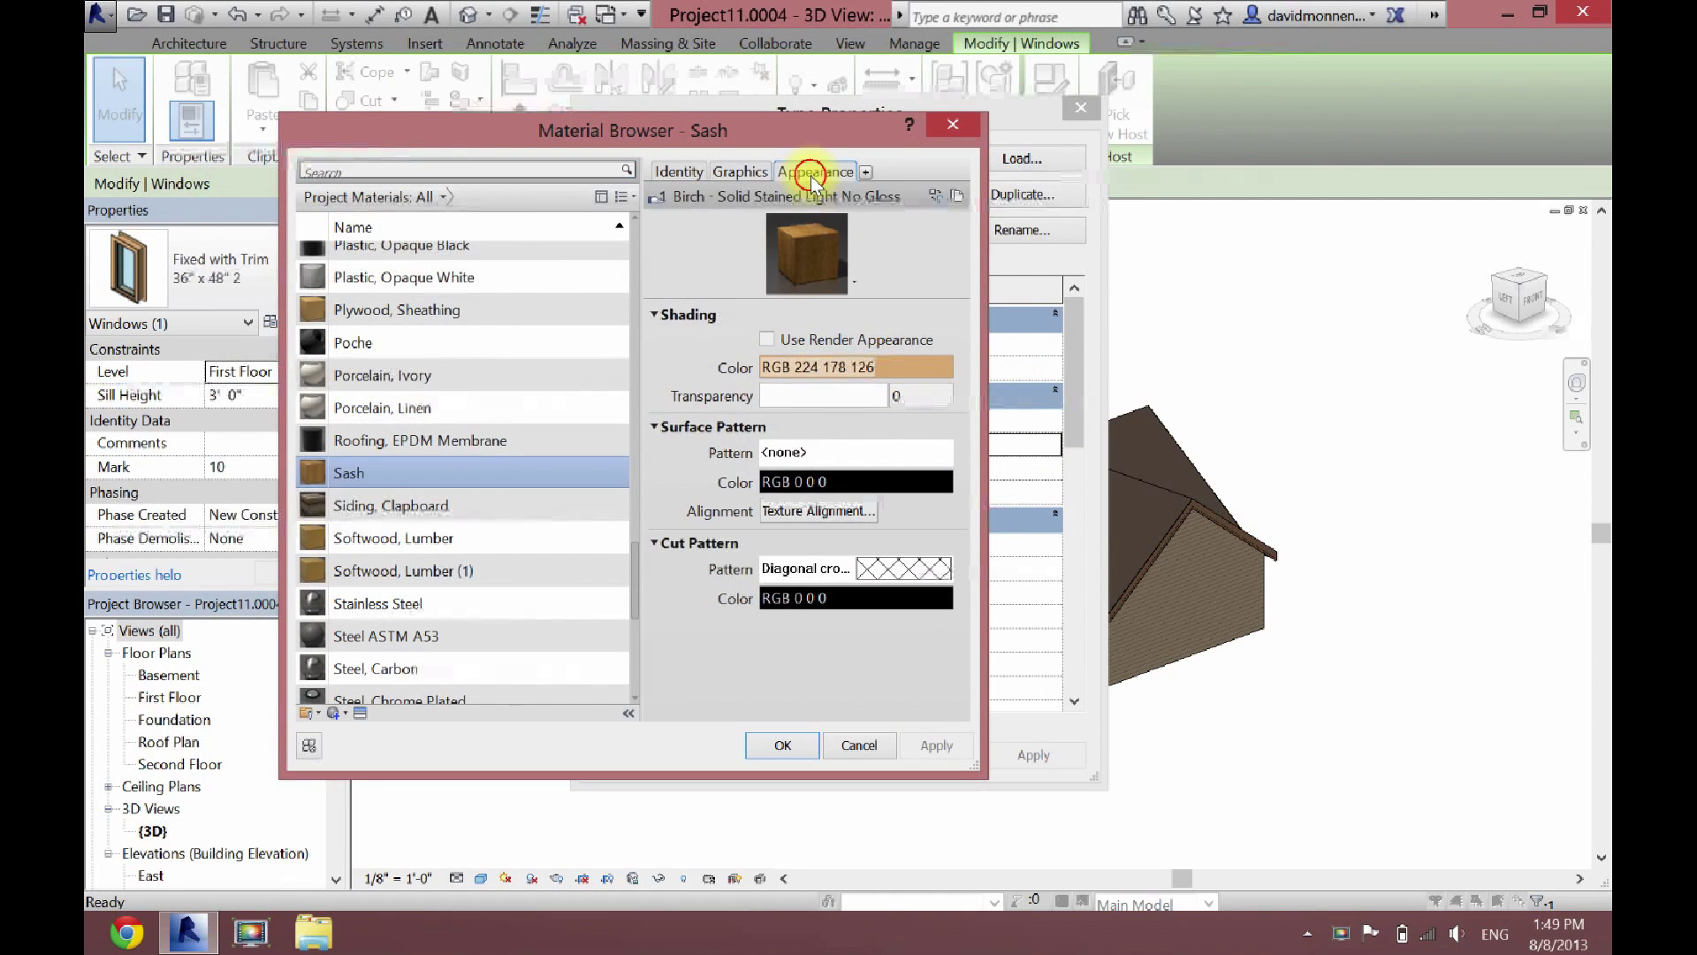
Step: Replace the Sash birch appearance with Walnut - Stained Light No Gloss from the Wood library
{"action": "left_click", "coordinate": [937, 196]}
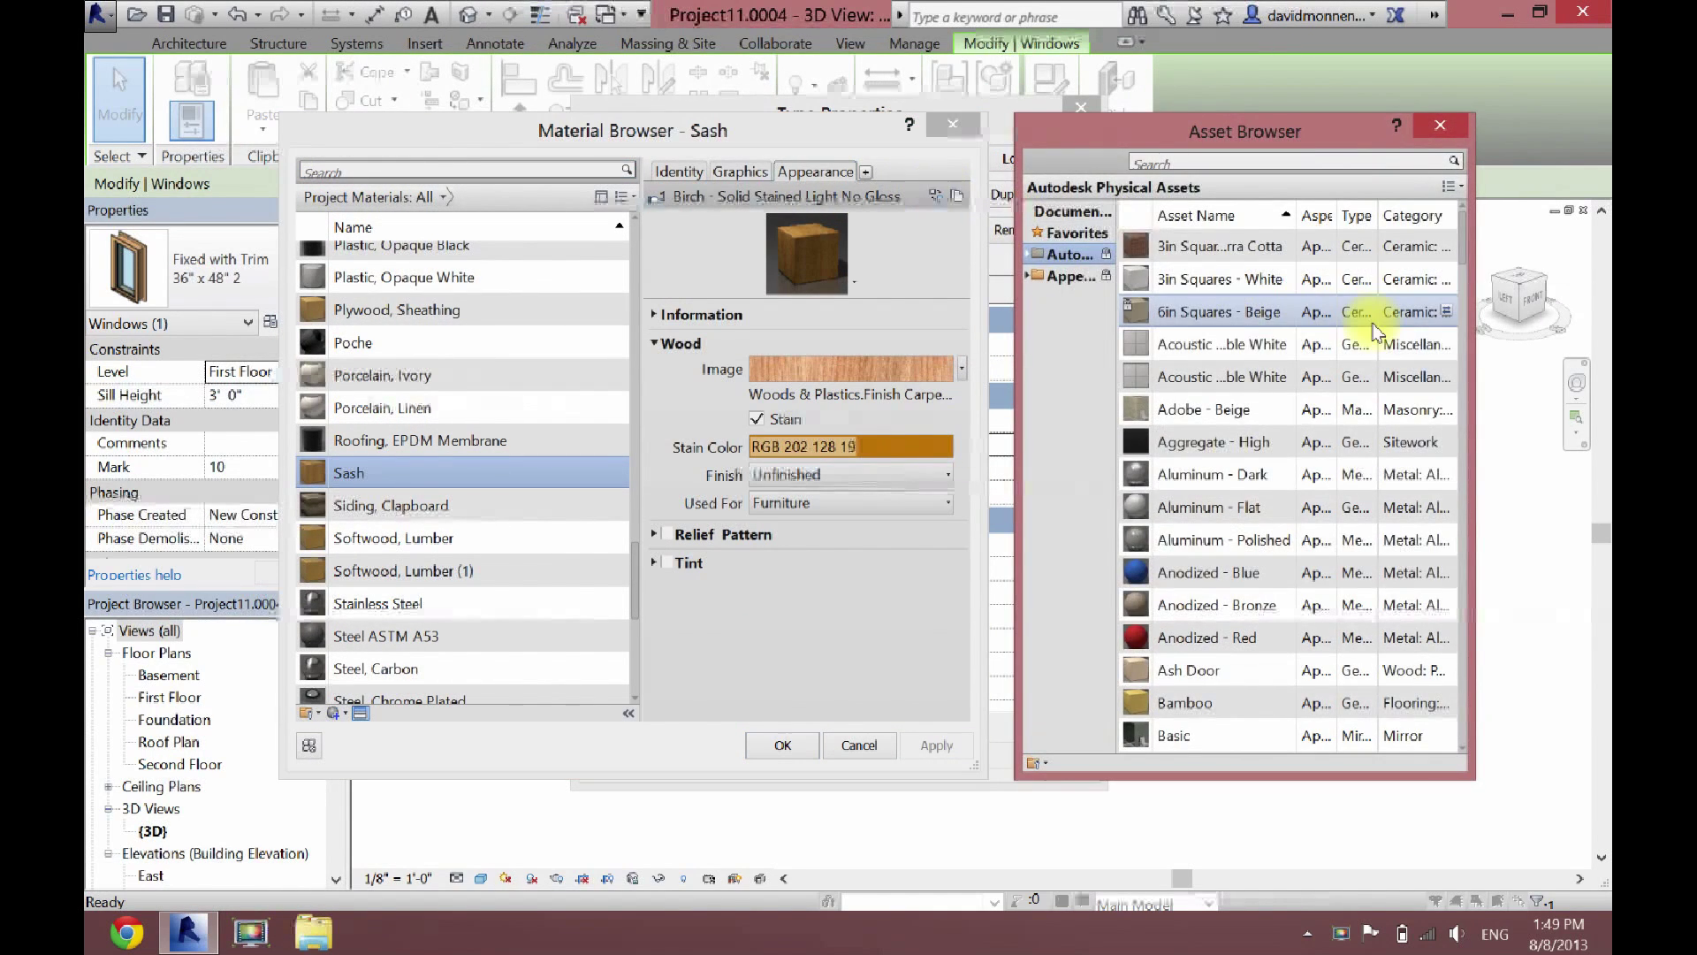
{"action": "left_click", "coordinate": [1030, 276]}
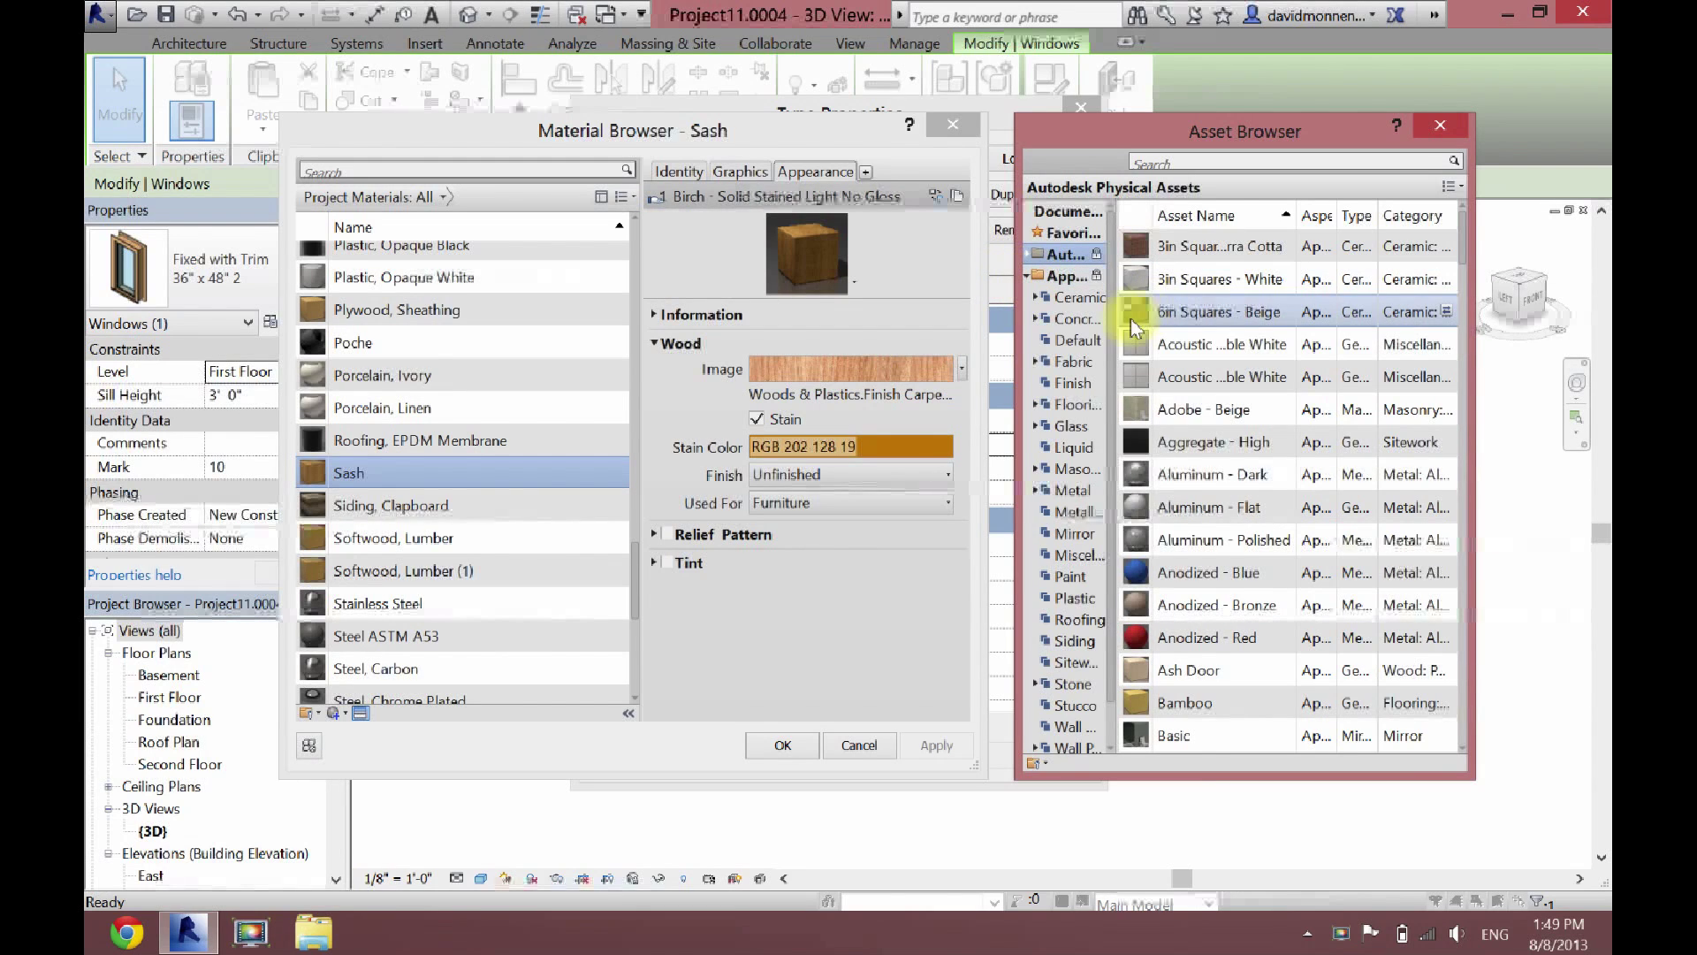
{"action": "scroll", "coordinate": [1110, 325], "scroll_direction": "down", "scroll_amount": 1}
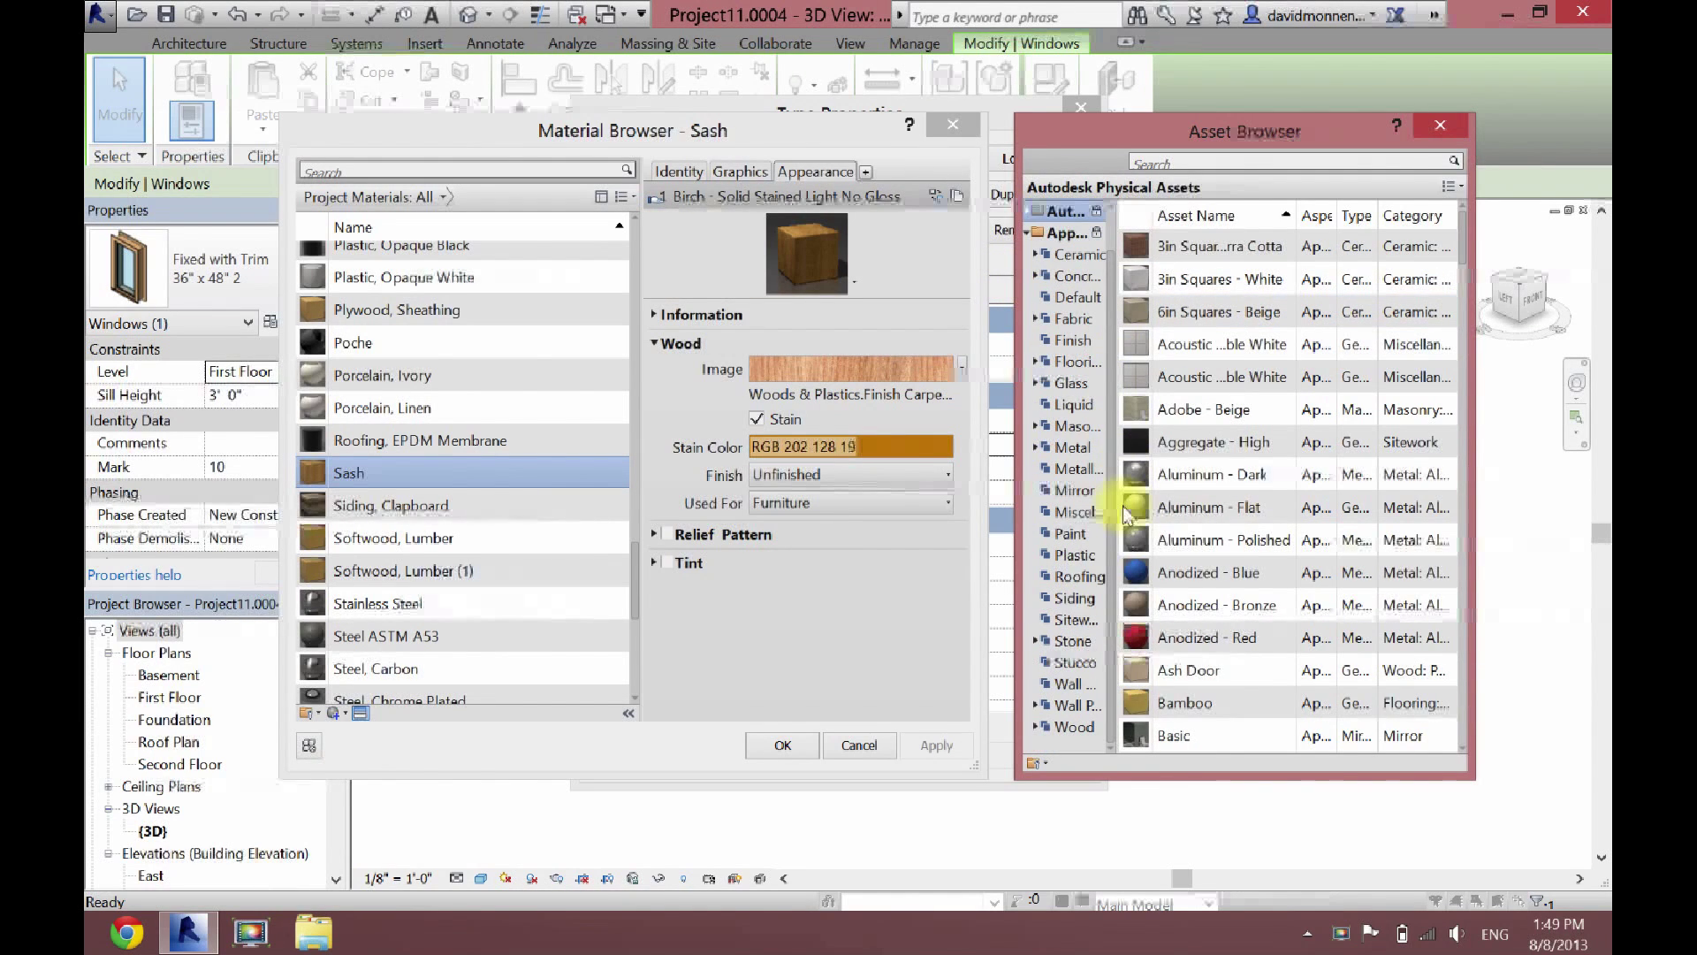
{"action": "left_click", "coordinate": [1071, 724]}
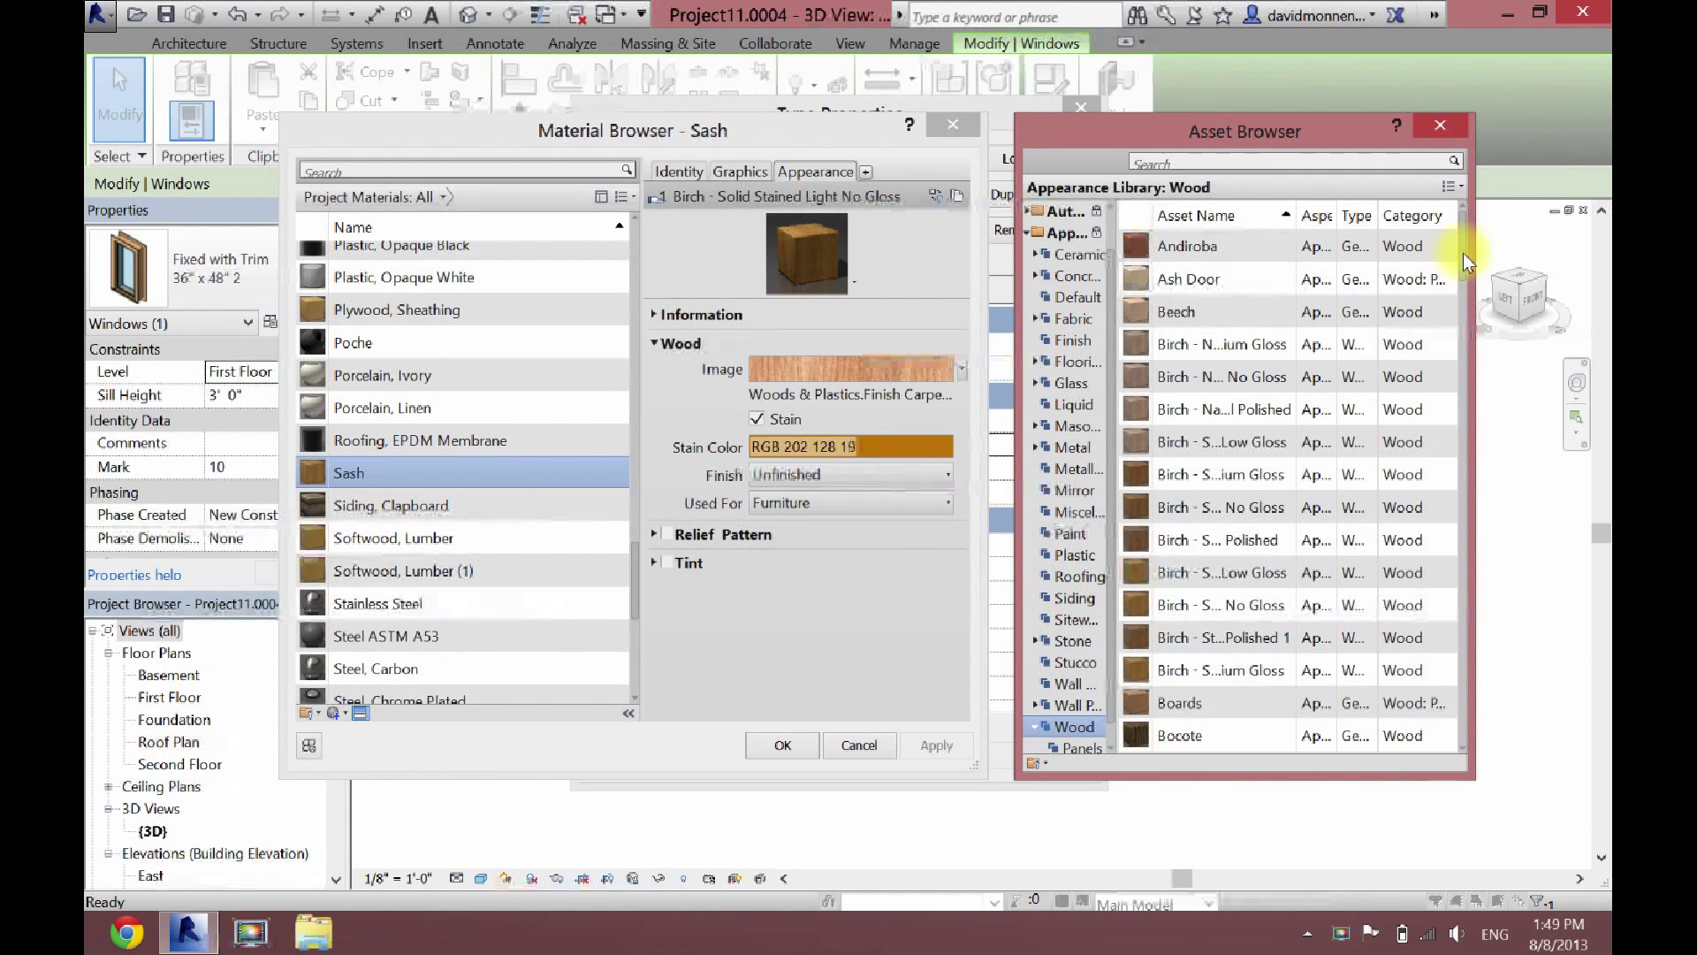
{"action": "left_click_drag", "start_coordinate": [1462, 253], "coordinate": [1432, 650]}
{"action": "left_click", "coordinate": [1159, 629]}
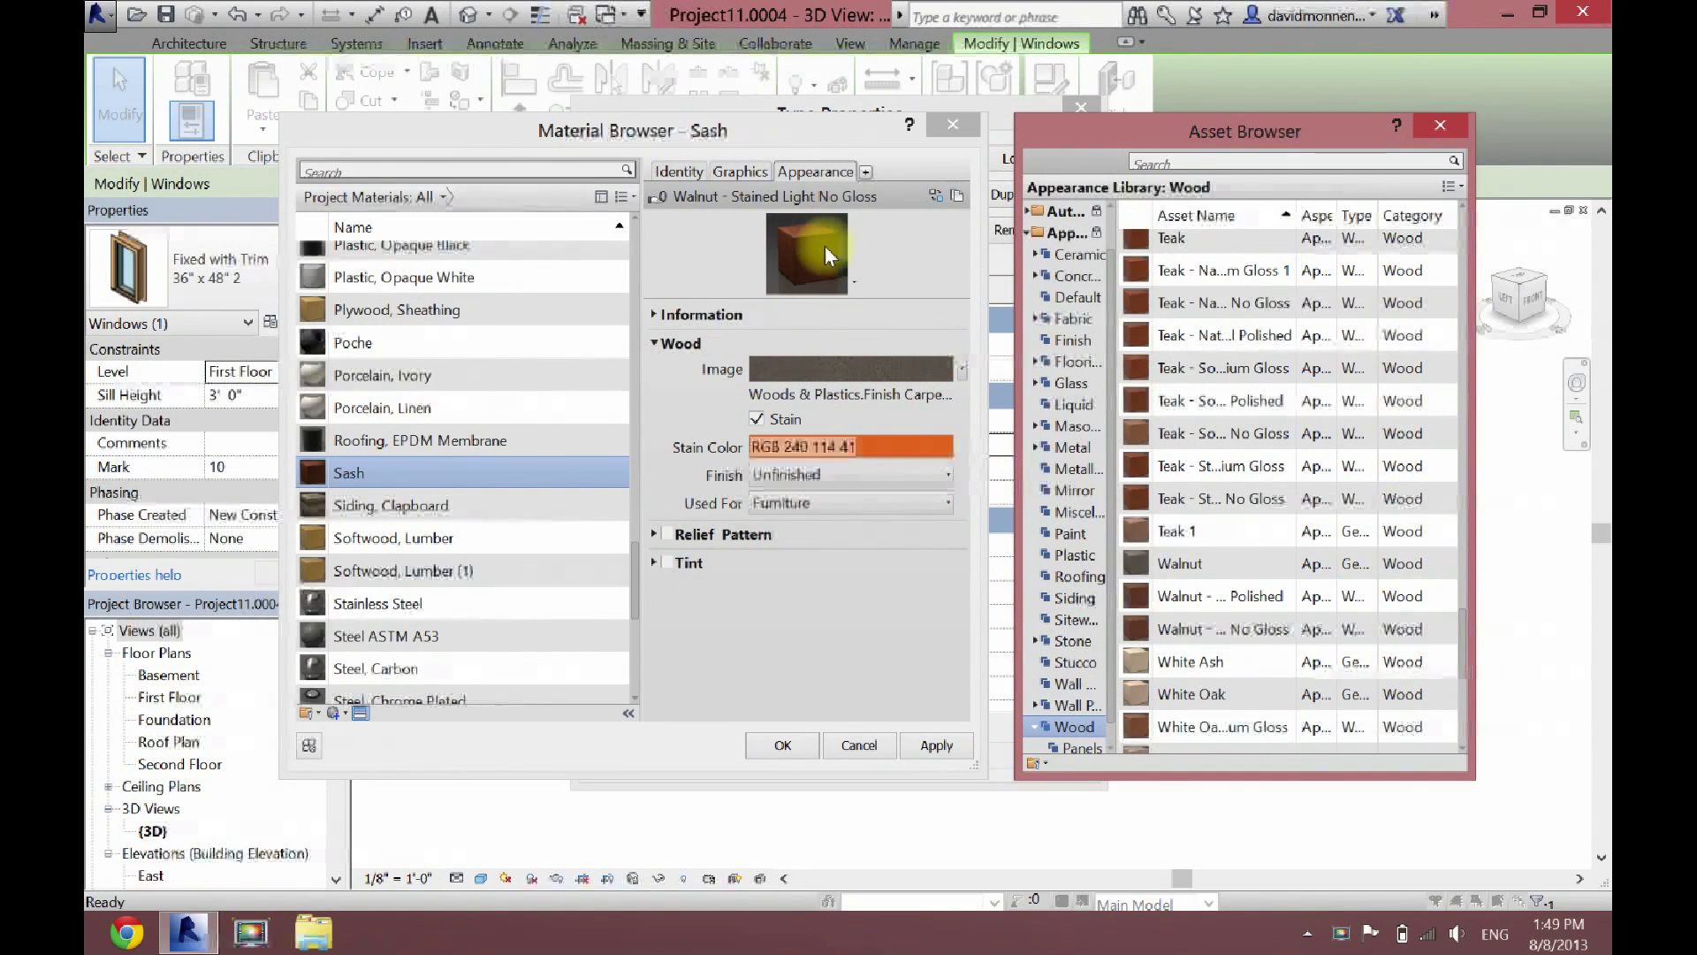
Step: Set the Sash walnut stain colour to a custom brown, RGB 114 90 75
{"action": "left_click", "coordinate": [810, 449]}
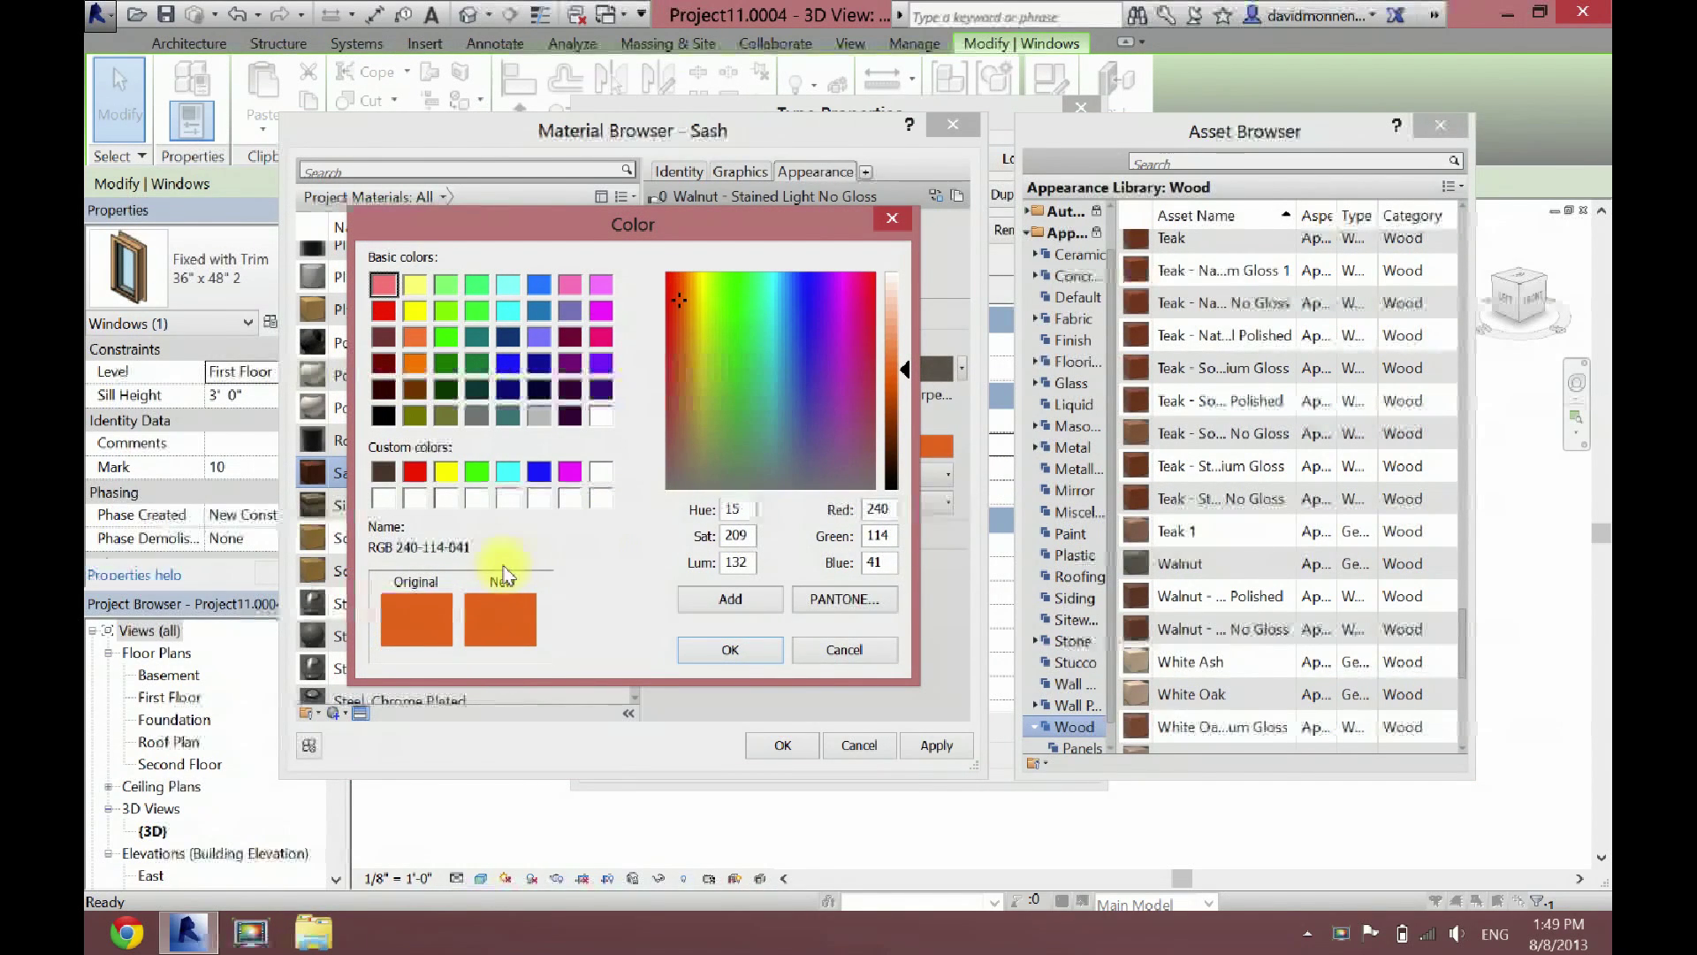
{"action": "left_click", "coordinate": [382, 475]}
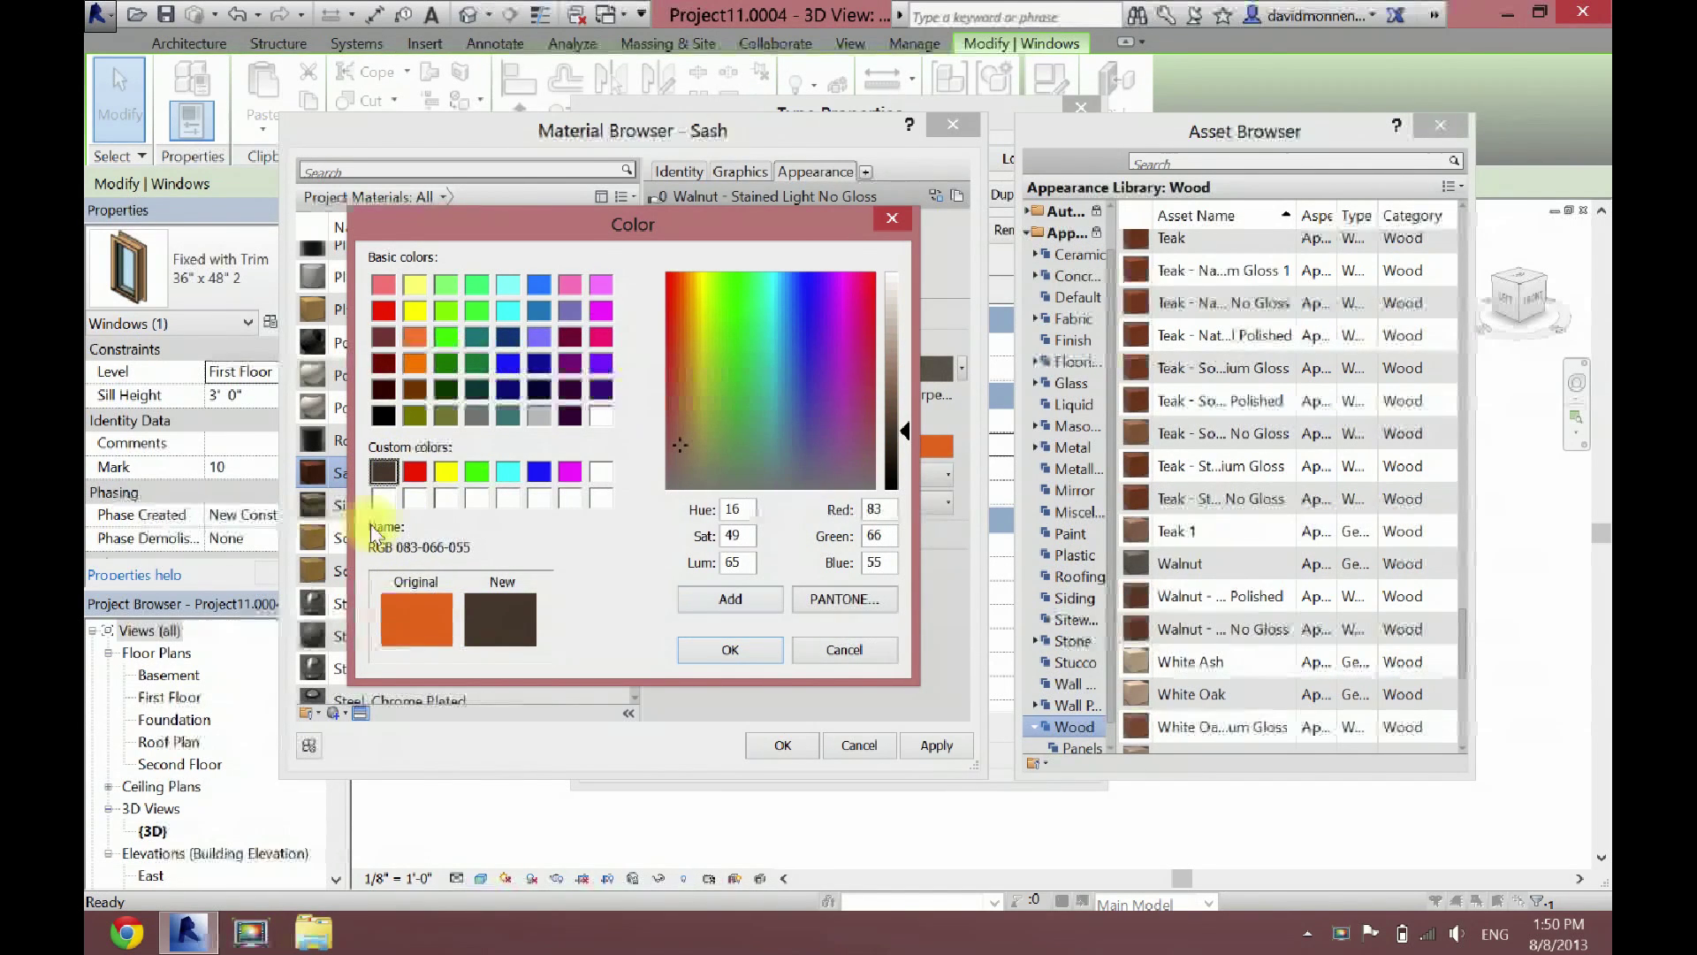
{"action": "left_click", "coordinate": [729, 601]}
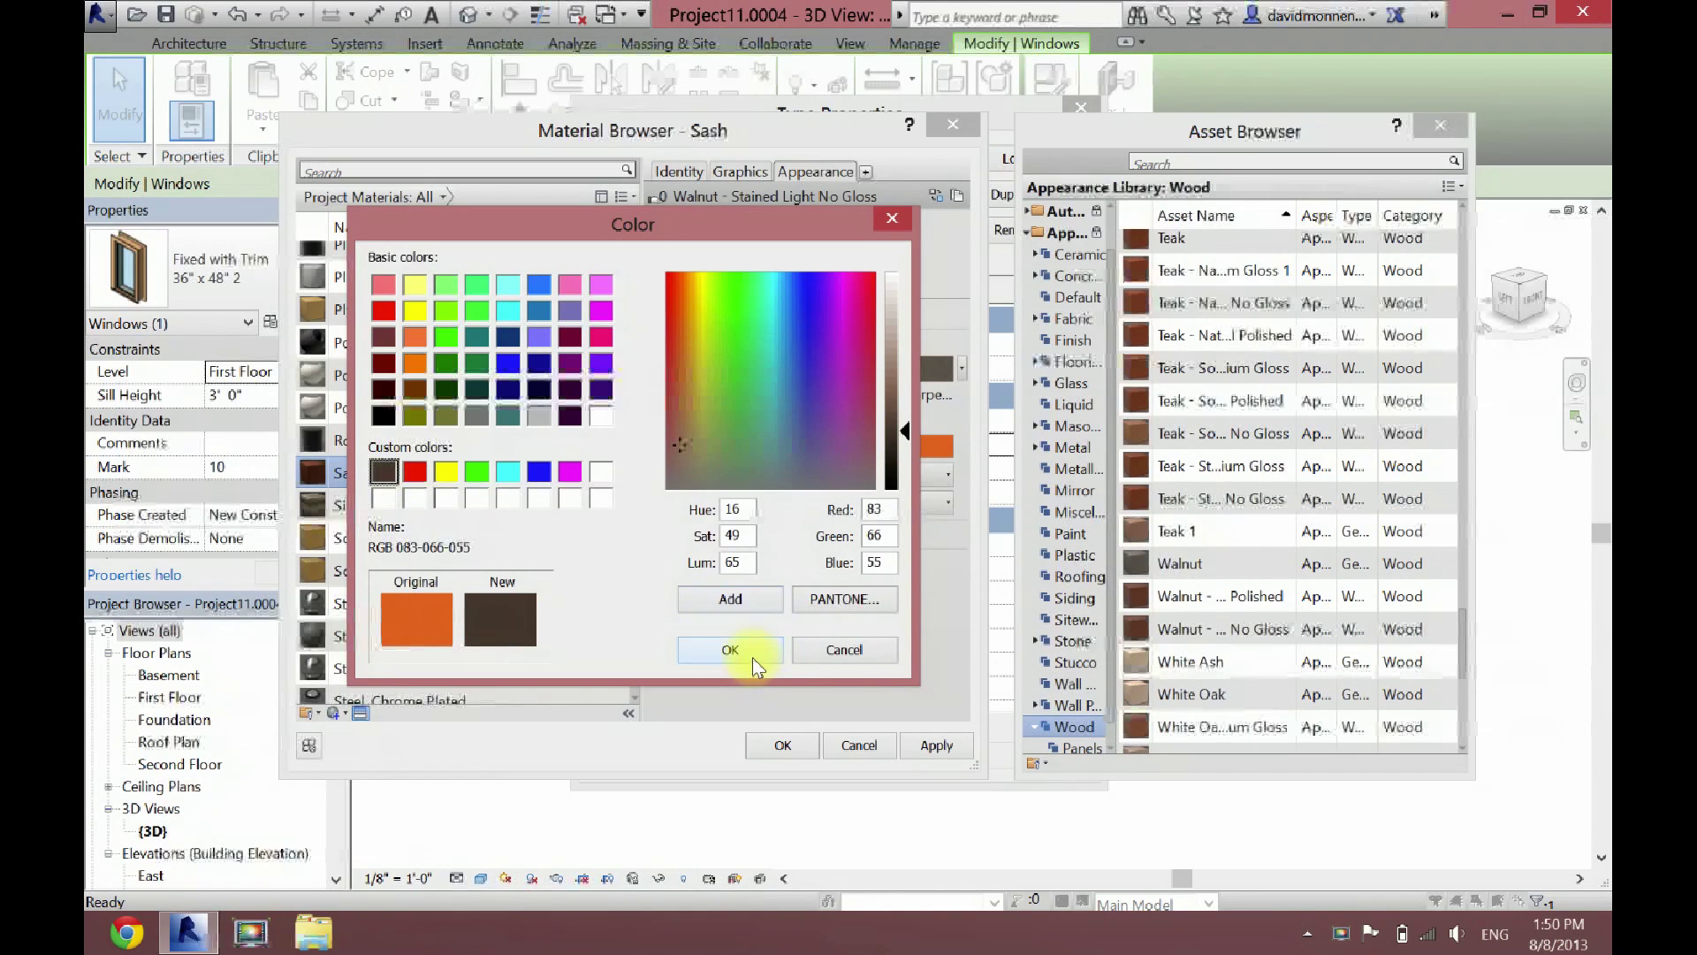
{"action": "left_click", "coordinate": [730, 650]}
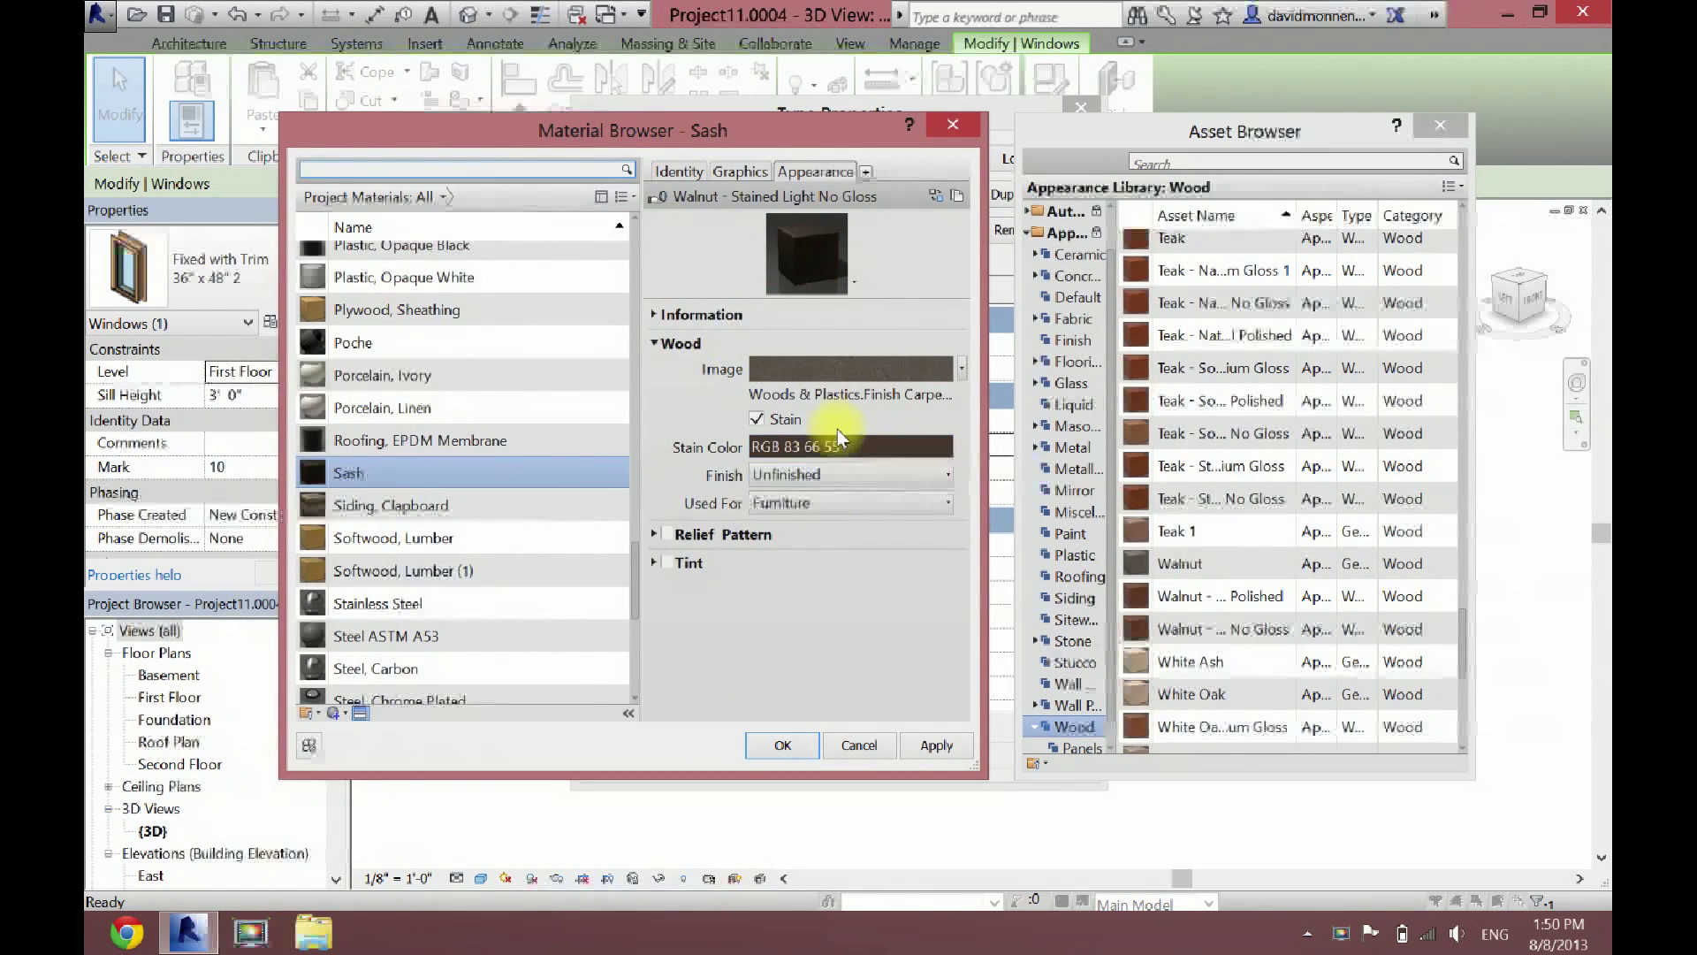
{"action": "left_click", "coordinate": [838, 444]}
{"action": "left_click_drag", "start_coordinate": [899, 432], "coordinate": [899, 409]}
{"action": "left_click", "coordinate": [745, 601]}
{"action": "left_click", "coordinate": [731, 648]}
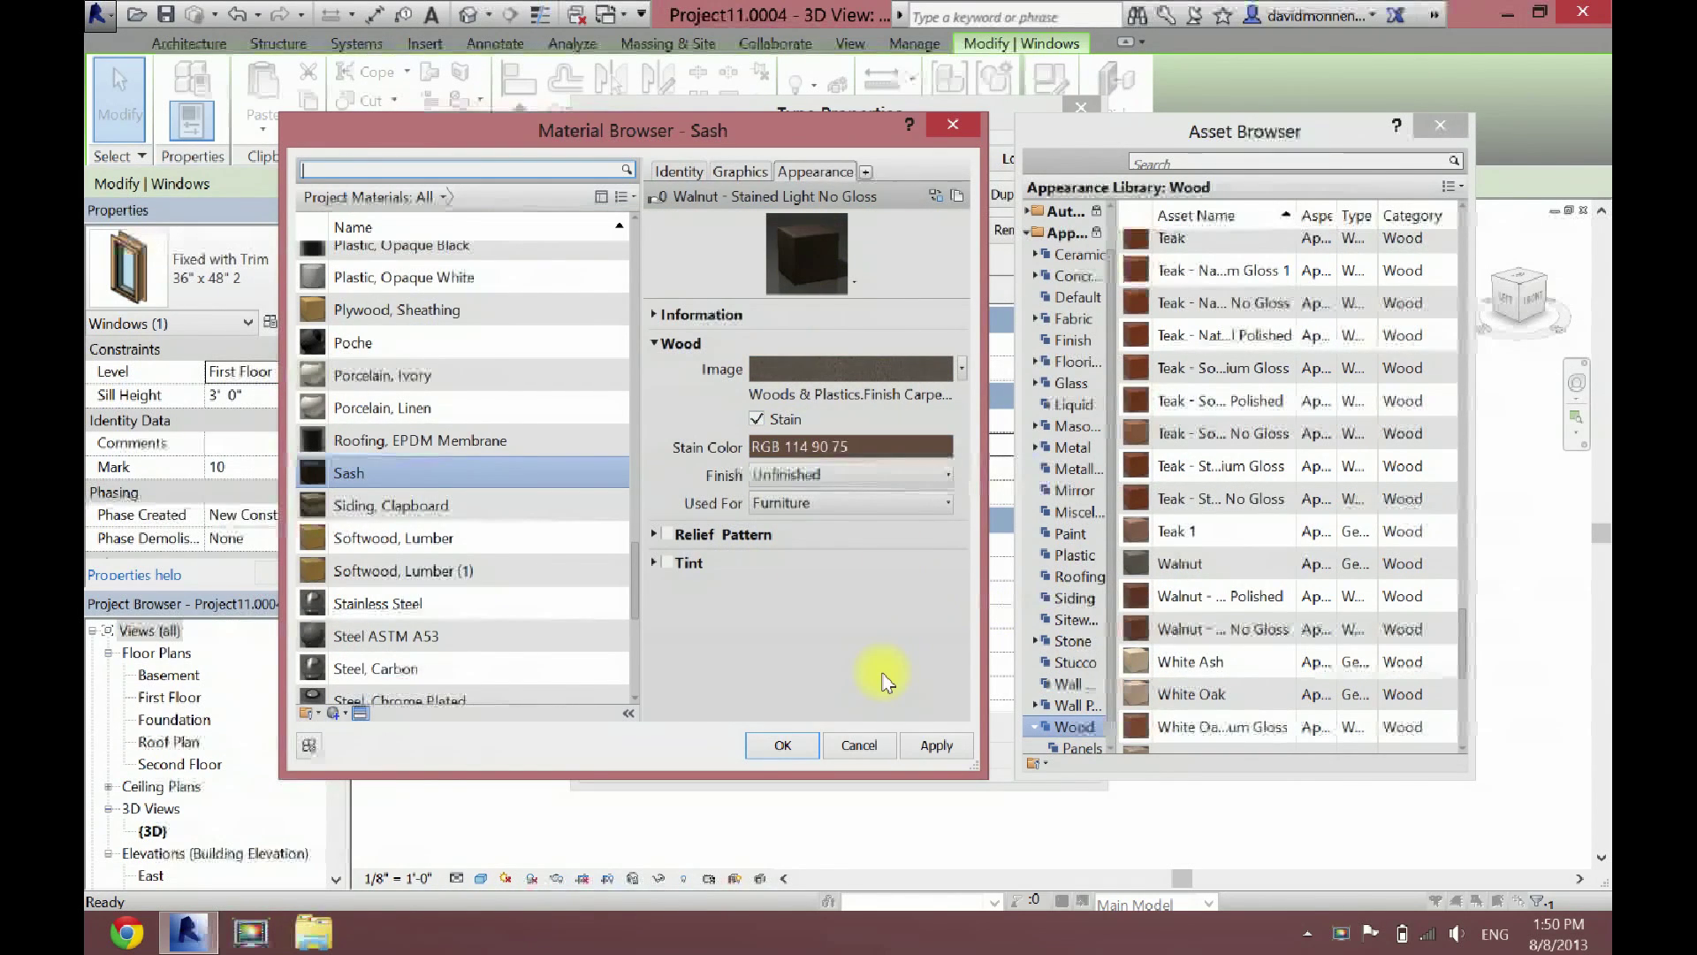
Step: Make the Sash shaded colour use the render appearance and accept the material changes
{"action": "left_click", "coordinate": [751, 176]}
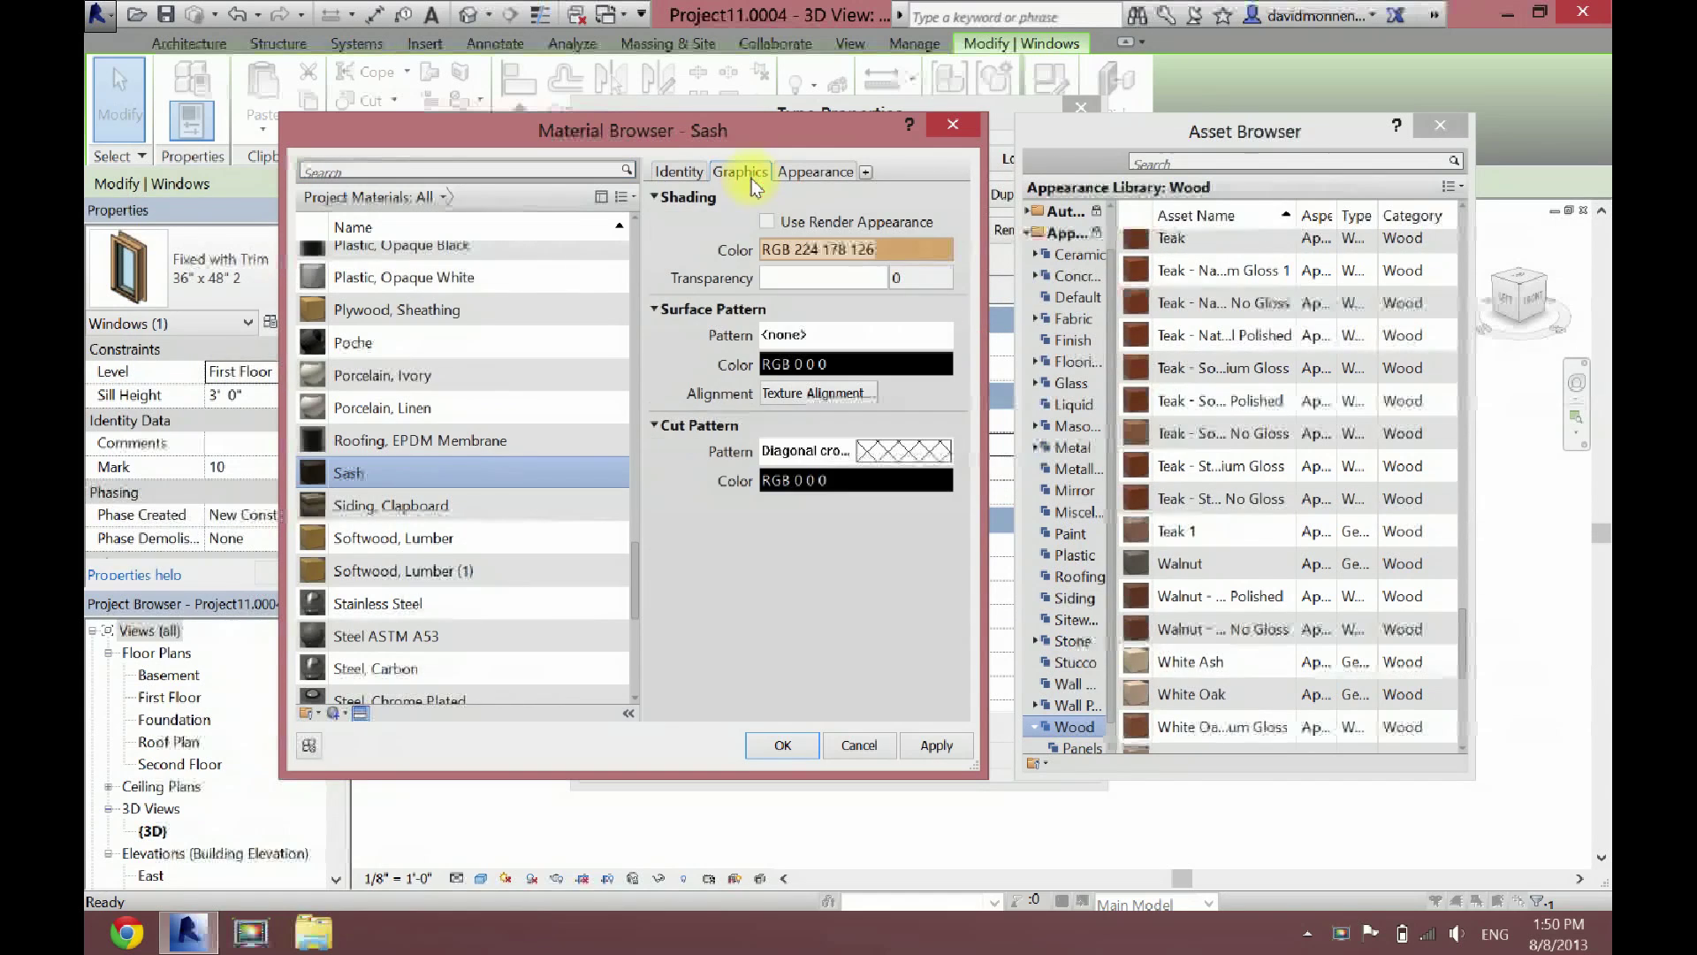
{"action": "left_click", "coordinate": [766, 222]}
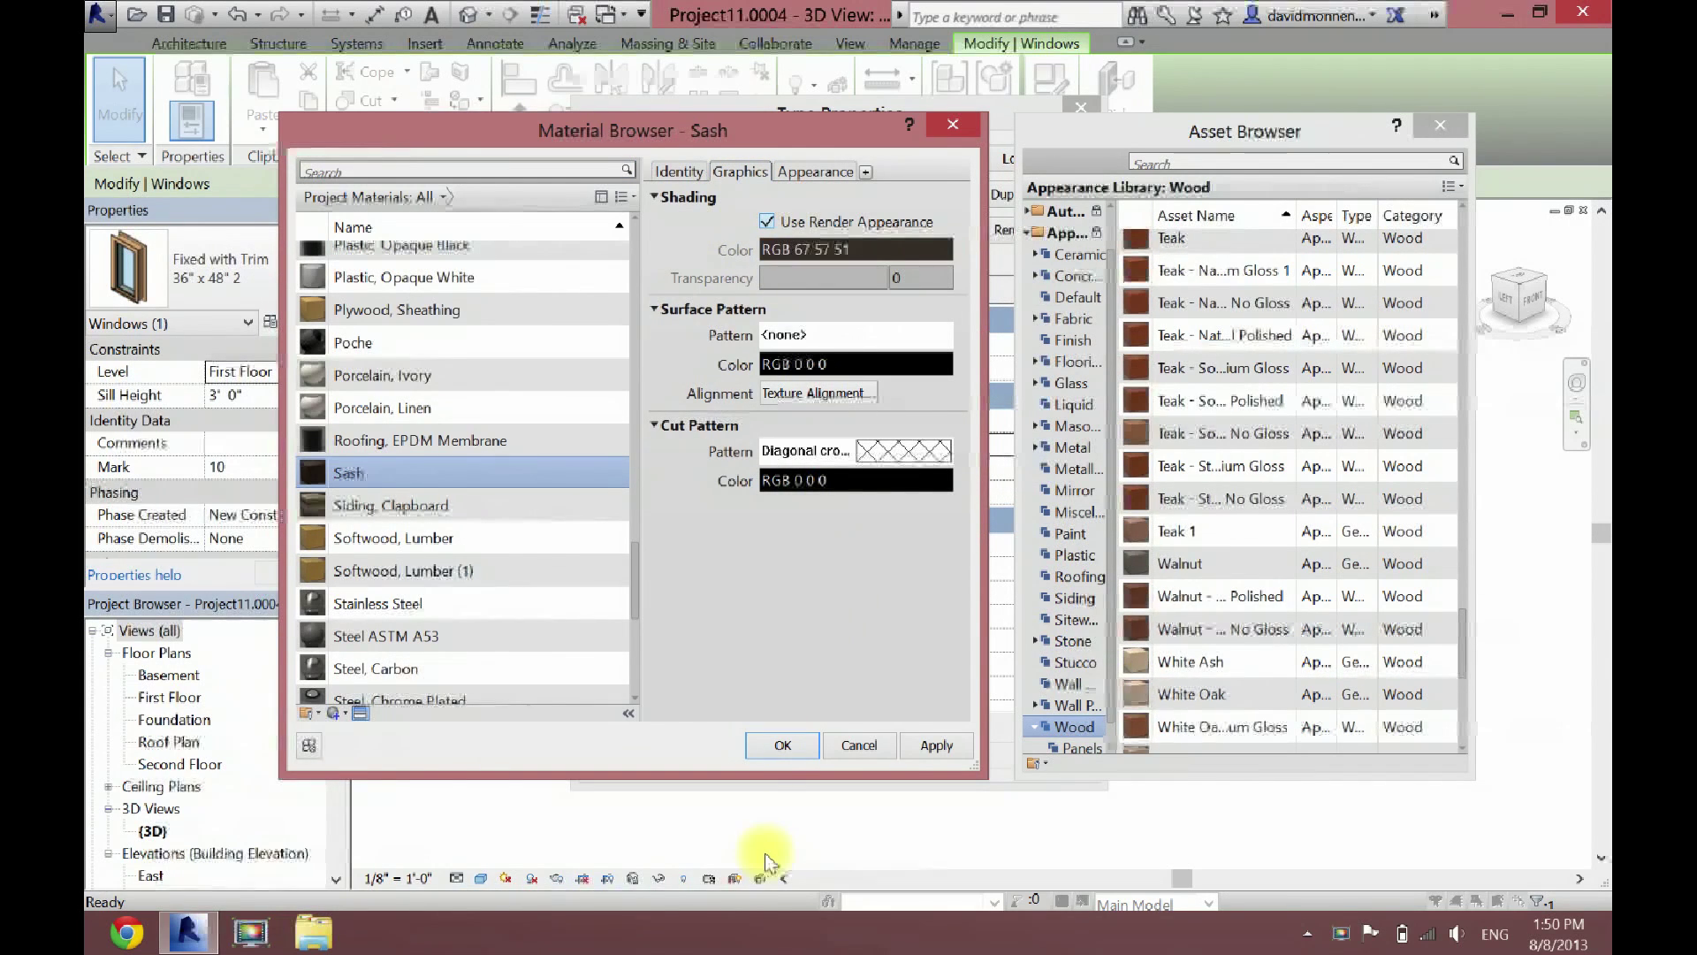
{"action": "left_click", "coordinate": [773, 747]}
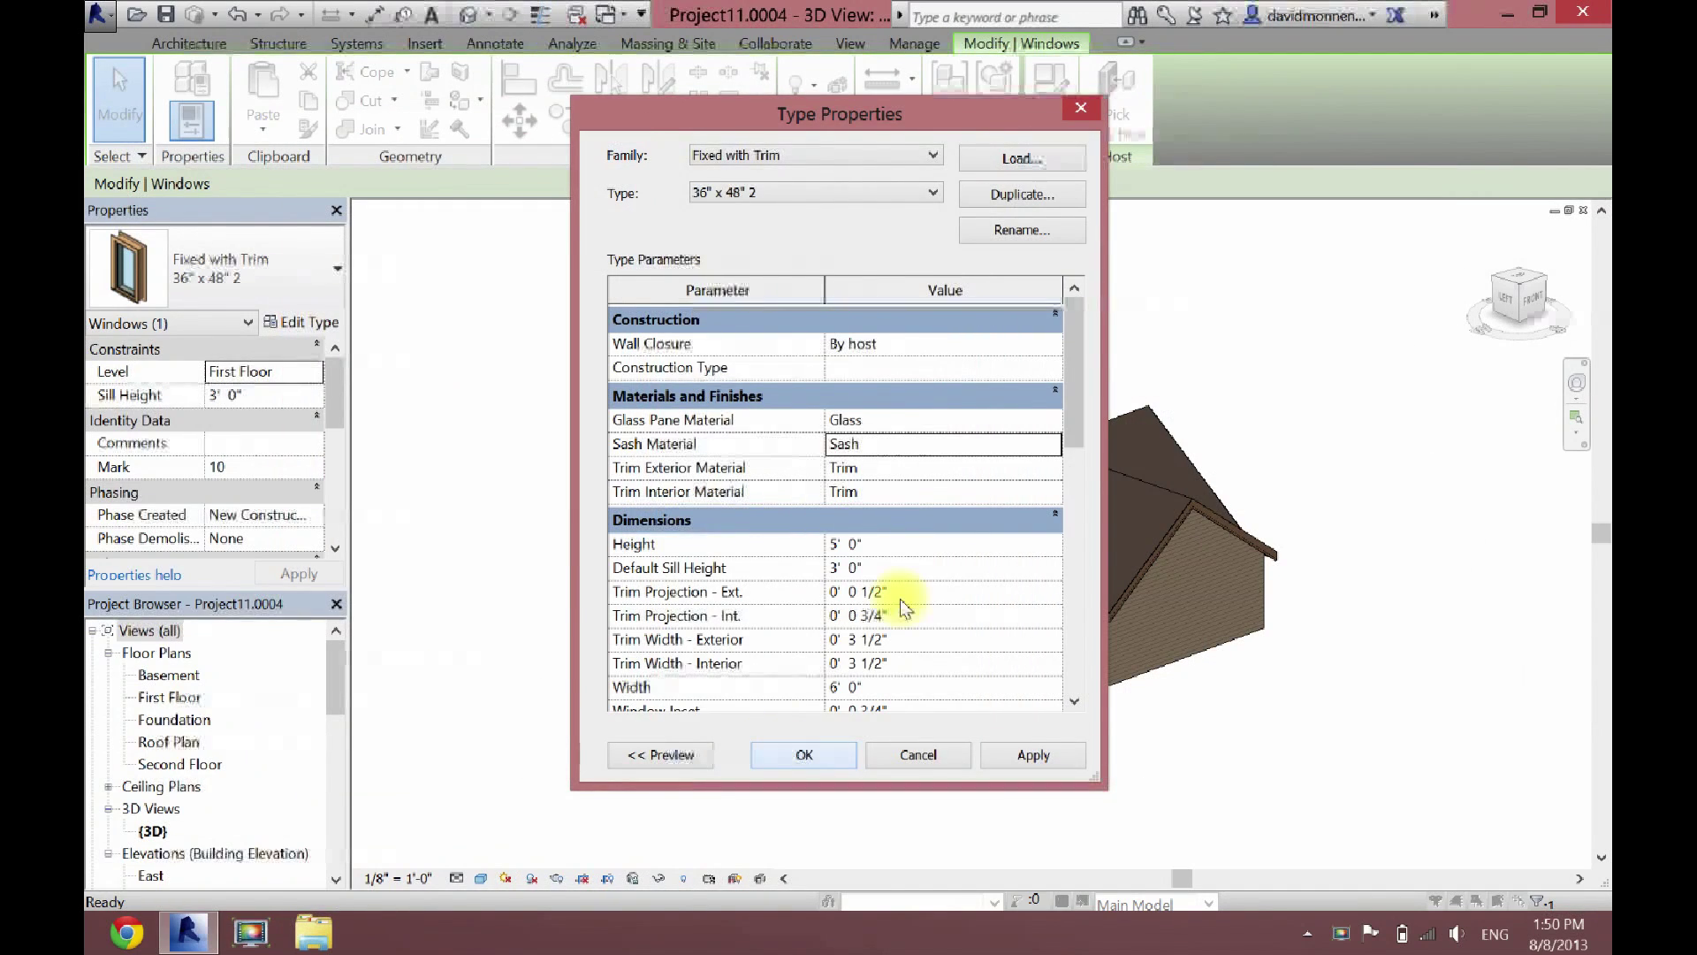
{"action": "left_click", "coordinate": [1047, 469]}
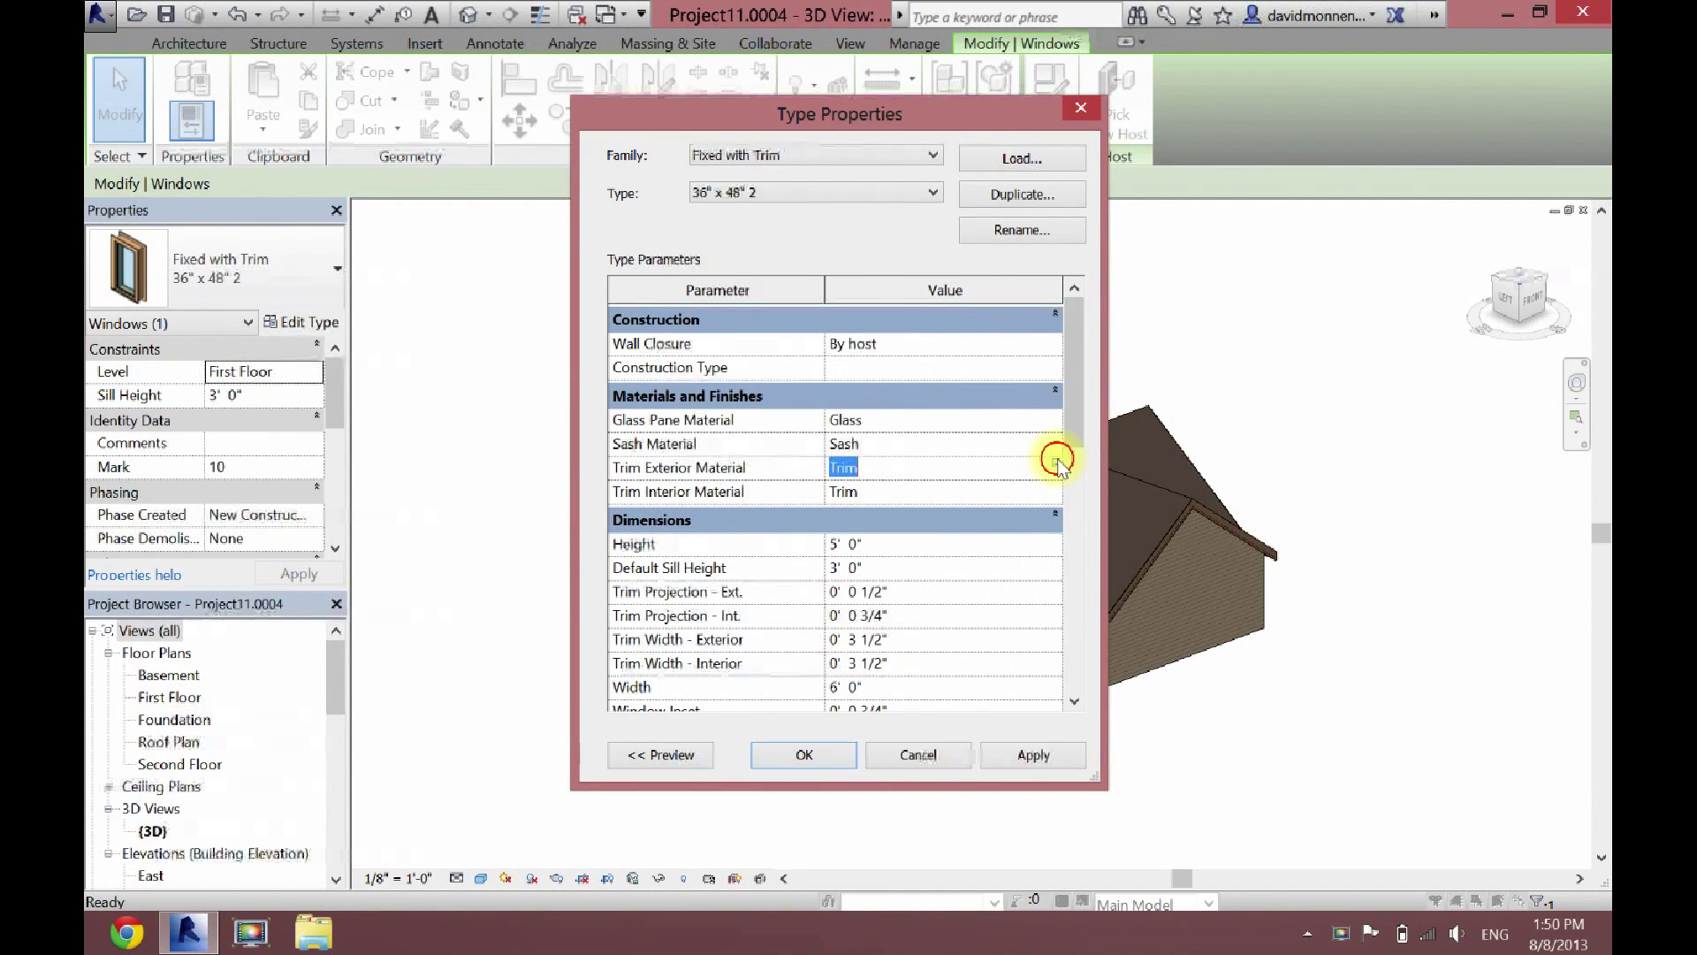
Step: Replace the Trim Exterior material's birch appearance with Walnut - Stained Light No Gloss
{"action": "left_click", "coordinate": [1057, 463]}
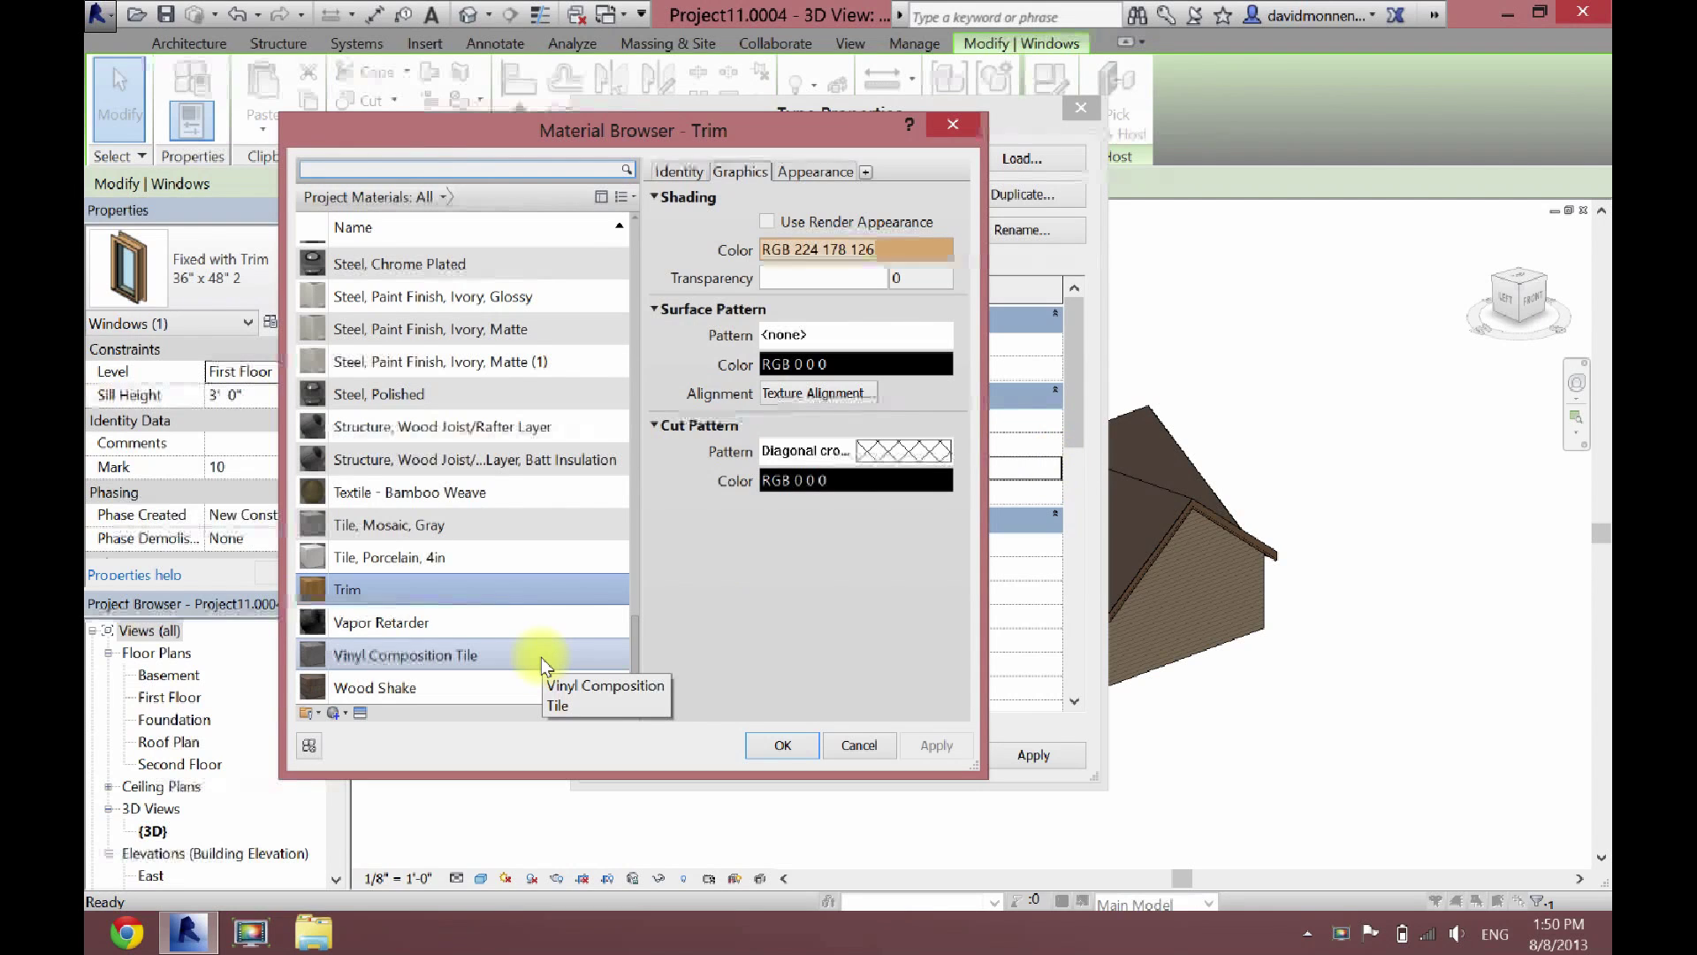
{"action": "right_click", "coordinate": [336, 590]}
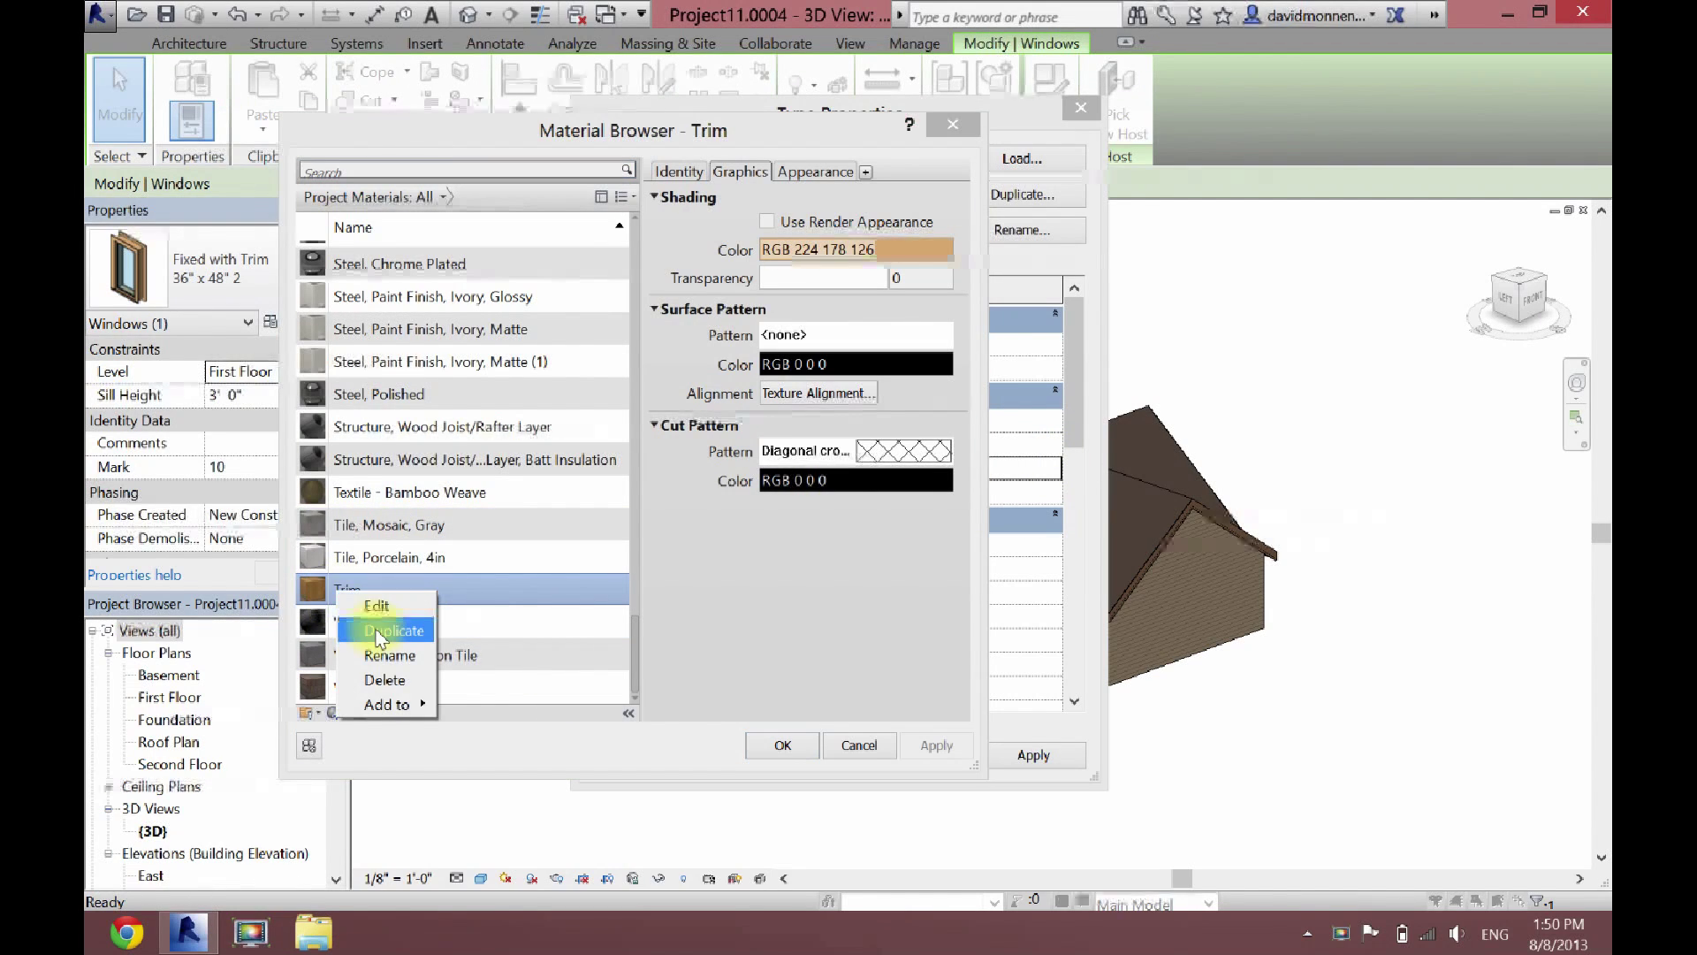
{"action": "left_click", "coordinate": [497, 585]}
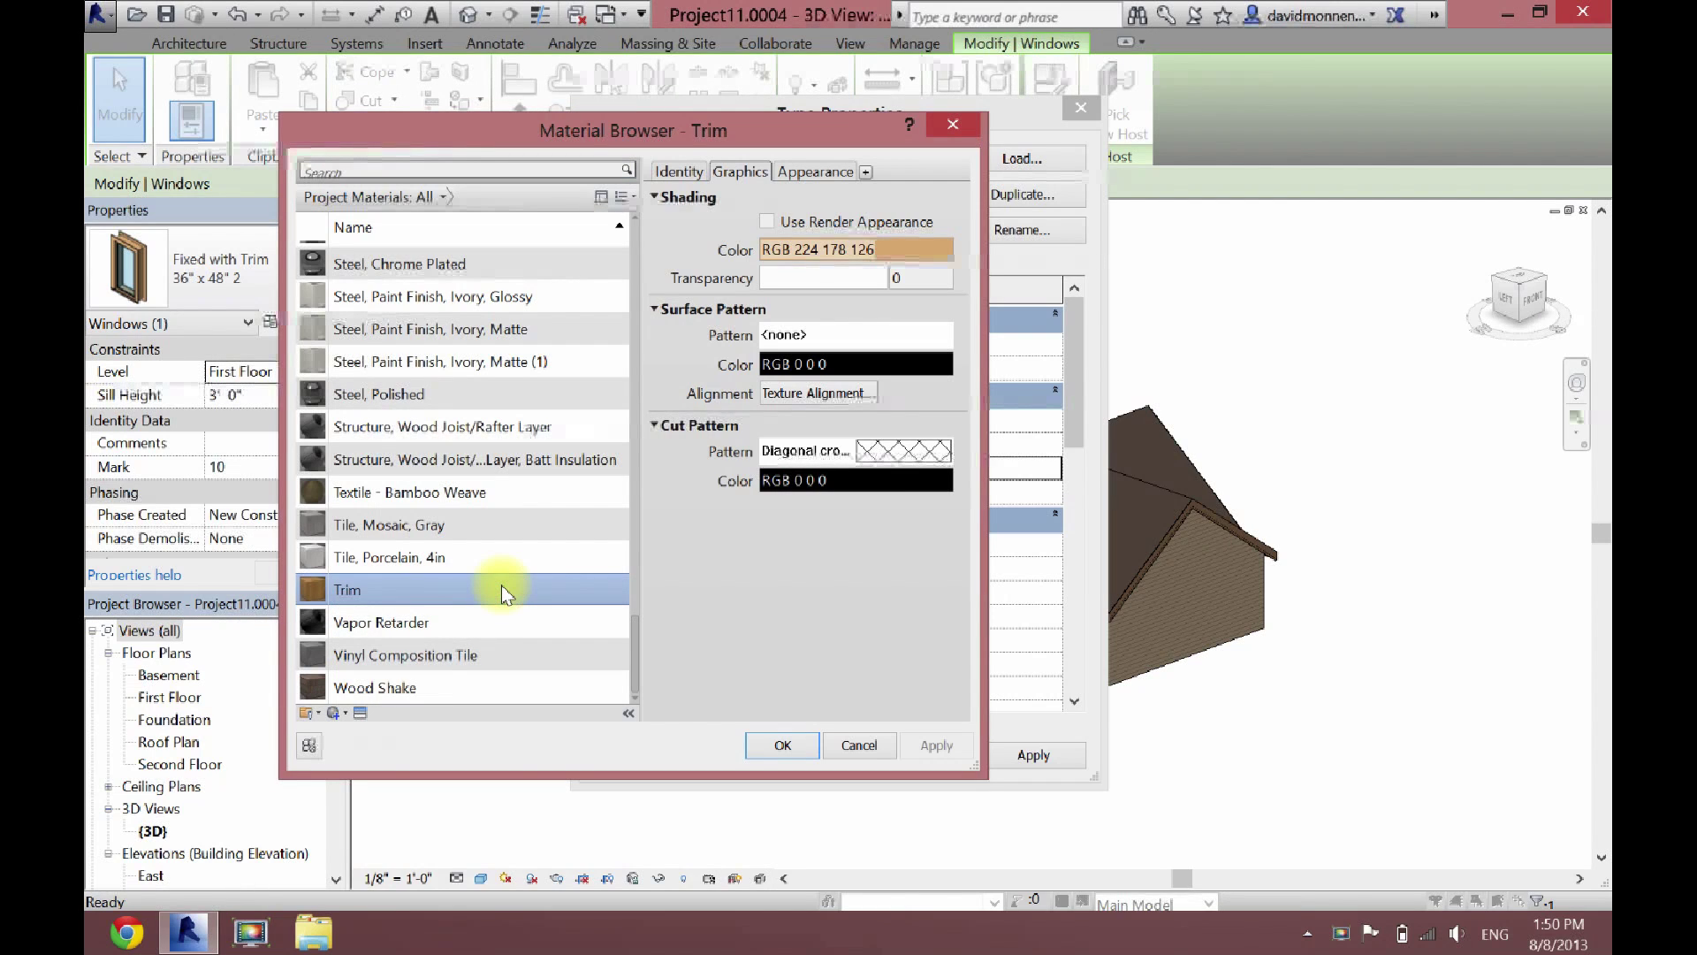
{"action": "left_click", "coordinate": [823, 172]}
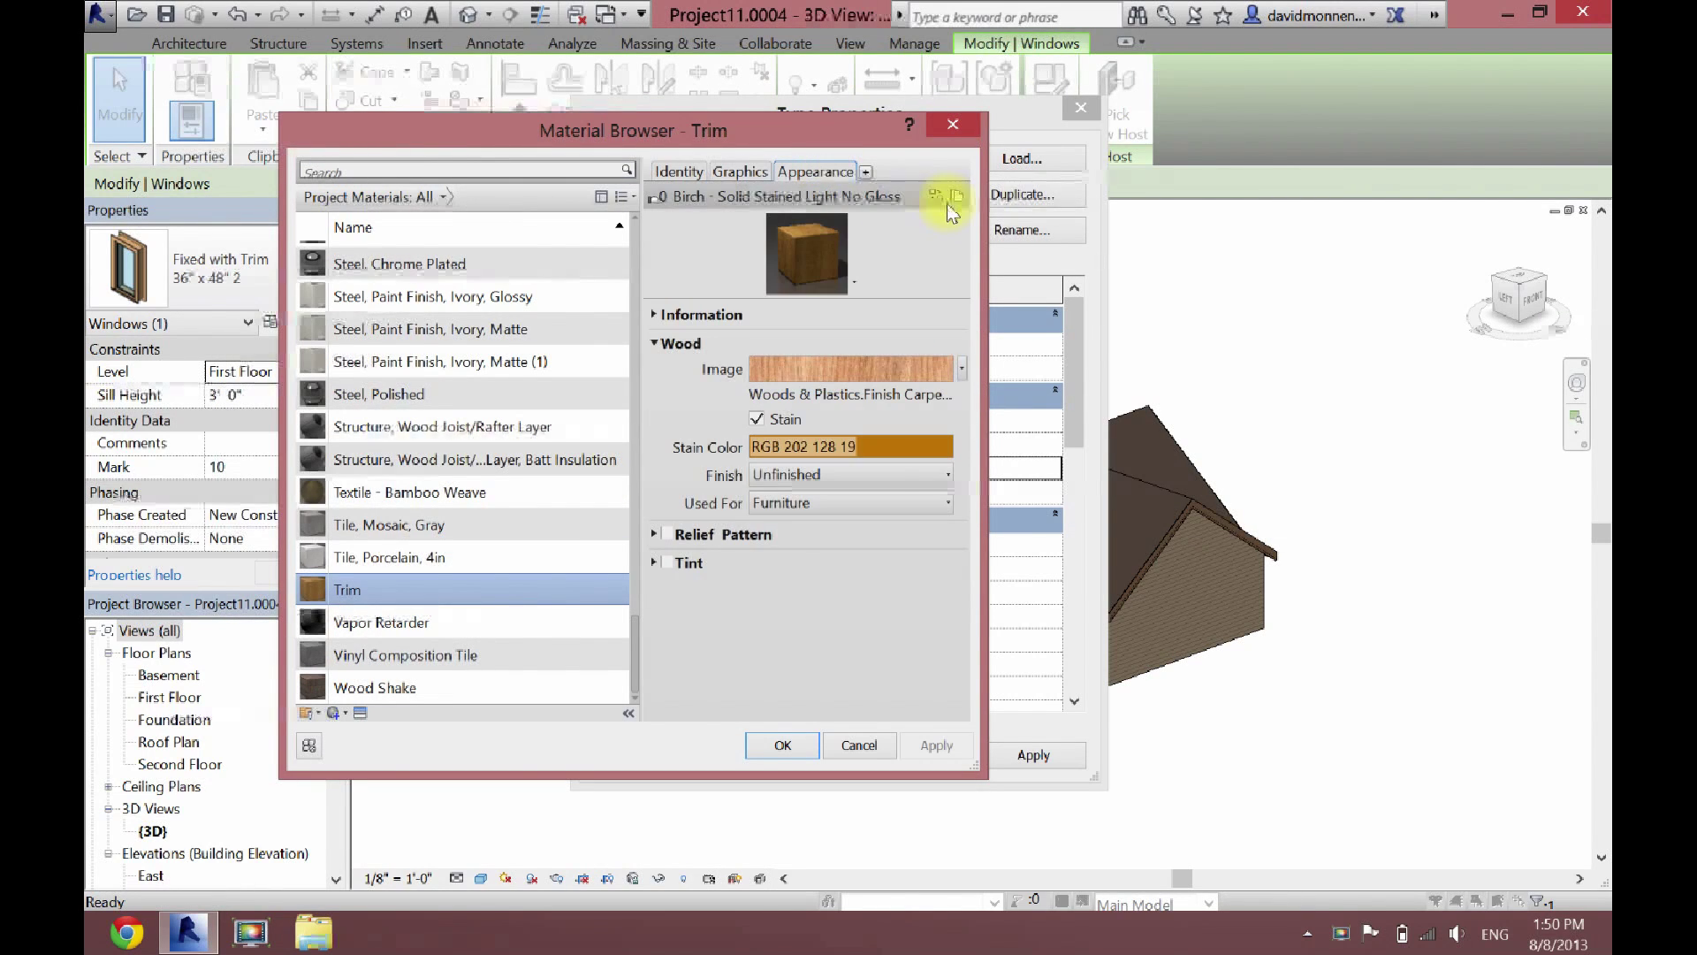
{"action": "left_click", "coordinate": [935, 196]}
{"action": "left_click", "coordinate": [1028, 275]}
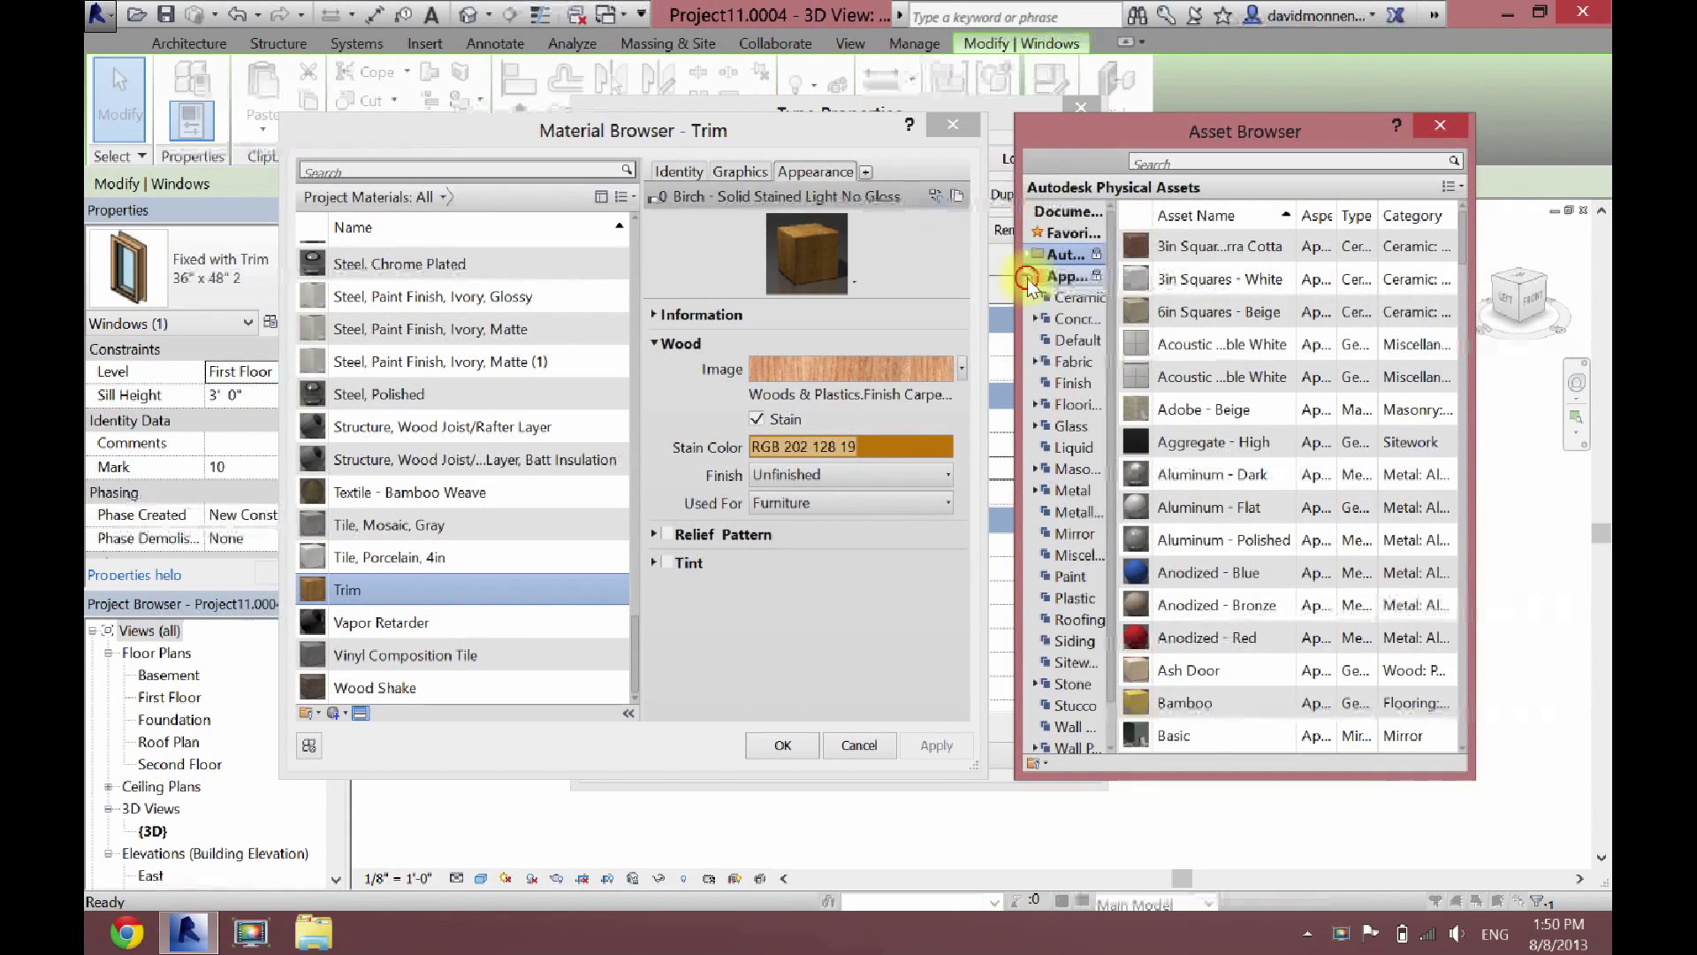
{"action": "scroll", "coordinate": [1073, 734], "scroll_direction": "down", "scroll_amount": 2}
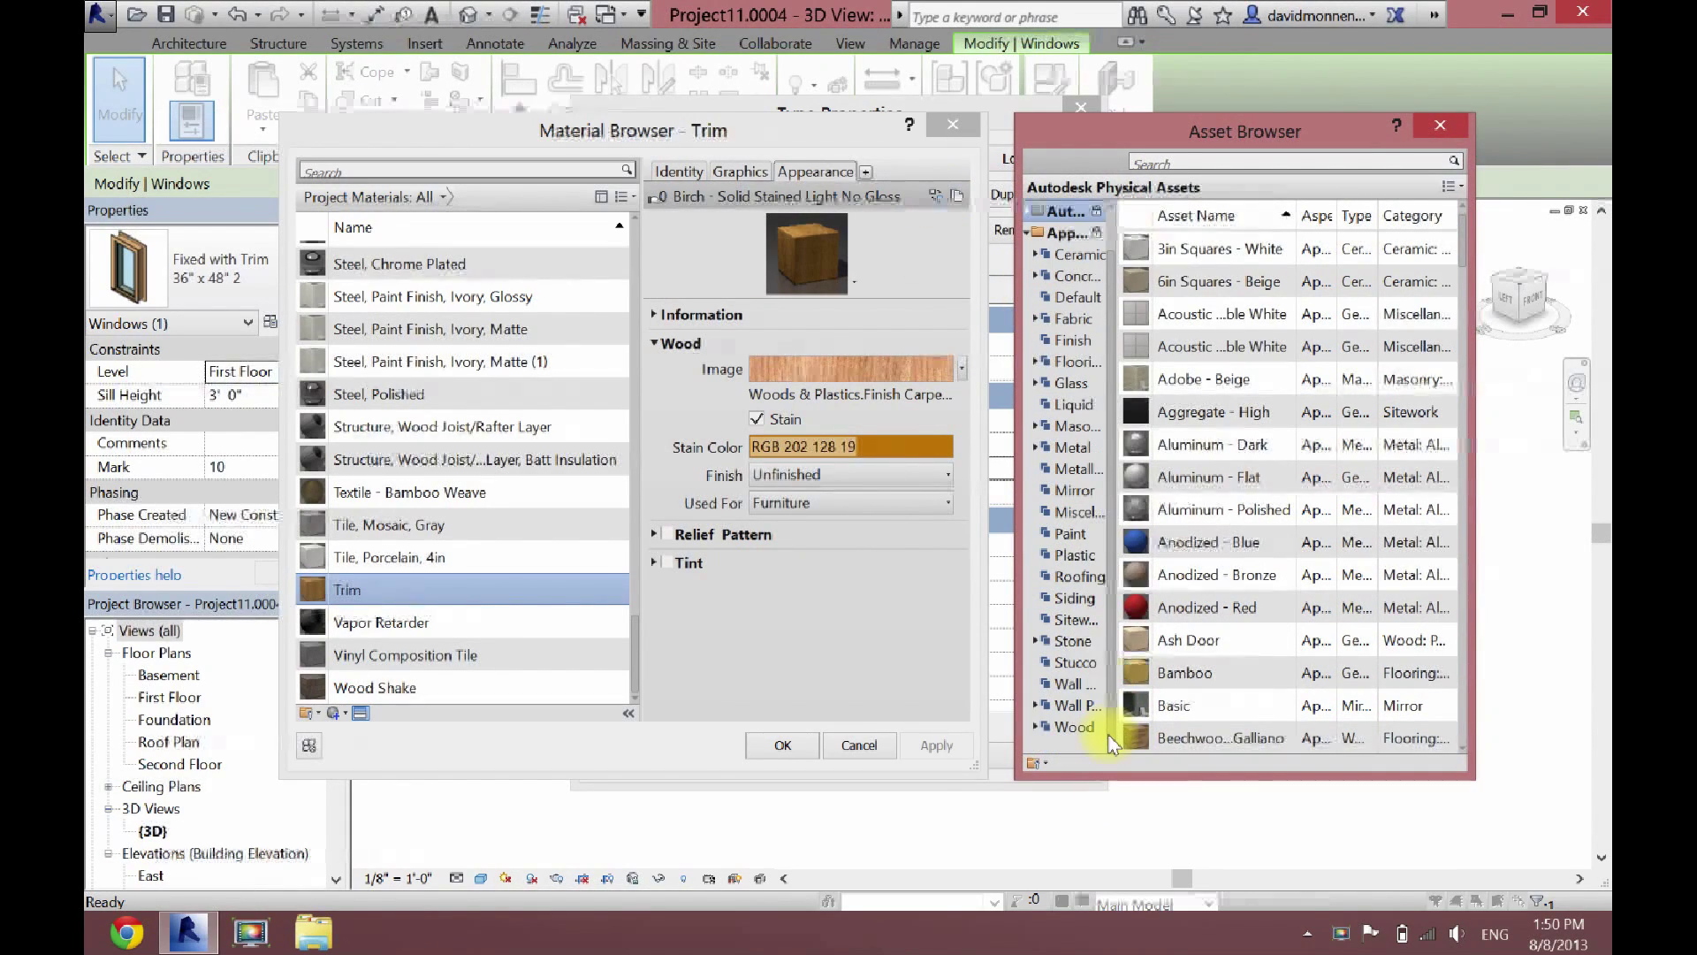
{"action": "double_click", "coordinate": [1077, 728]}
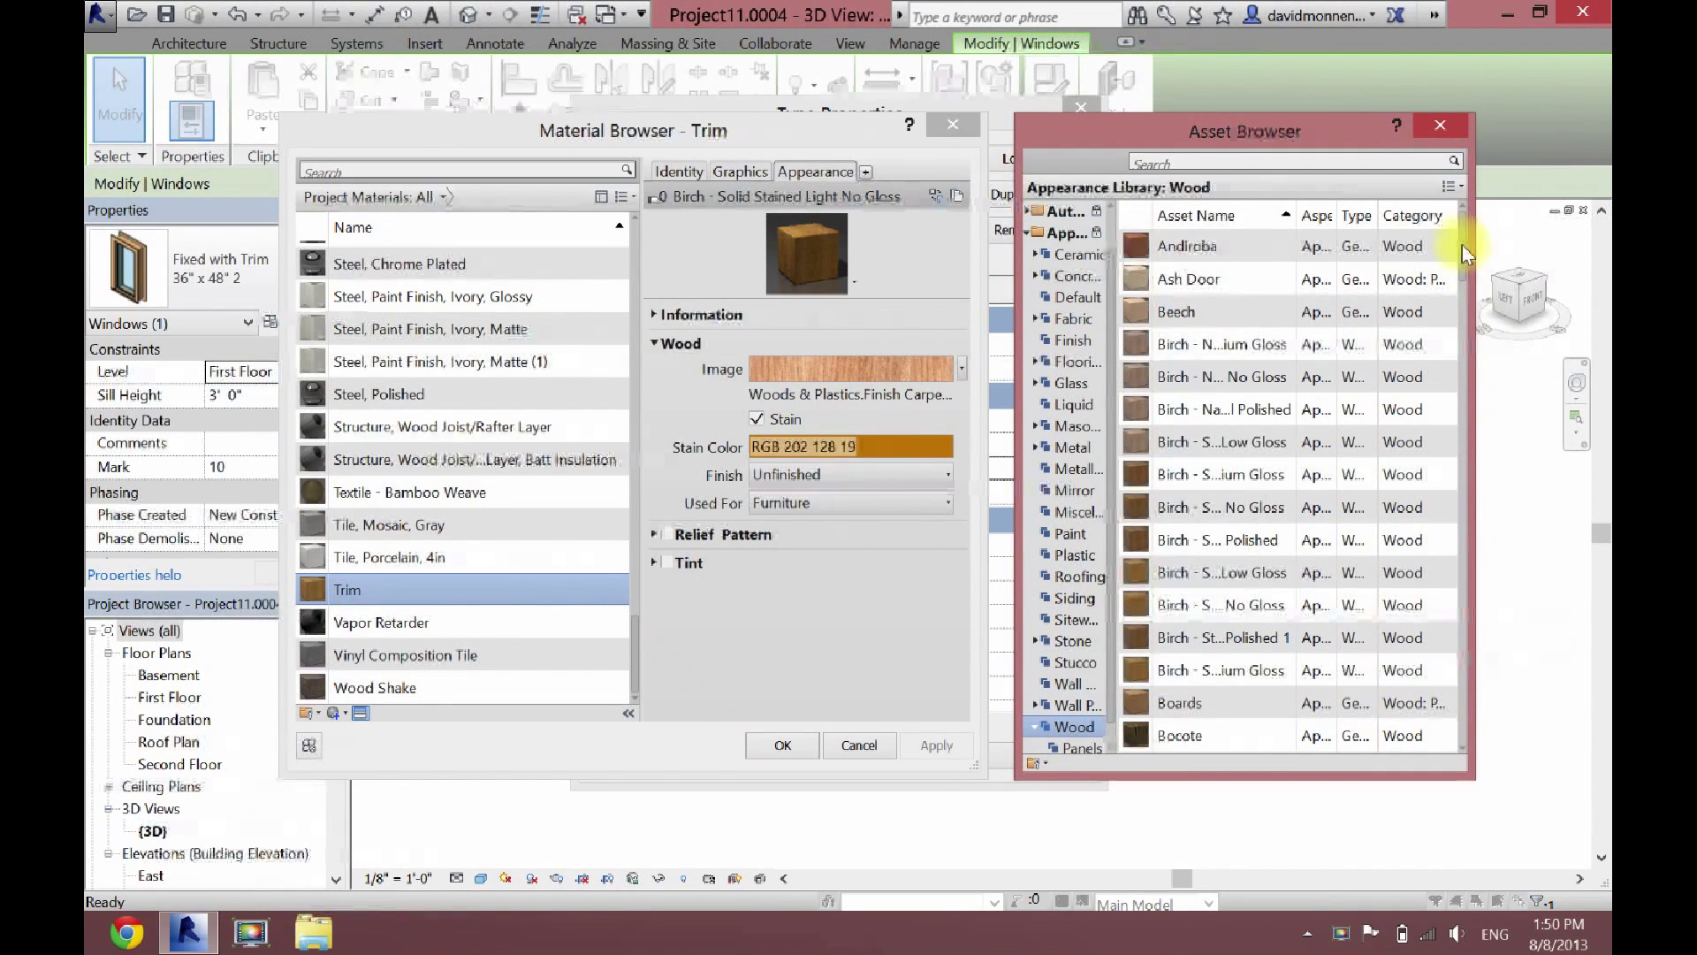
{"action": "left_click_drag", "start_coordinate": [1460, 256], "coordinate": [1460, 649]}
{"action": "left_click", "coordinate": [1214, 673]}
{"action": "double_click", "coordinate": [1215, 680]}
Step: Stain the Trim walnut RGB 114 90 75, shade with render appearance, and close Type Properties
{"action": "left_click", "coordinate": [772, 444]}
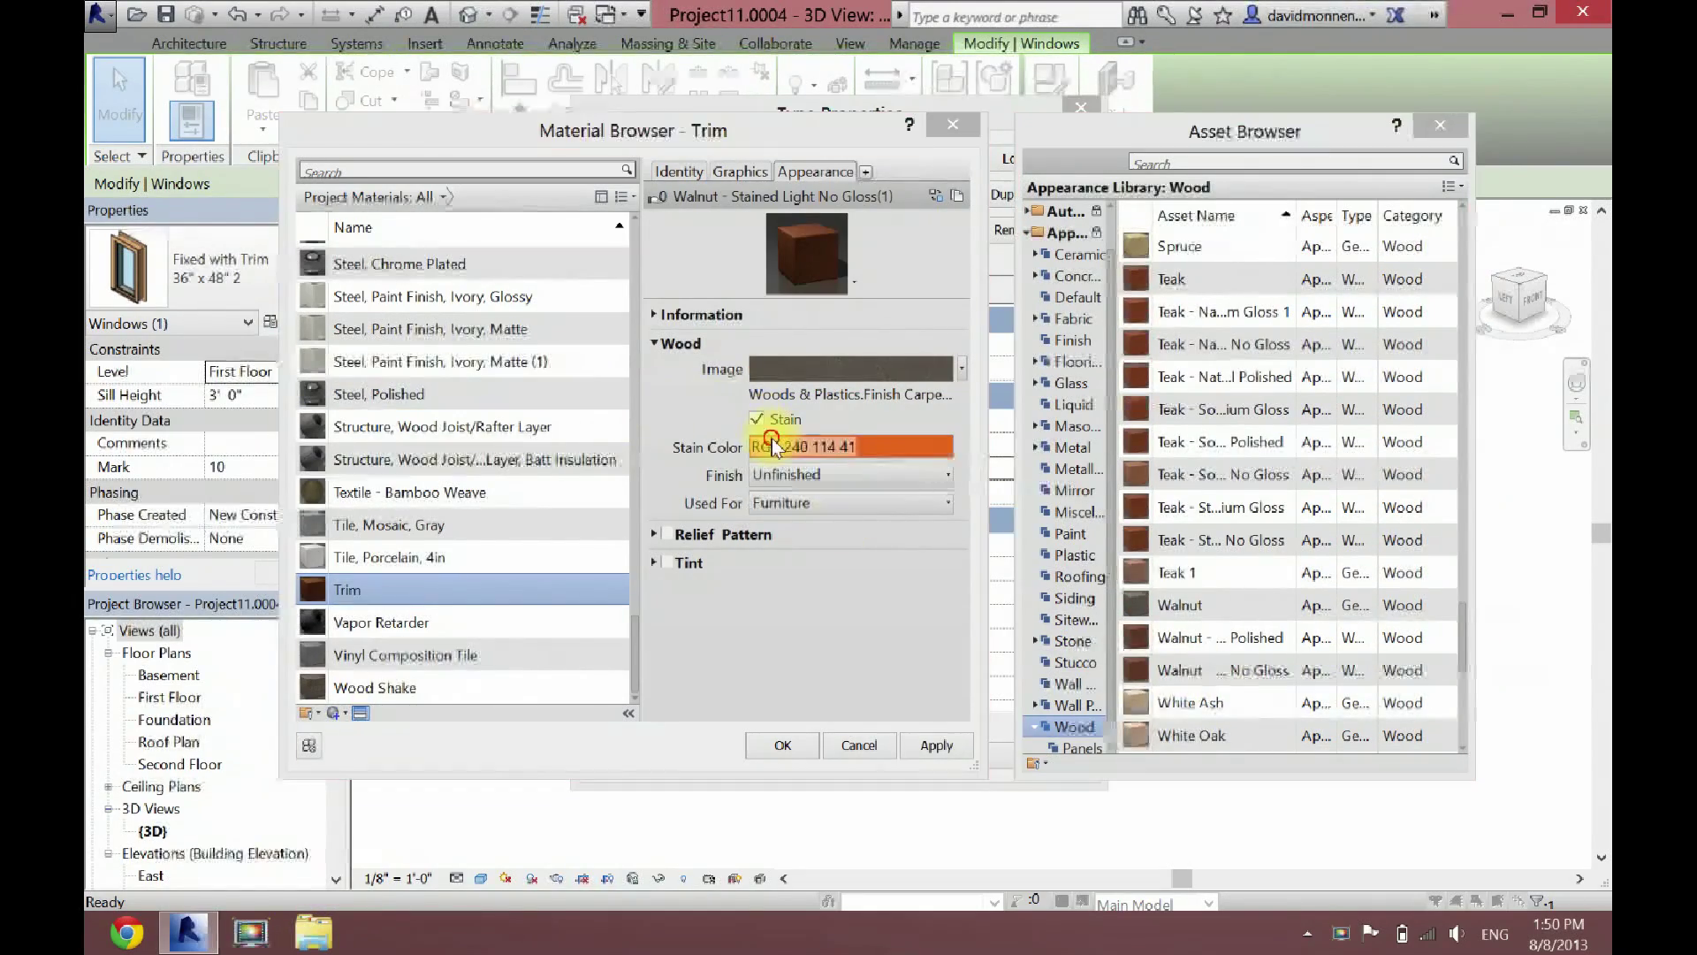
{"action": "left_click", "coordinate": [383, 471]}
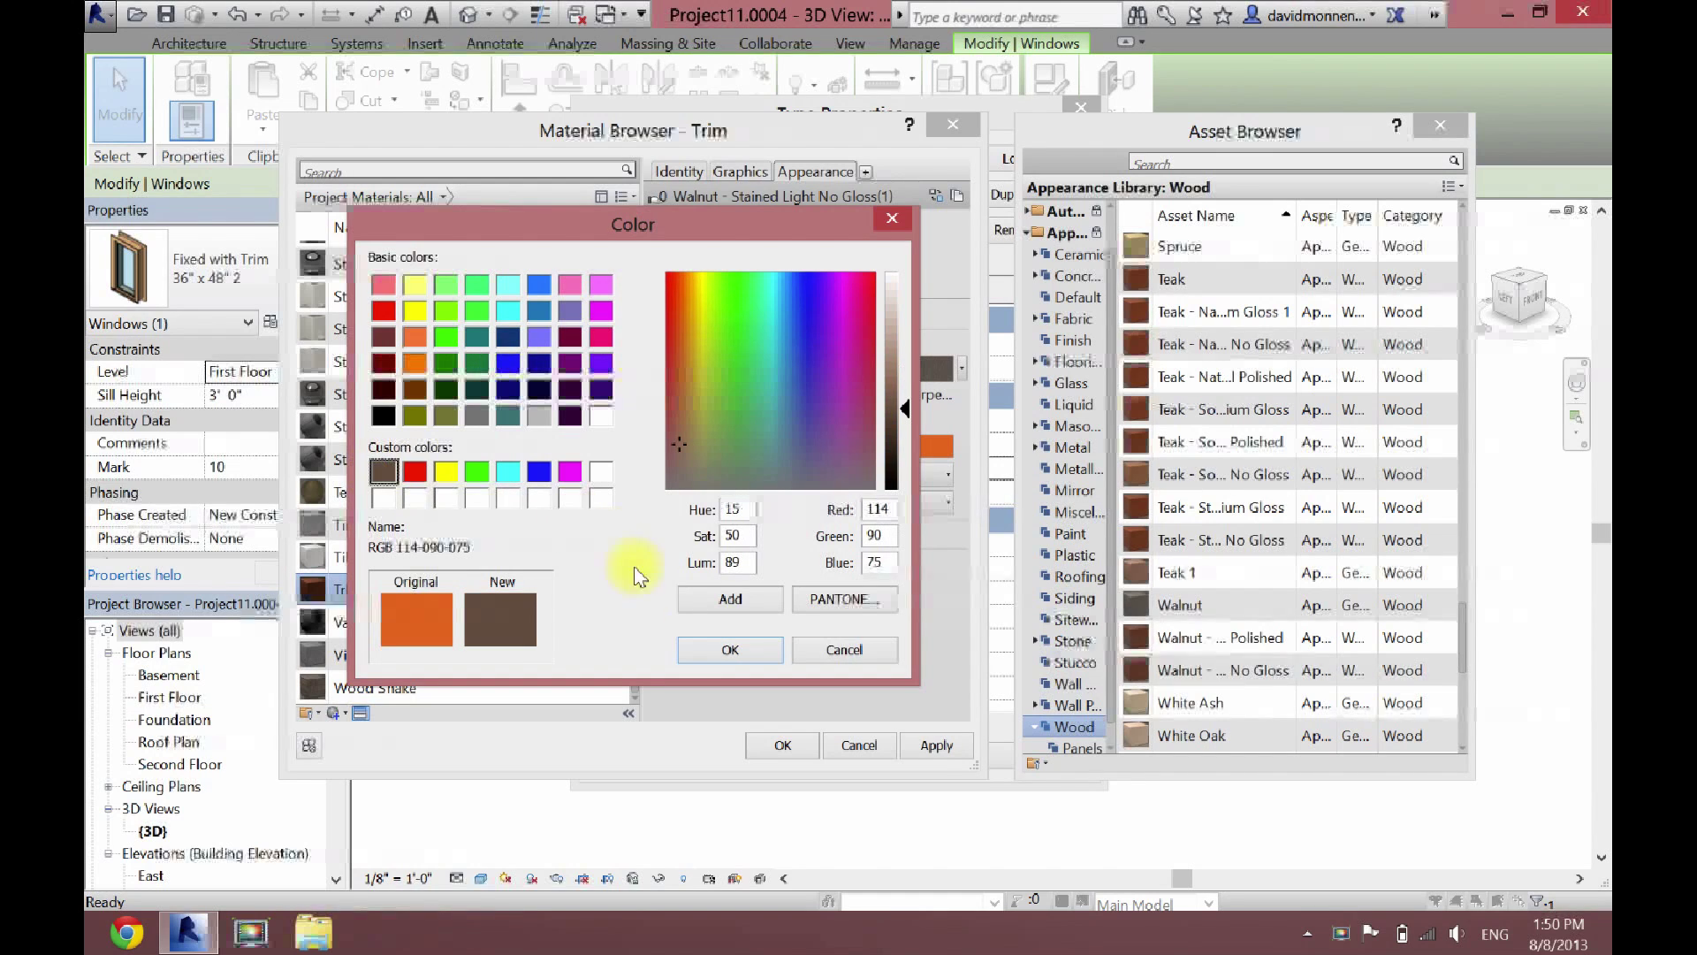
{"action": "left_click", "coordinate": [688, 650]}
{"action": "left_click", "coordinate": [741, 171]}
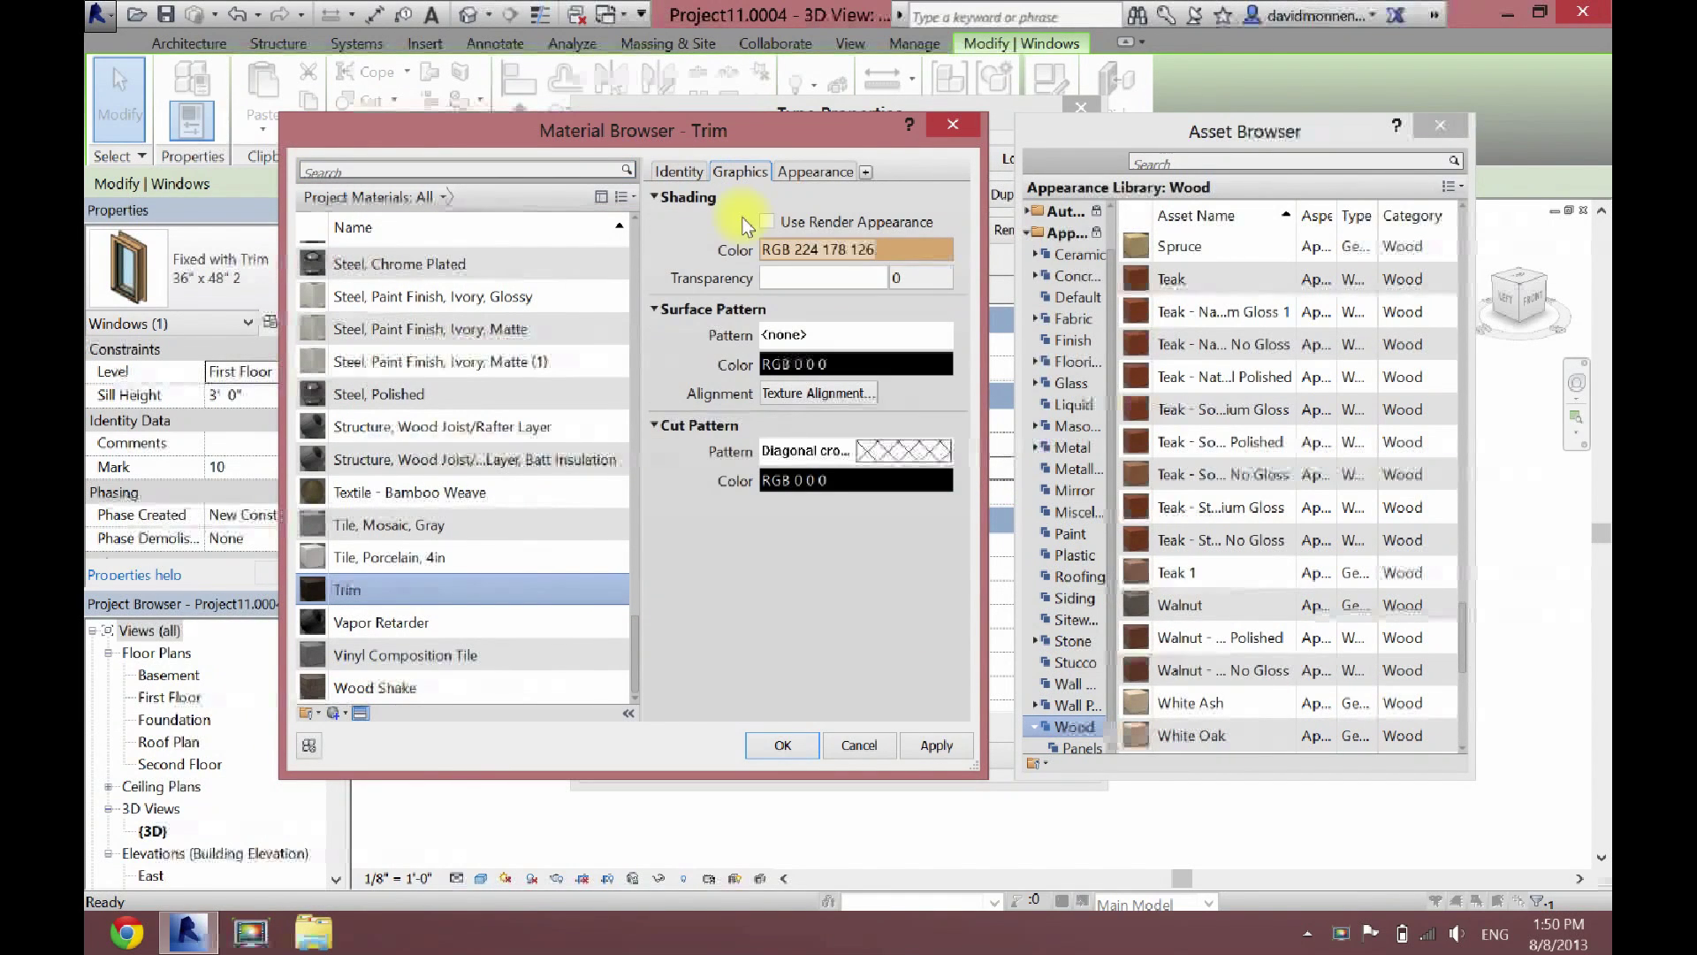
{"action": "left_click", "coordinate": [768, 222]}
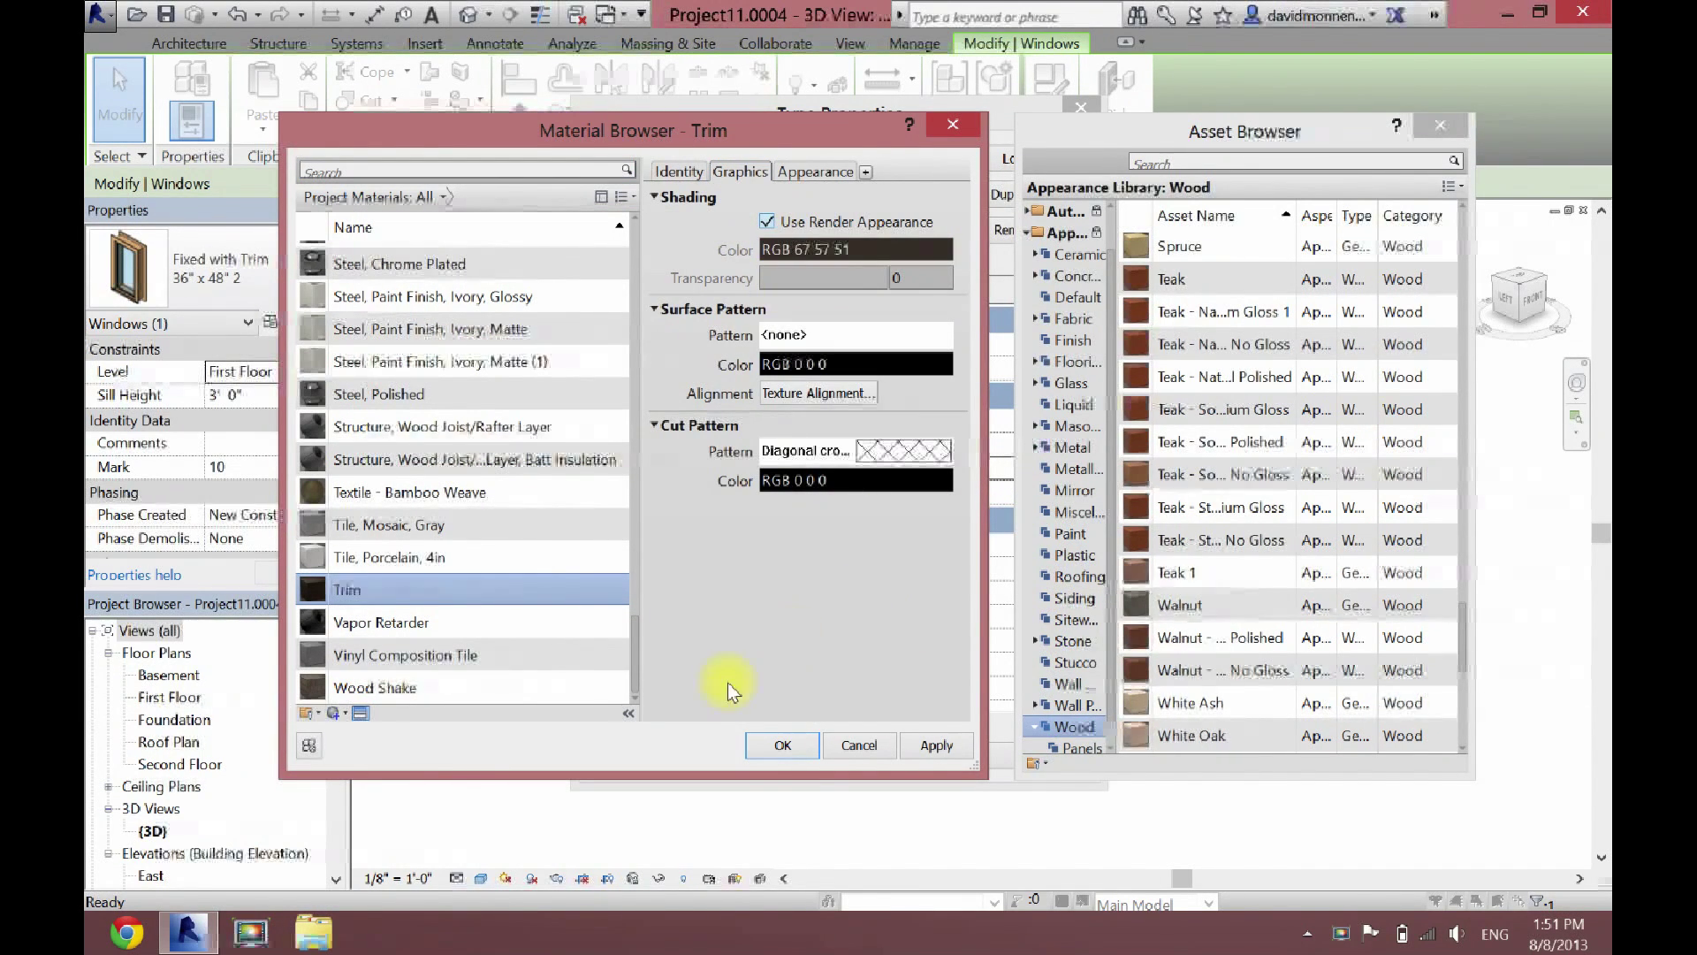
{"action": "left_click", "coordinate": [793, 755]}
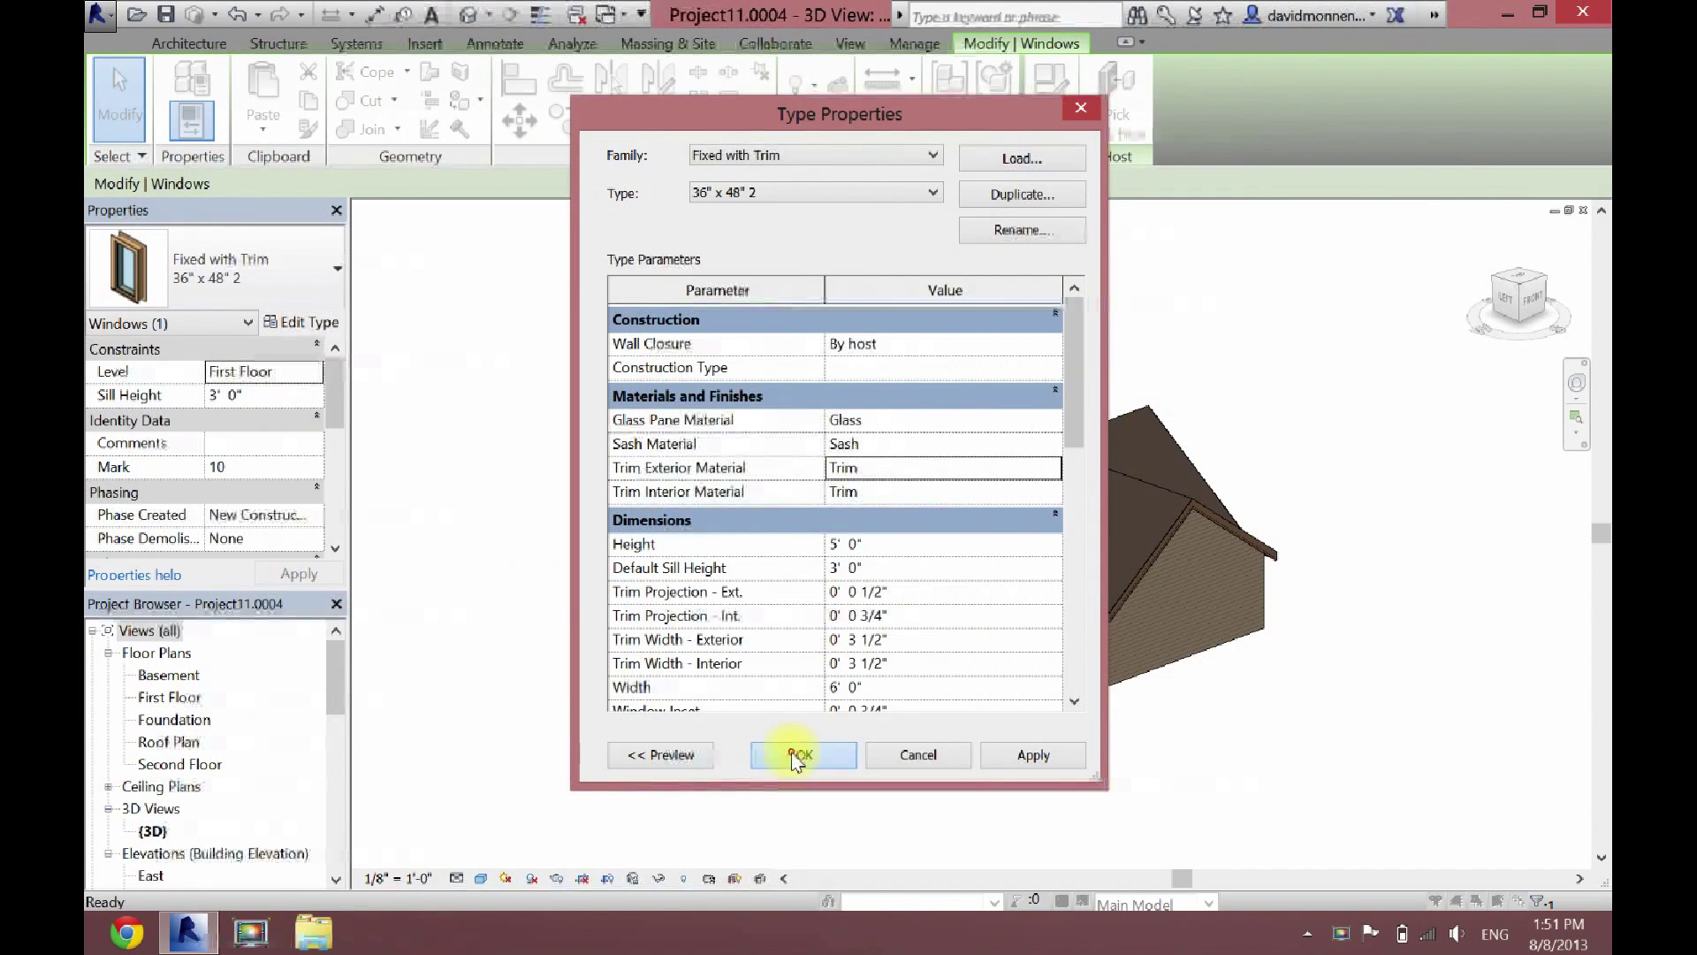
{"action": "left_click", "coordinate": [798, 758]}
Step: Replace the Double-Glass 1 door panel material's appearance with Walnut - Stained Light No Gloss
{"action": "left_click", "coordinate": [787, 761]}
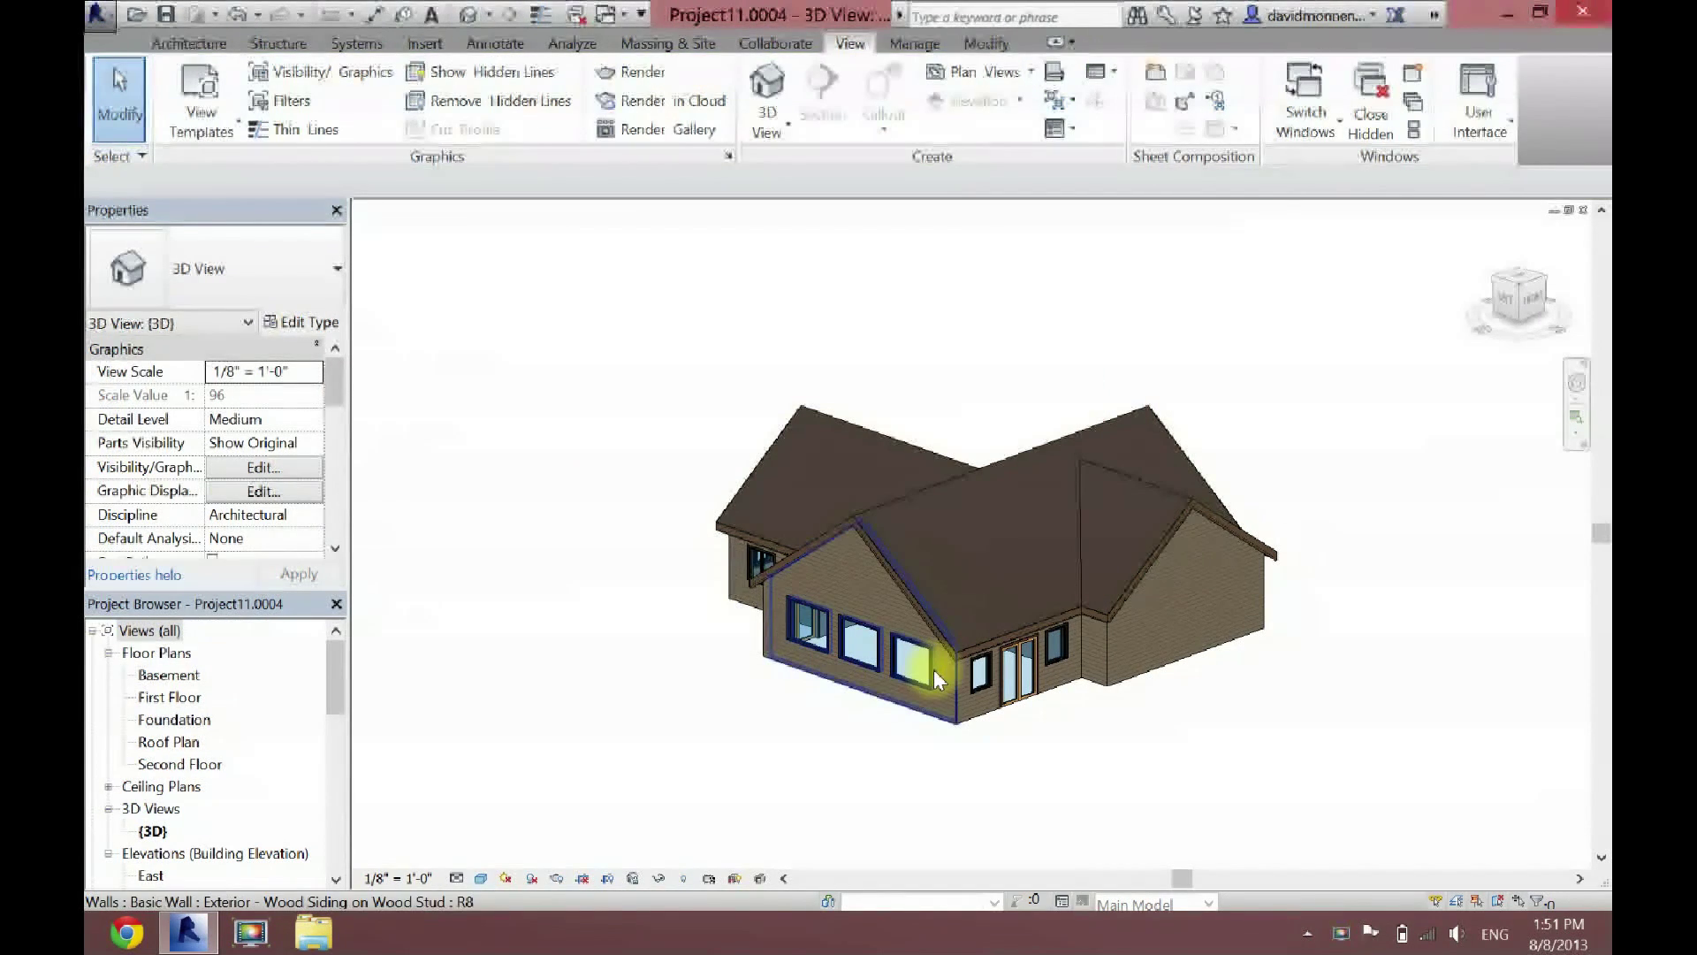
{"action": "left_click", "coordinate": [1020, 703]}
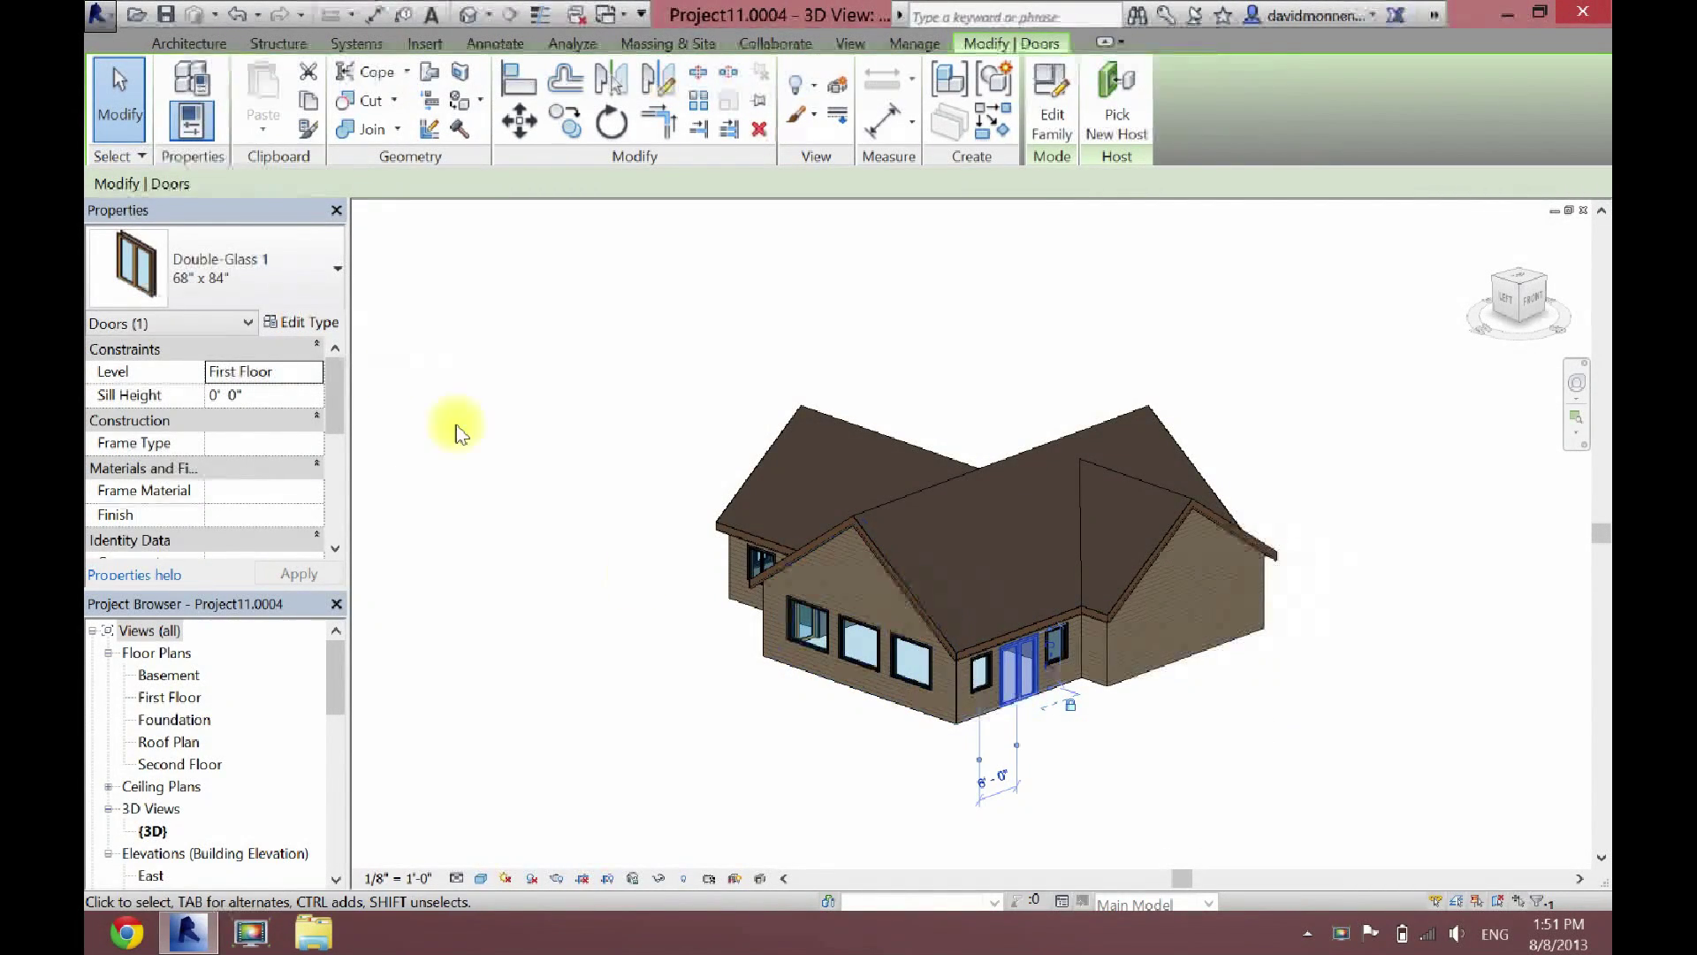
{"action": "left_click", "coordinate": [317, 324]}
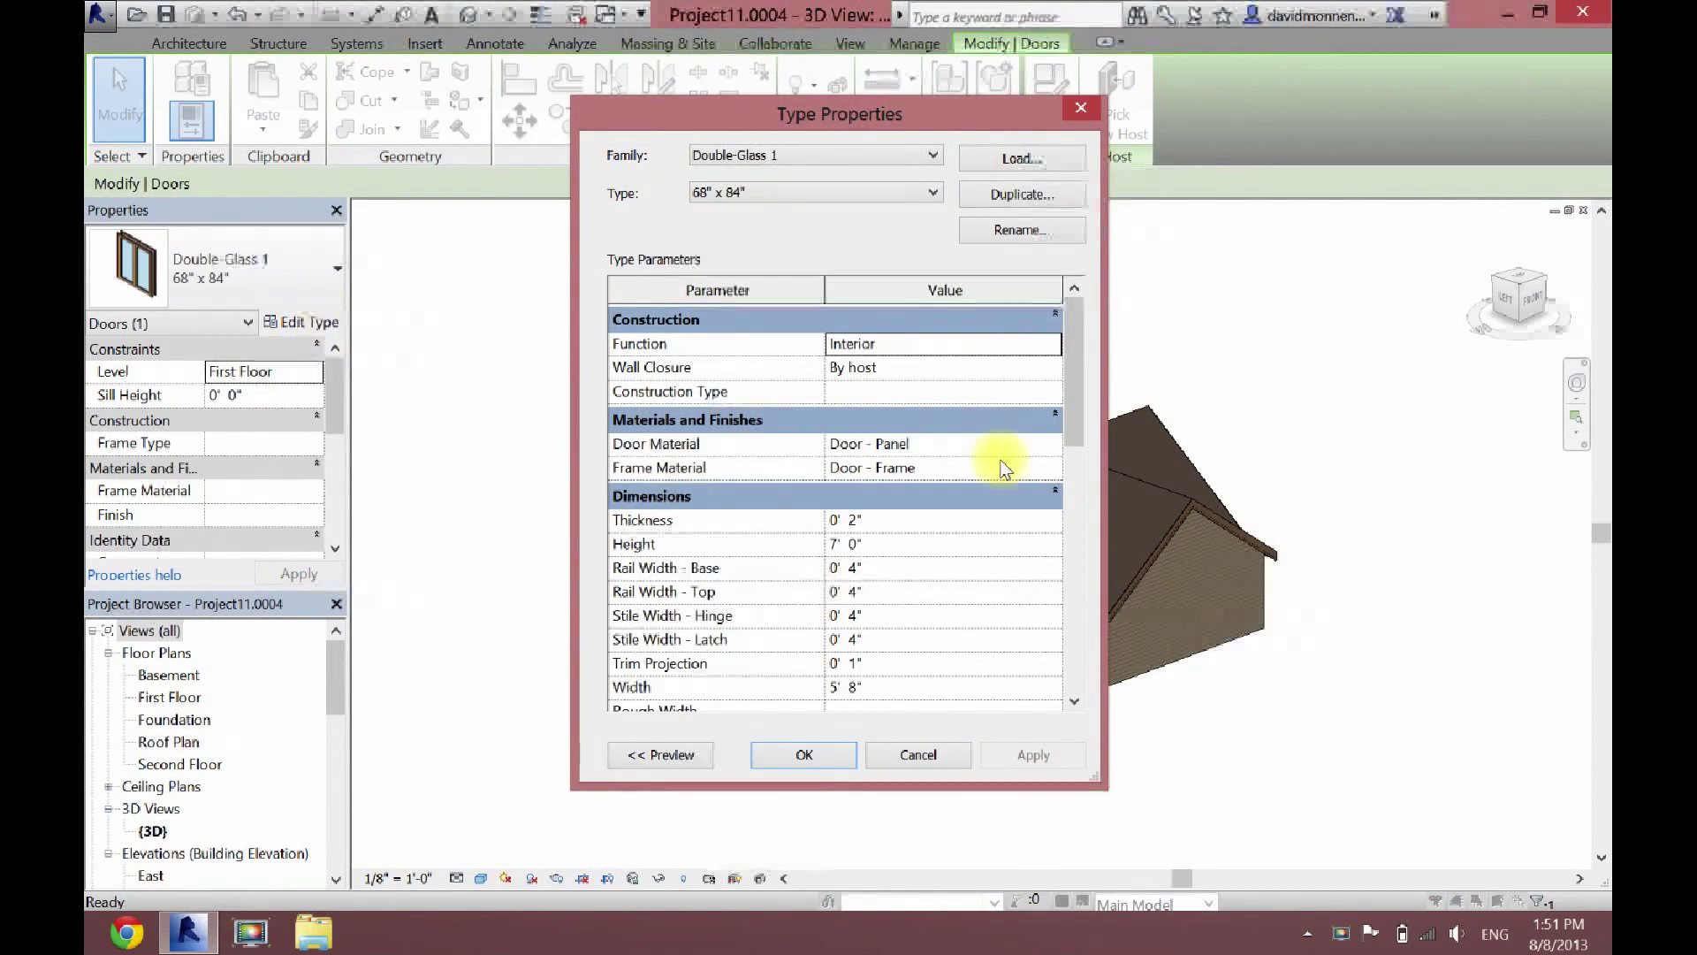
{"action": "left_click", "coordinate": [1039, 442]}
{"action": "left_click", "coordinate": [1058, 445]}
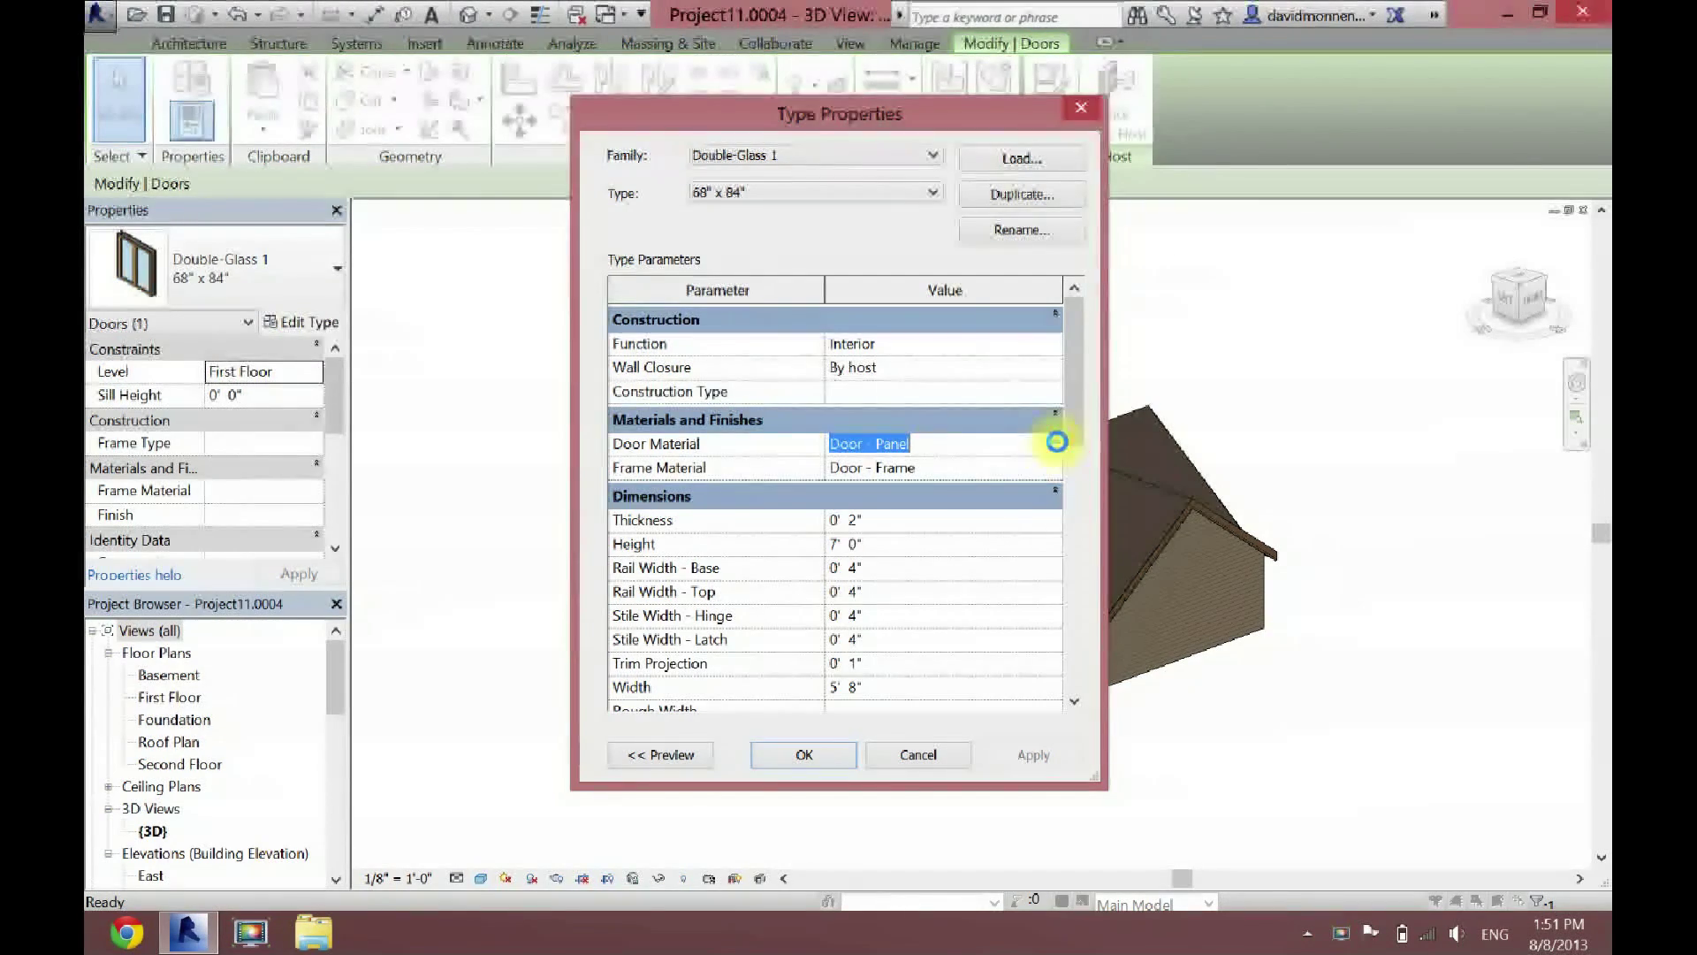
{"action": "left_click", "coordinate": [815, 171]}
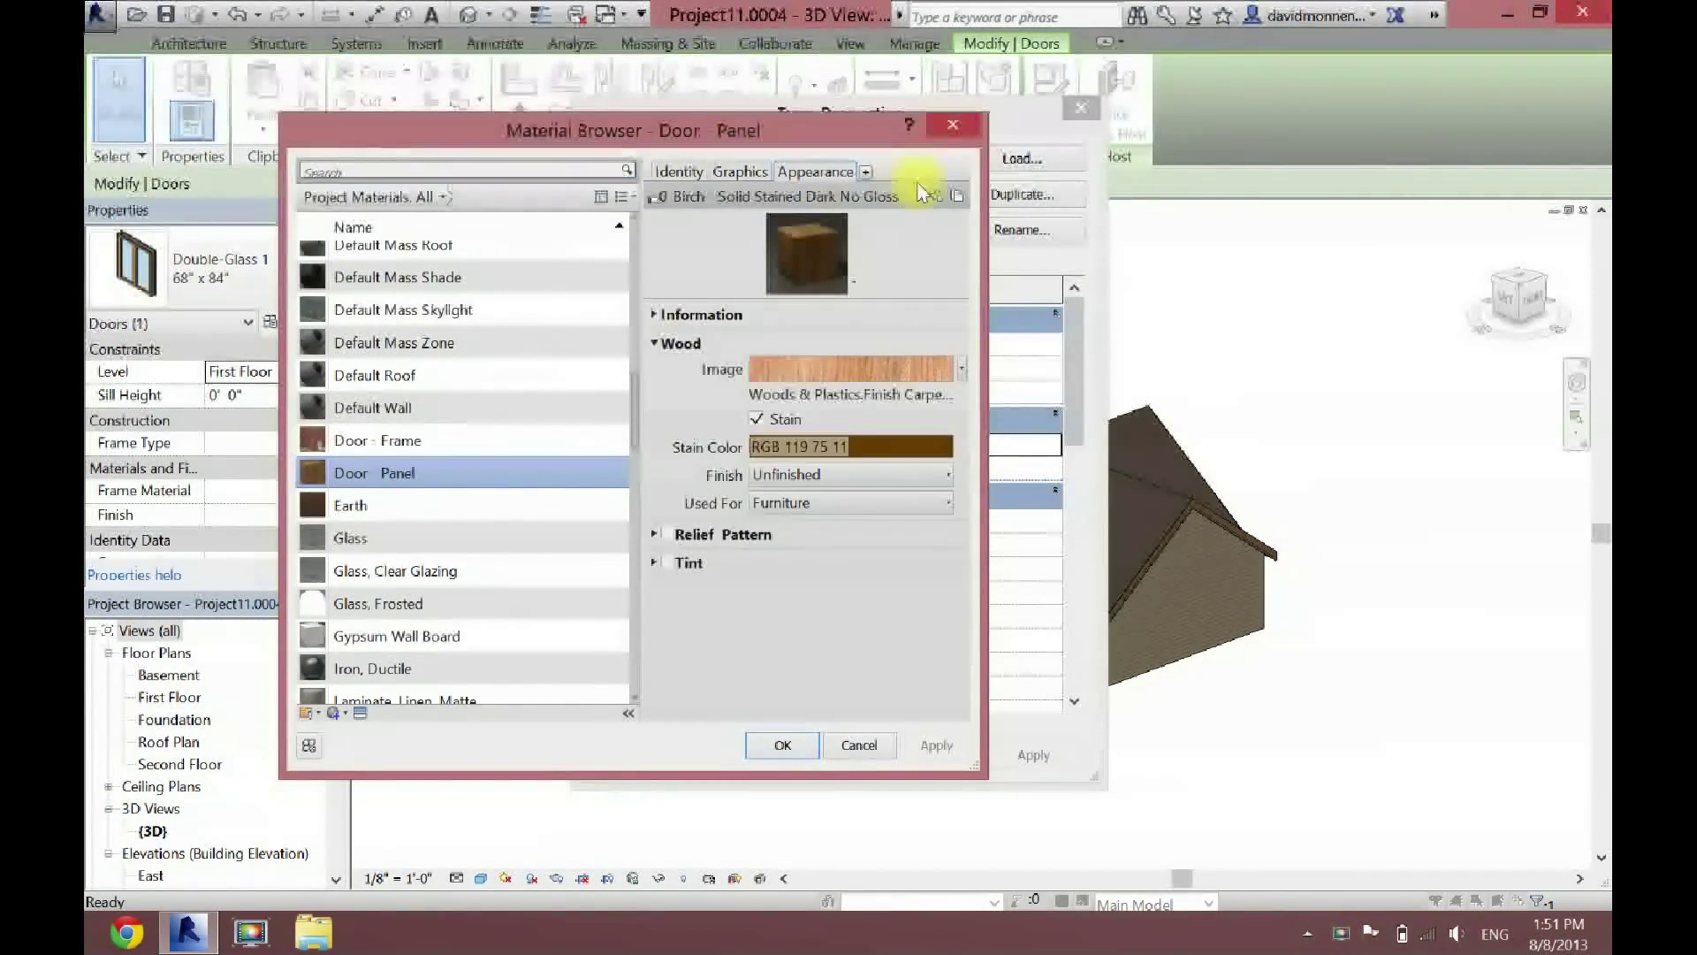
{"action": "left_click", "coordinate": [934, 198]}
{"action": "left_click", "coordinate": [1028, 275]}
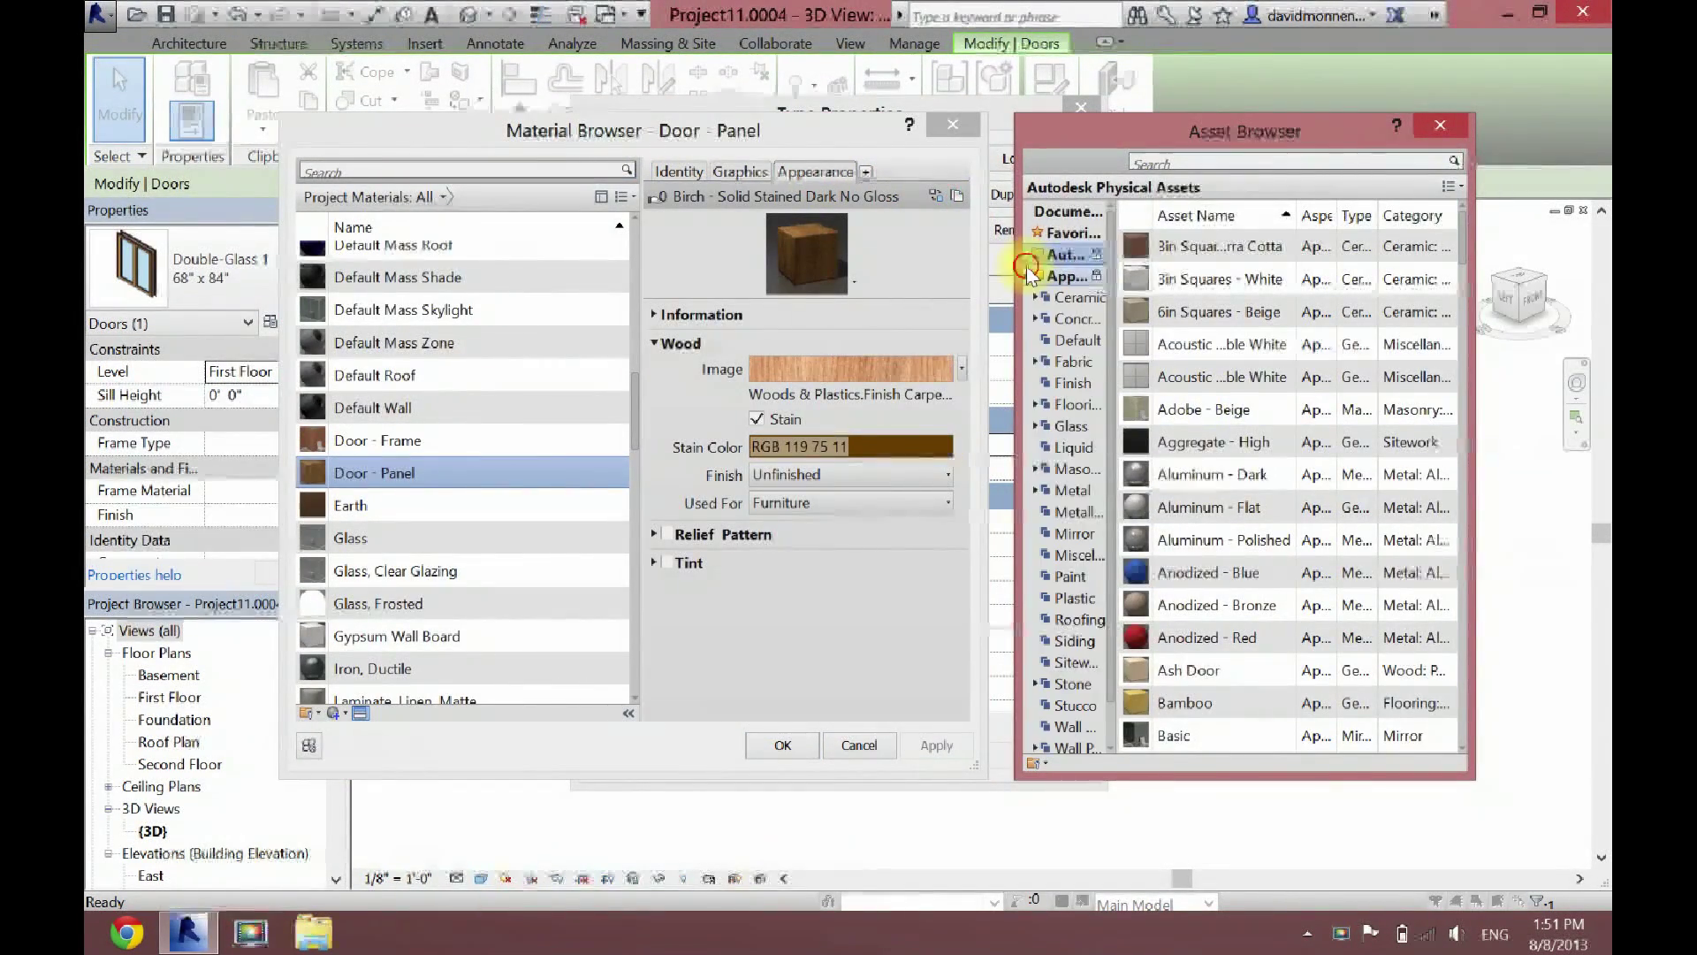
{"action": "scroll", "coordinate": [1112, 392], "scroll_direction": "down", "scroll_amount": 1}
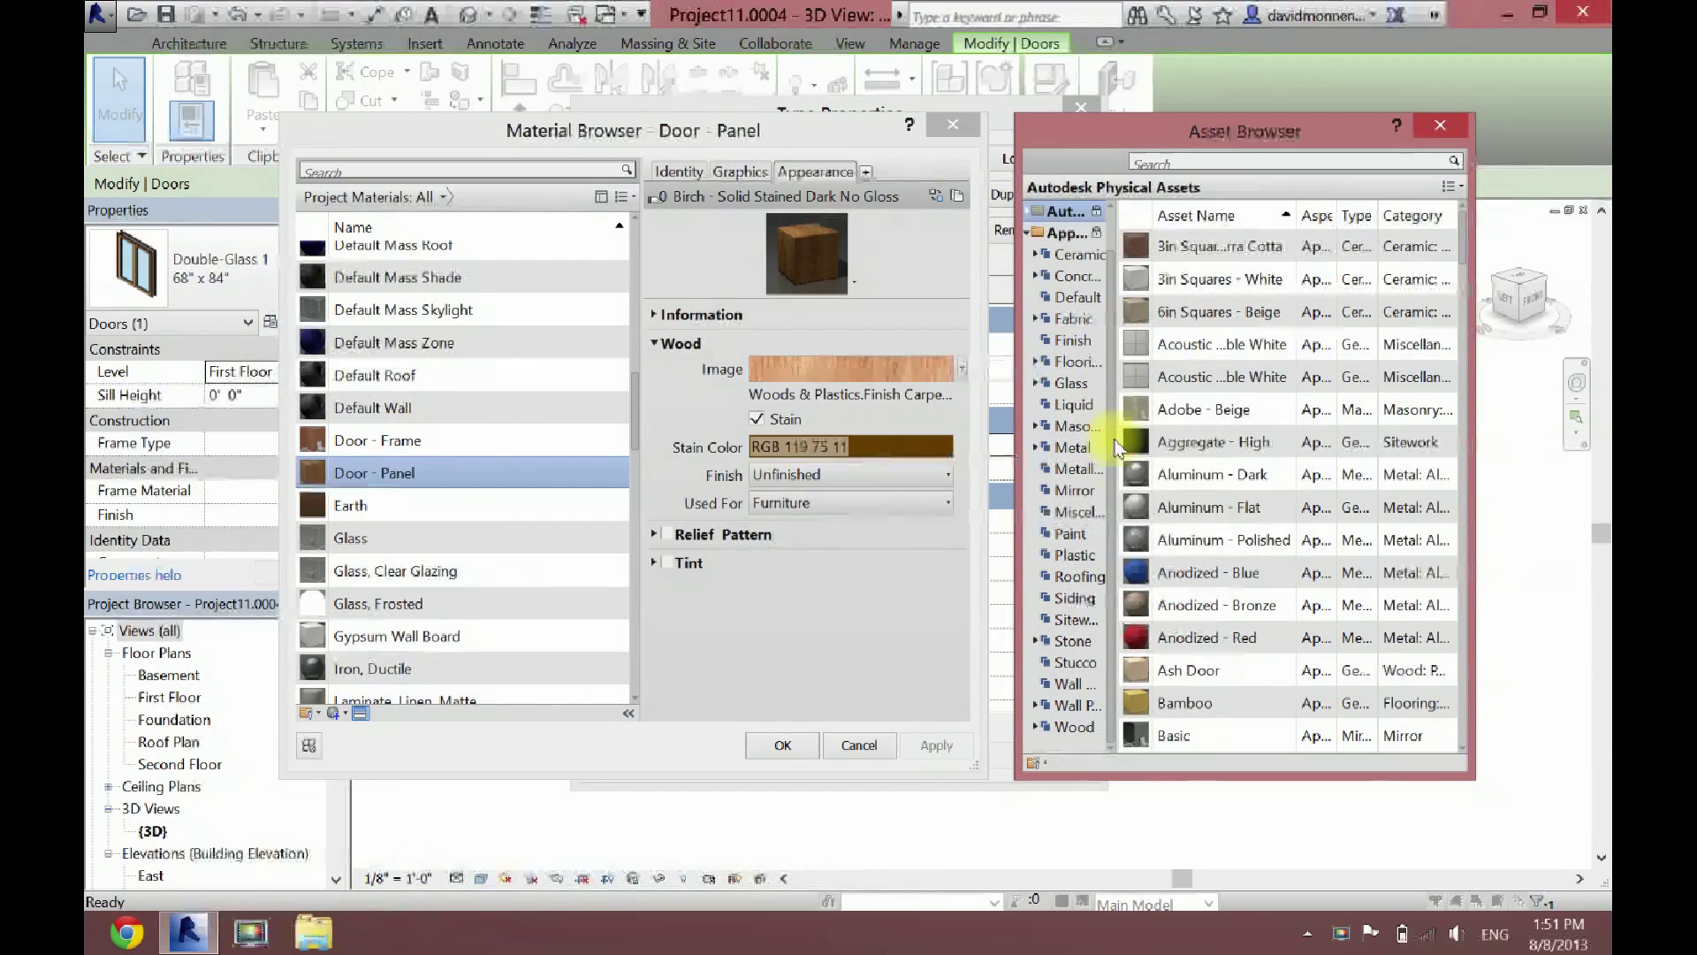
{"action": "left_click", "coordinate": [1072, 726]}
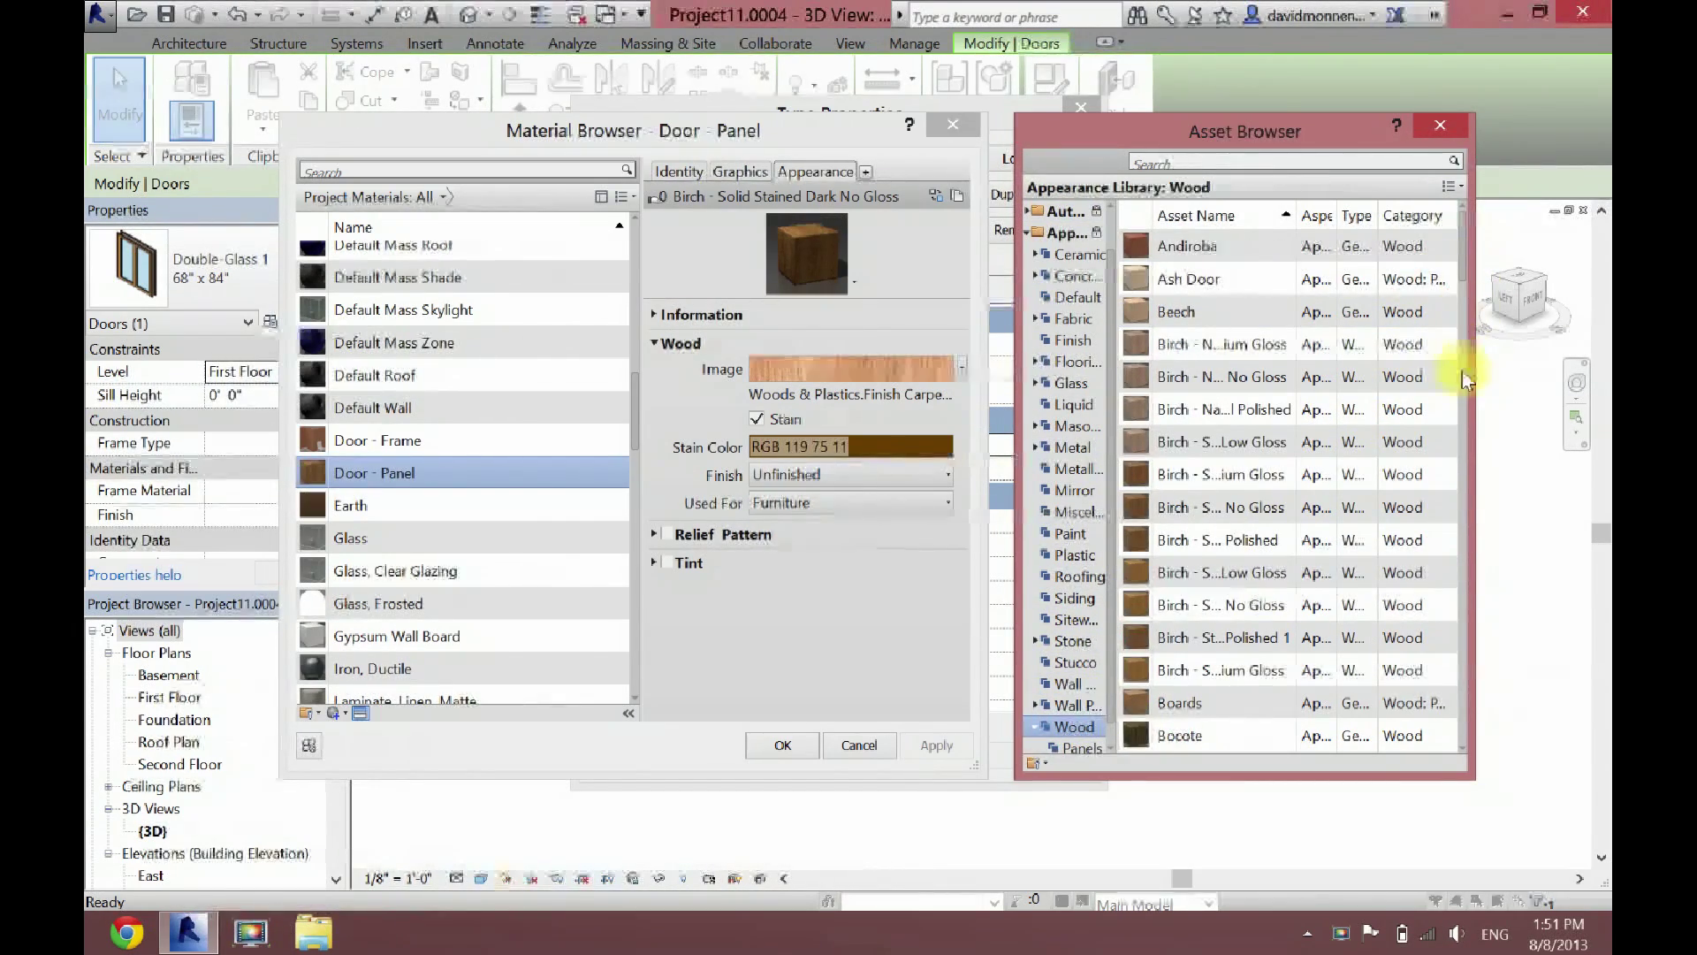
{"action": "left_click_drag", "start_coordinate": [1464, 279], "coordinate": [1462, 676]}
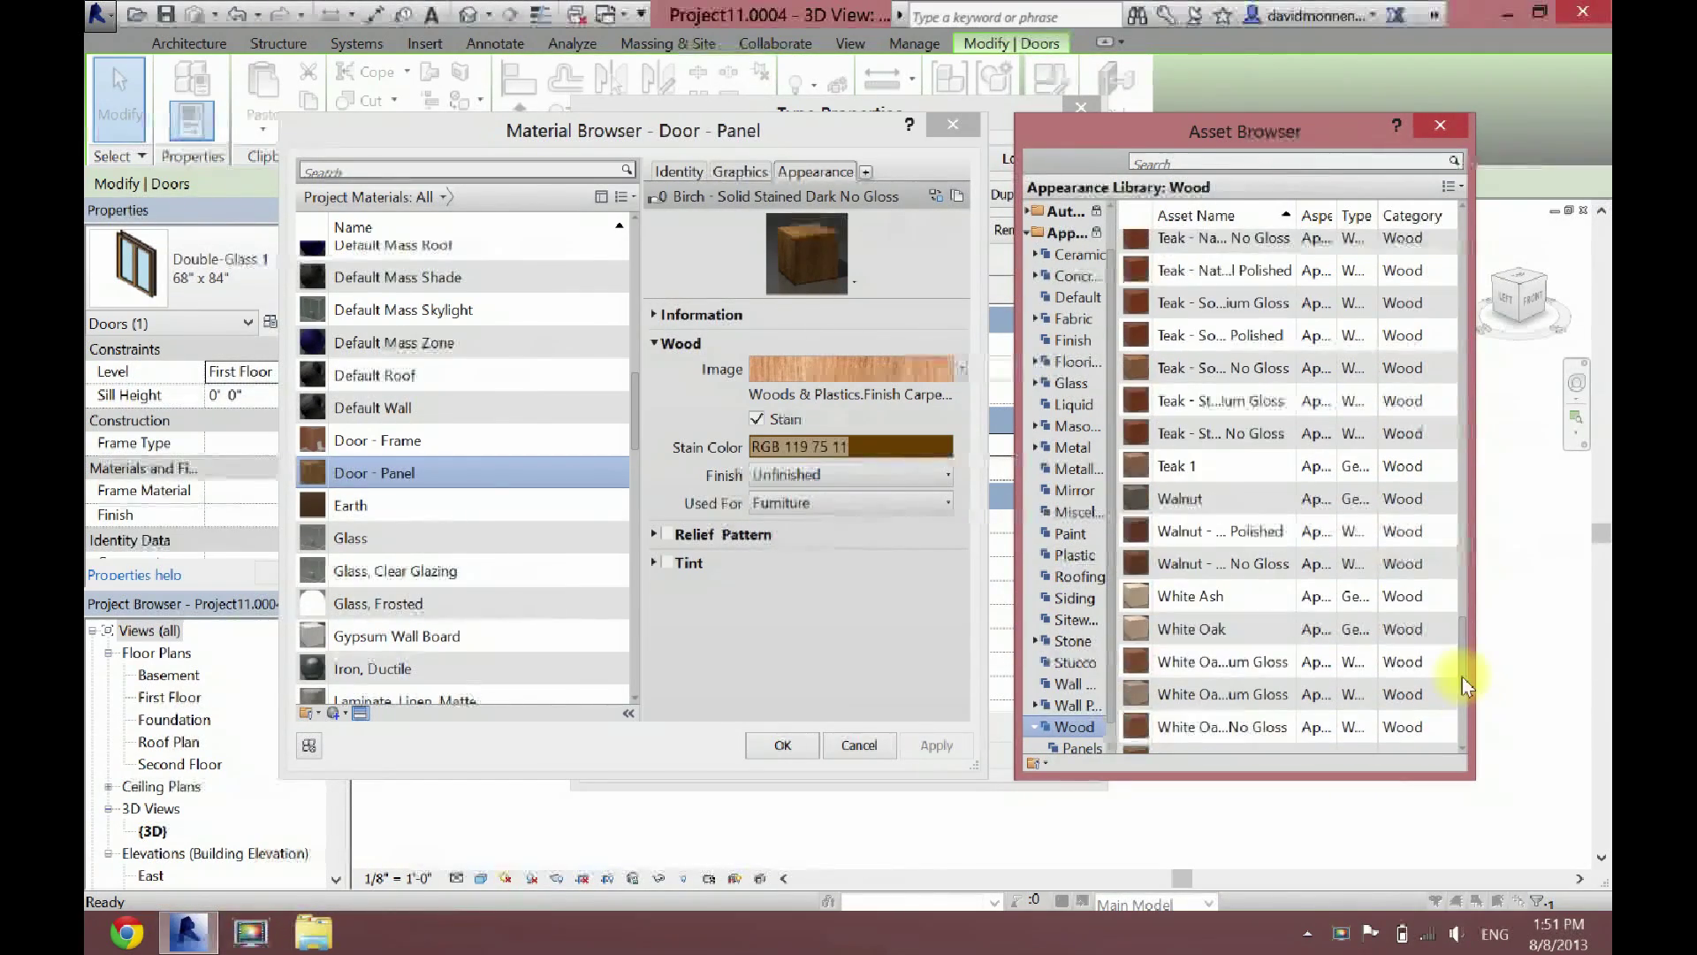
{"action": "double_click", "coordinate": [1253, 563]}
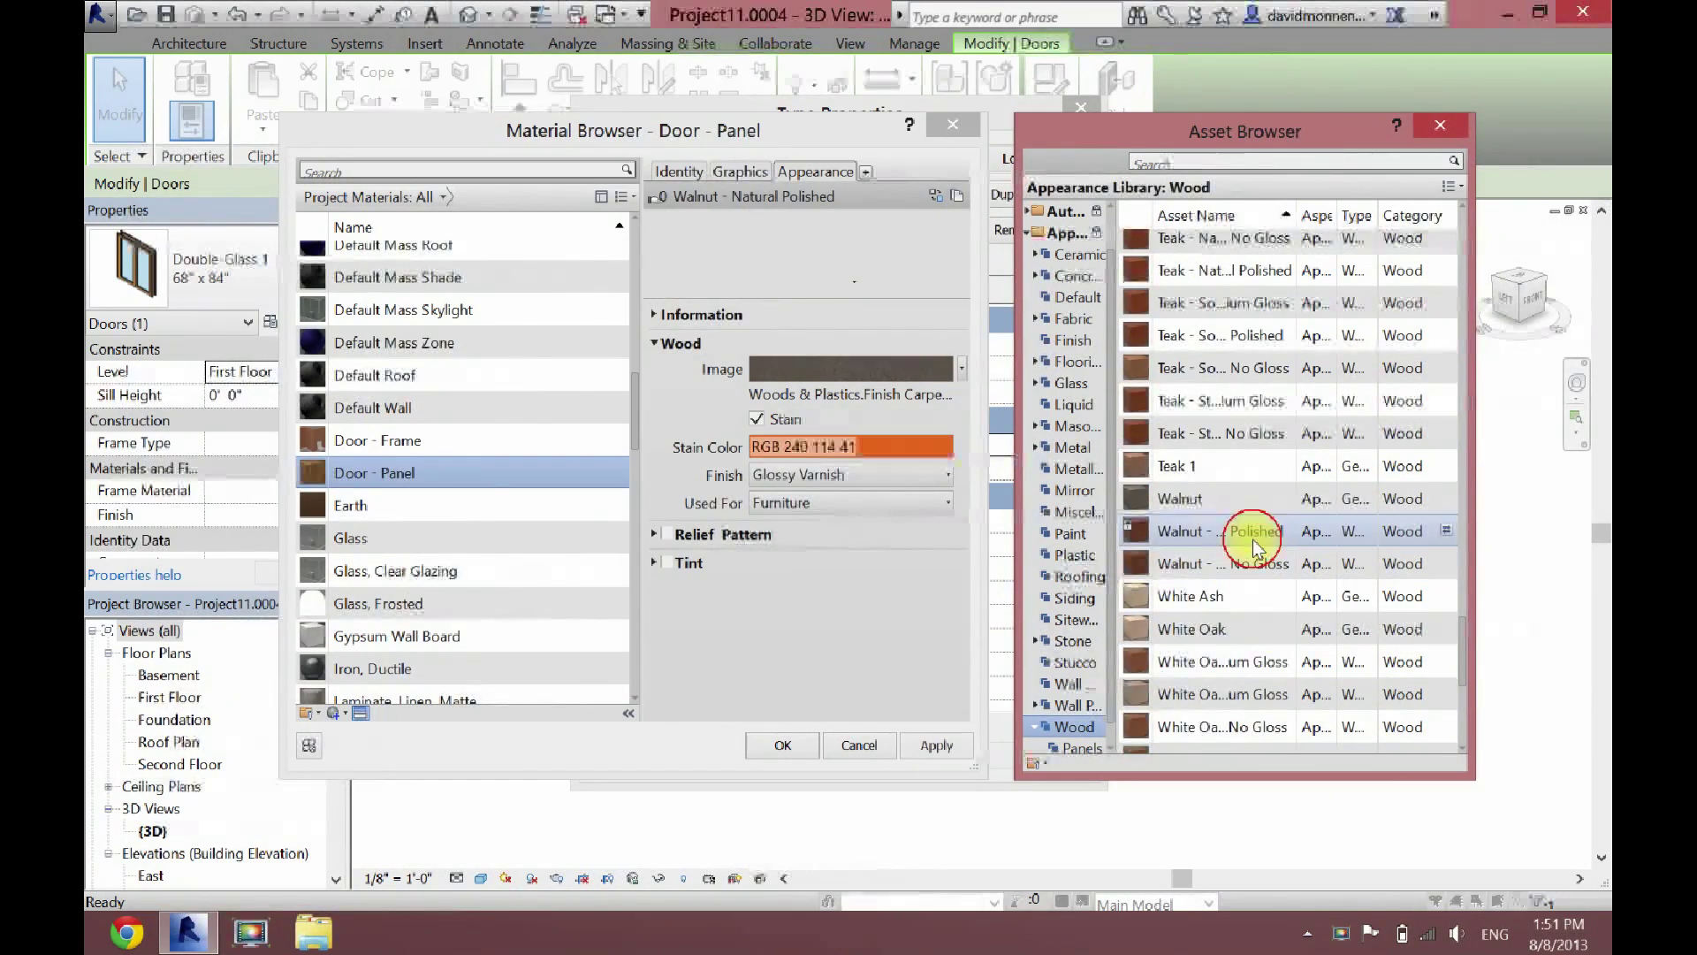
Step: Stain the door panel walnut RGB 114 90 75 and make shaded views use the render appearance
{"action": "left_click", "coordinate": [822, 446]}
{"action": "left_click", "coordinate": [383, 472]}
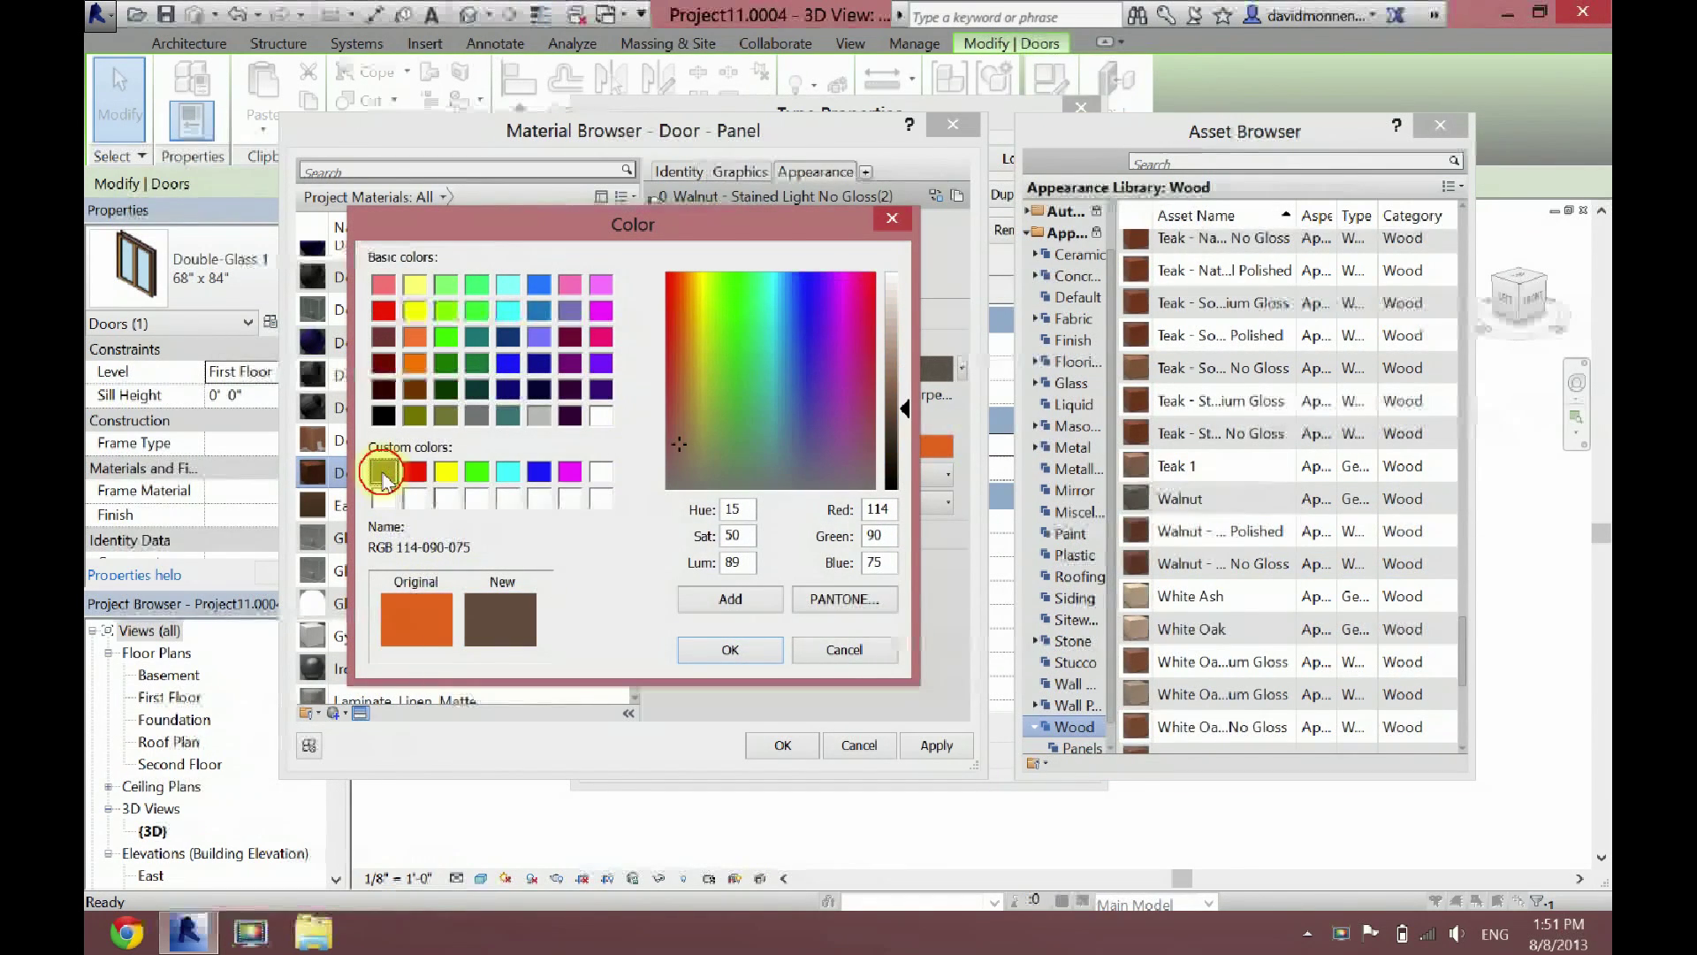
{"action": "left_click", "coordinate": [712, 654]}
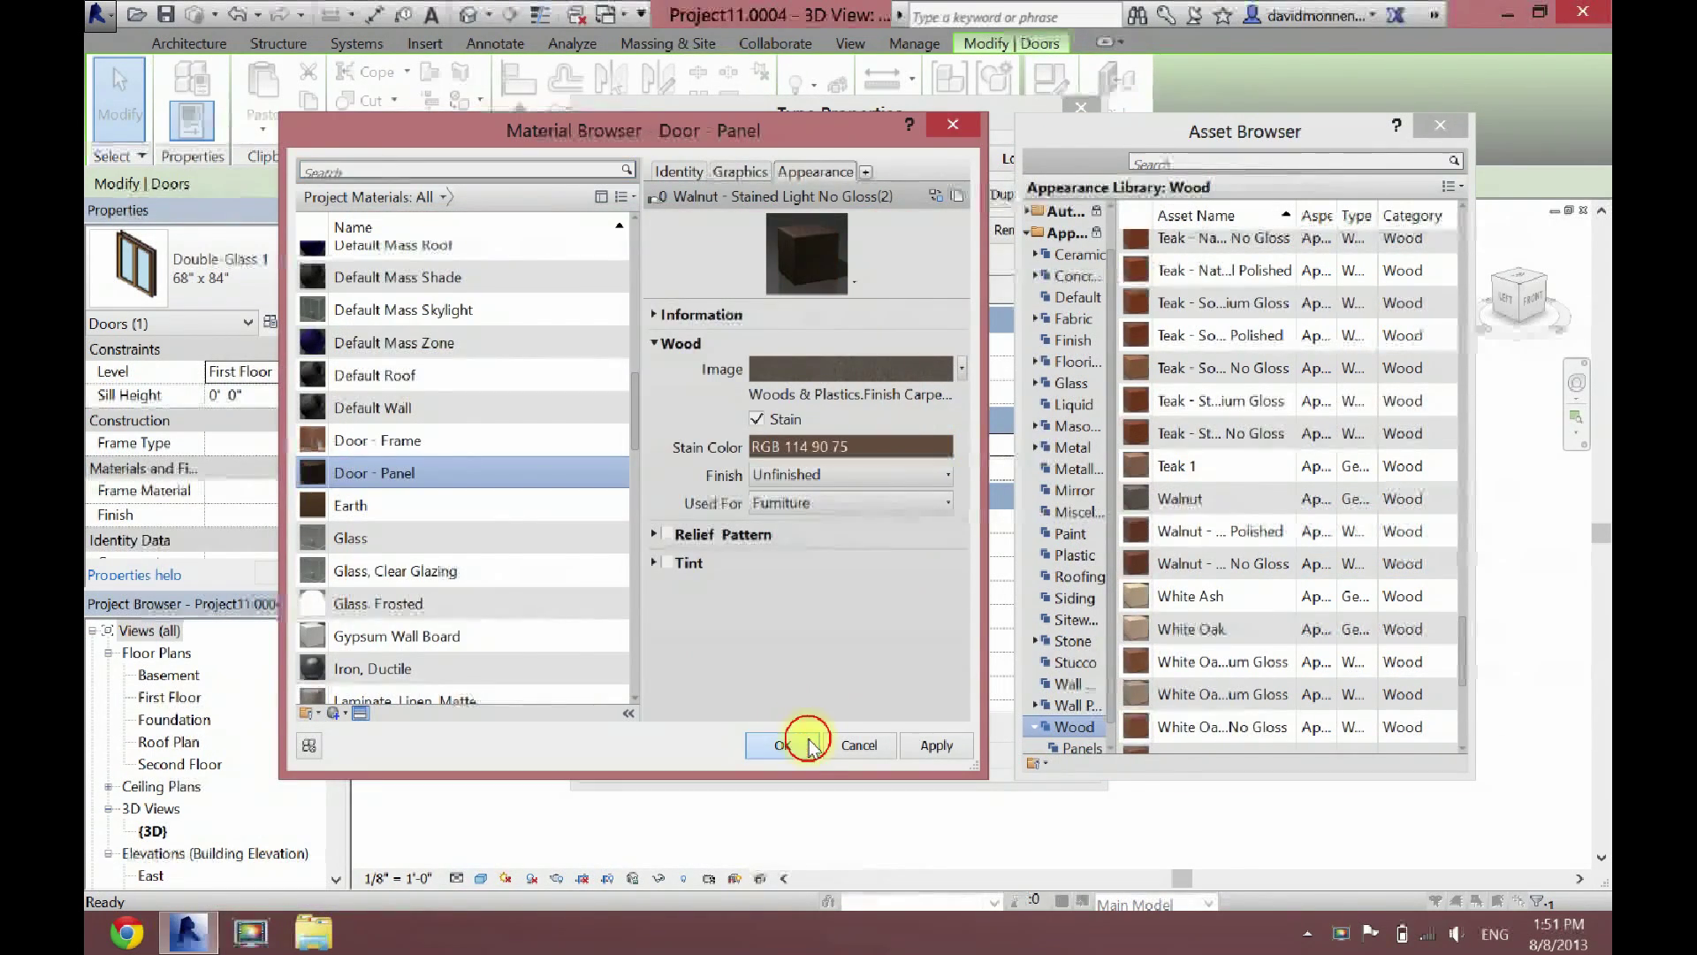
{"action": "left_click", "coordinate": [740, 171]}
{"action": "left_click", "coordinate": [768, 220]}
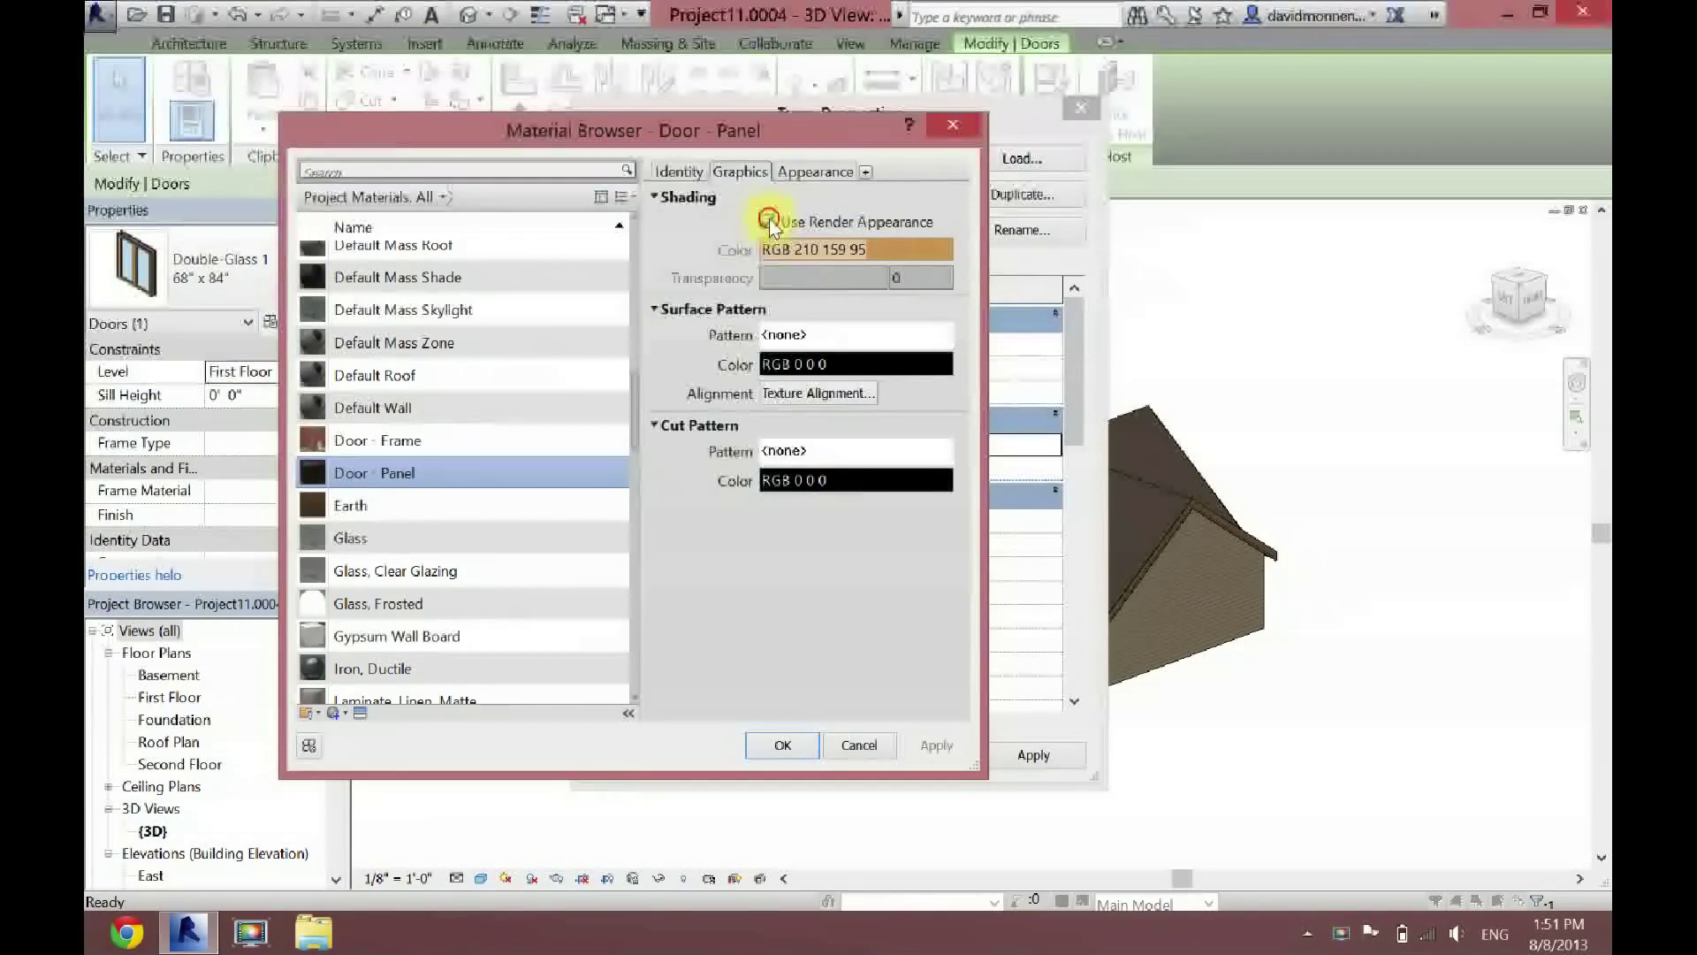
{"action": "left_click", "coordinate": [810, 748]}
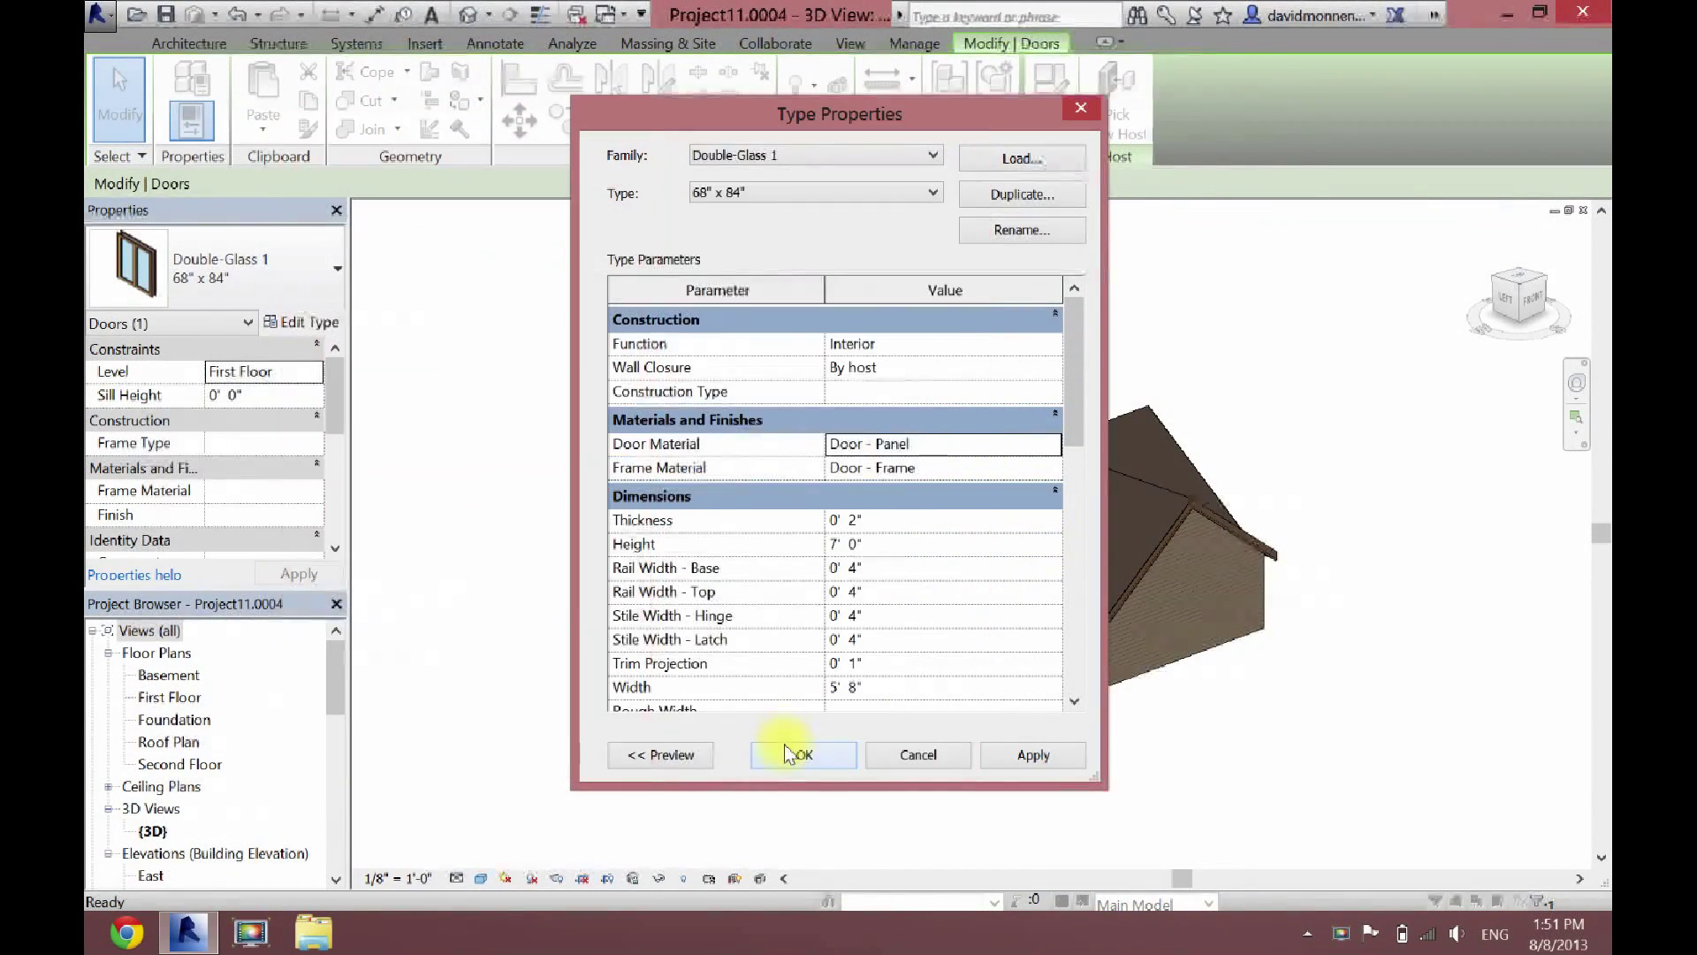
{"action": "left_click", "coordinate": [970, 471]}
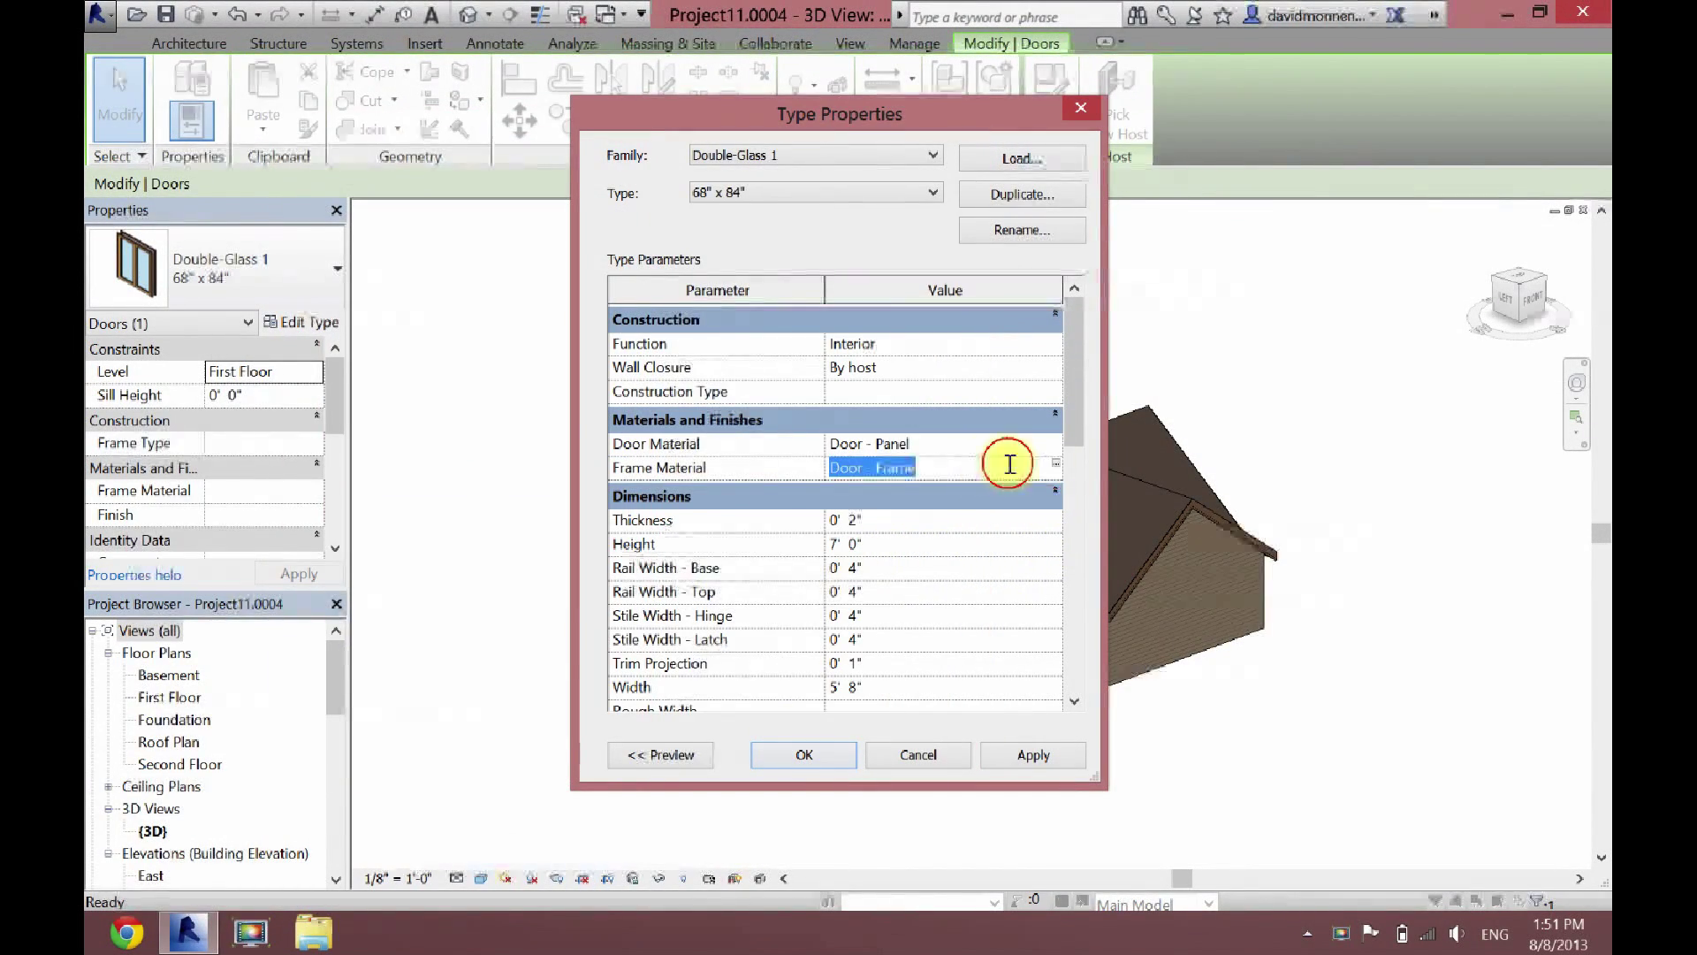
Step: Swap the door frame's Sienna appearance for Walnut - Stained Light No Gloss
{"action": "left_click", "coordinate": [1055, 462]}
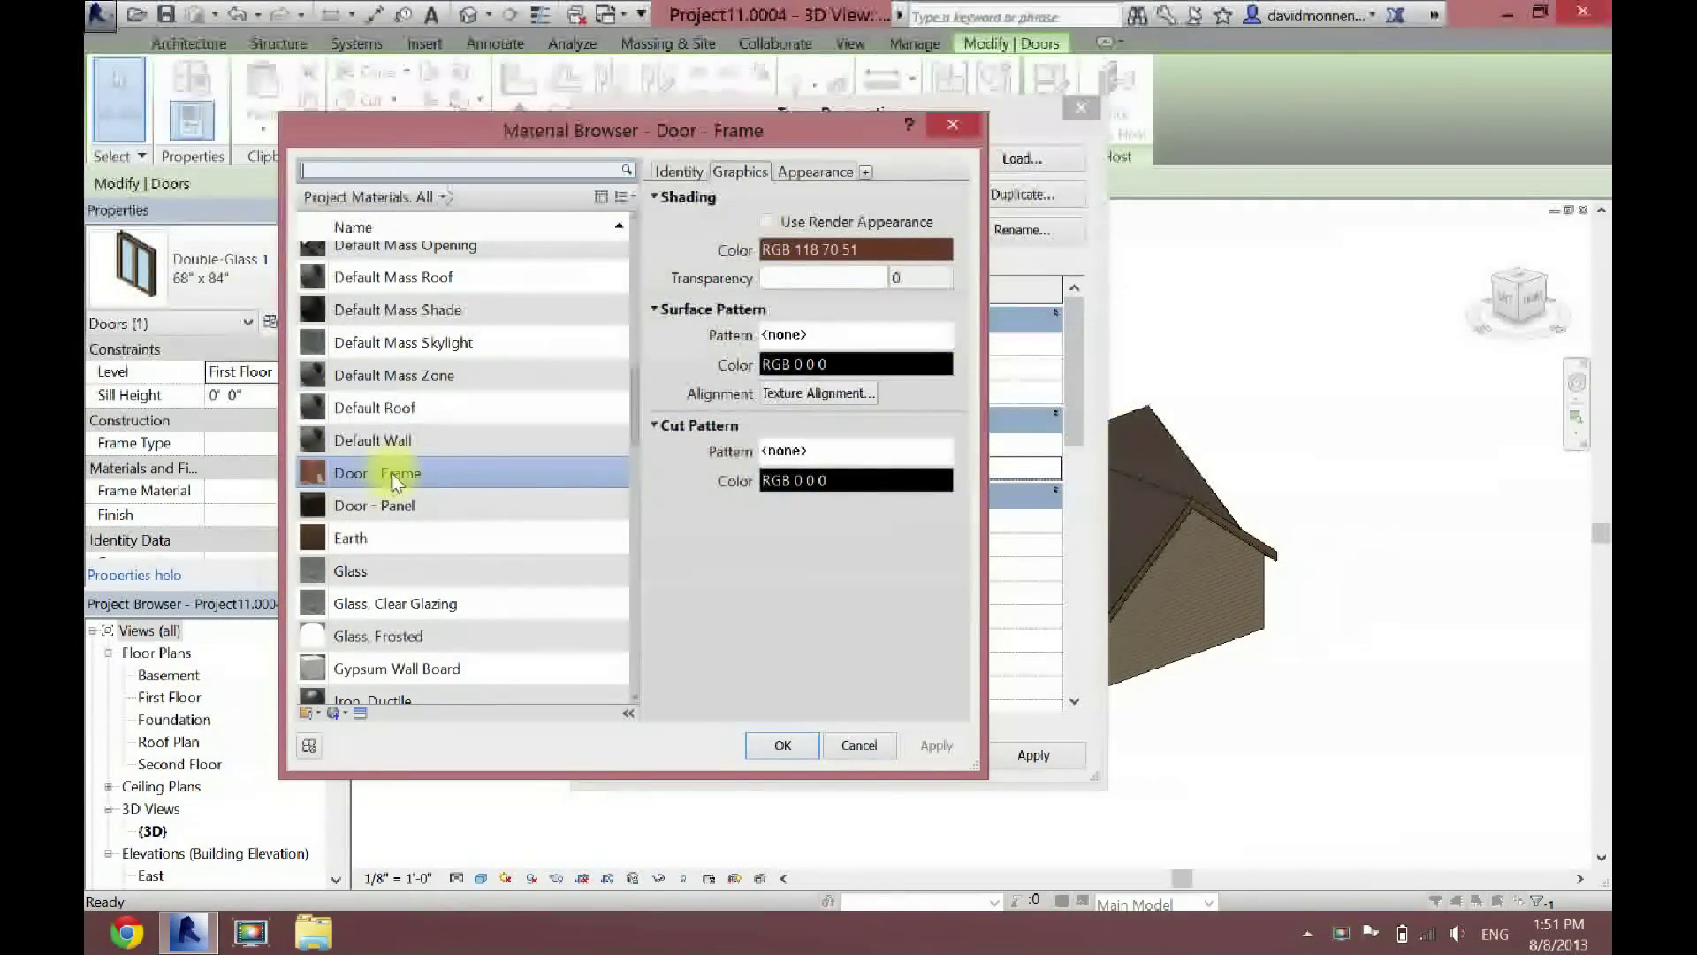
{"action": "left_click", "coordinate": [849, 174]}
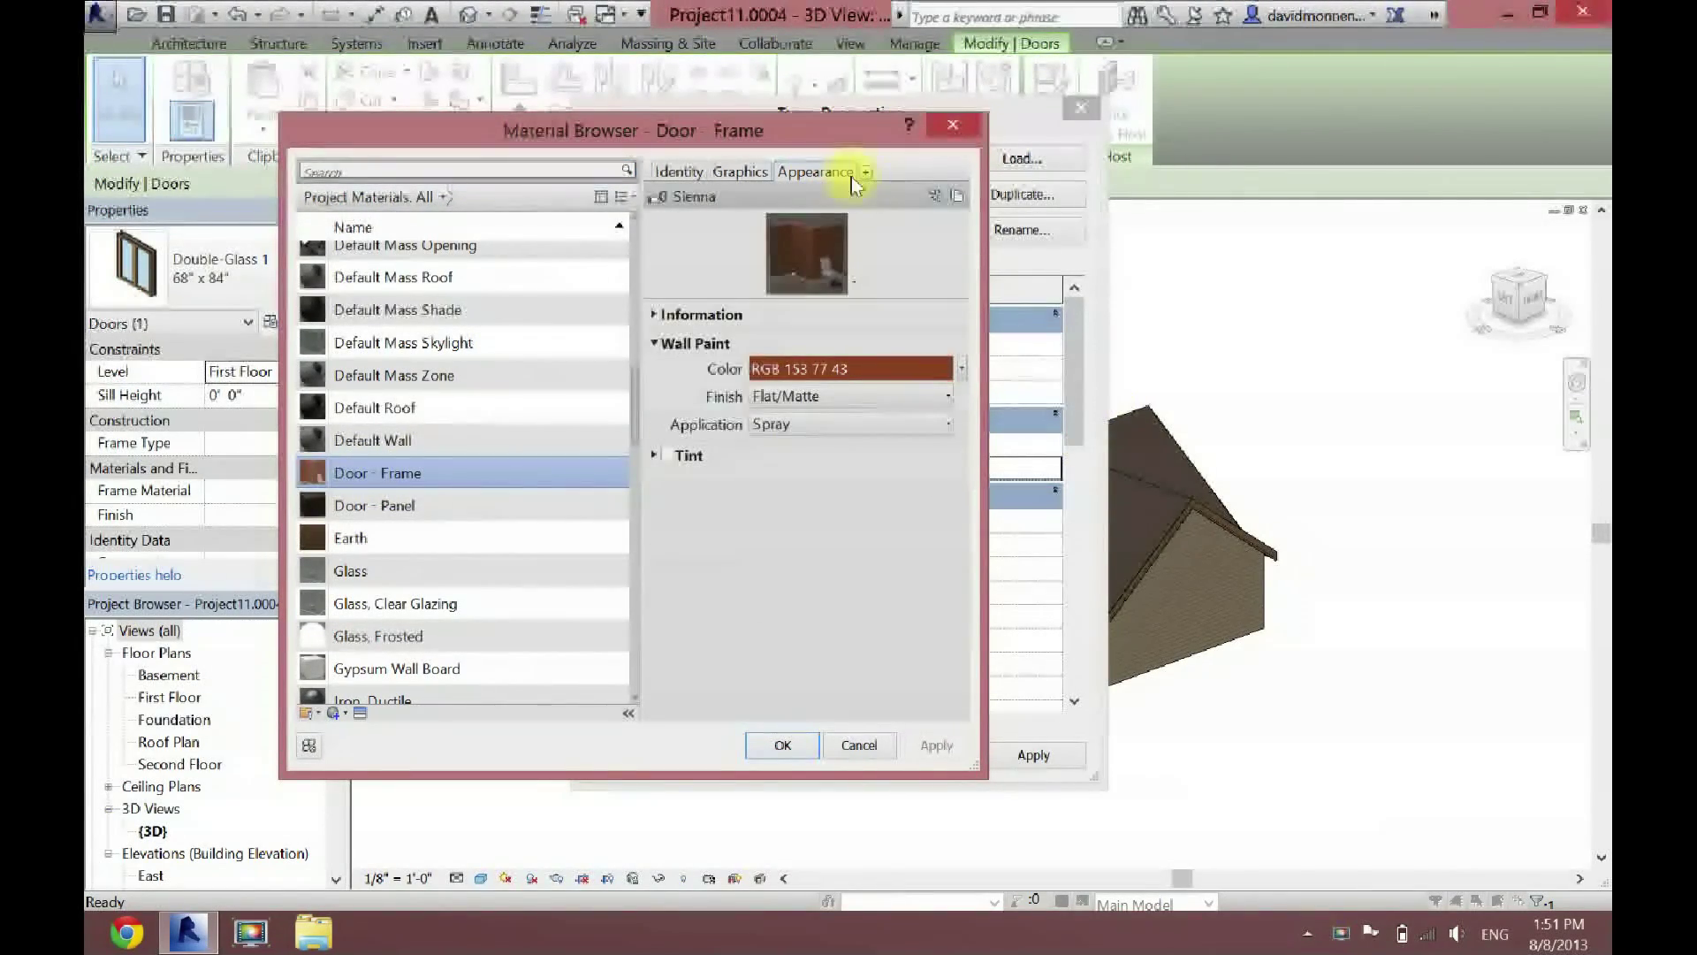
{"action": "left_click", "coordinate": [934, 195]}
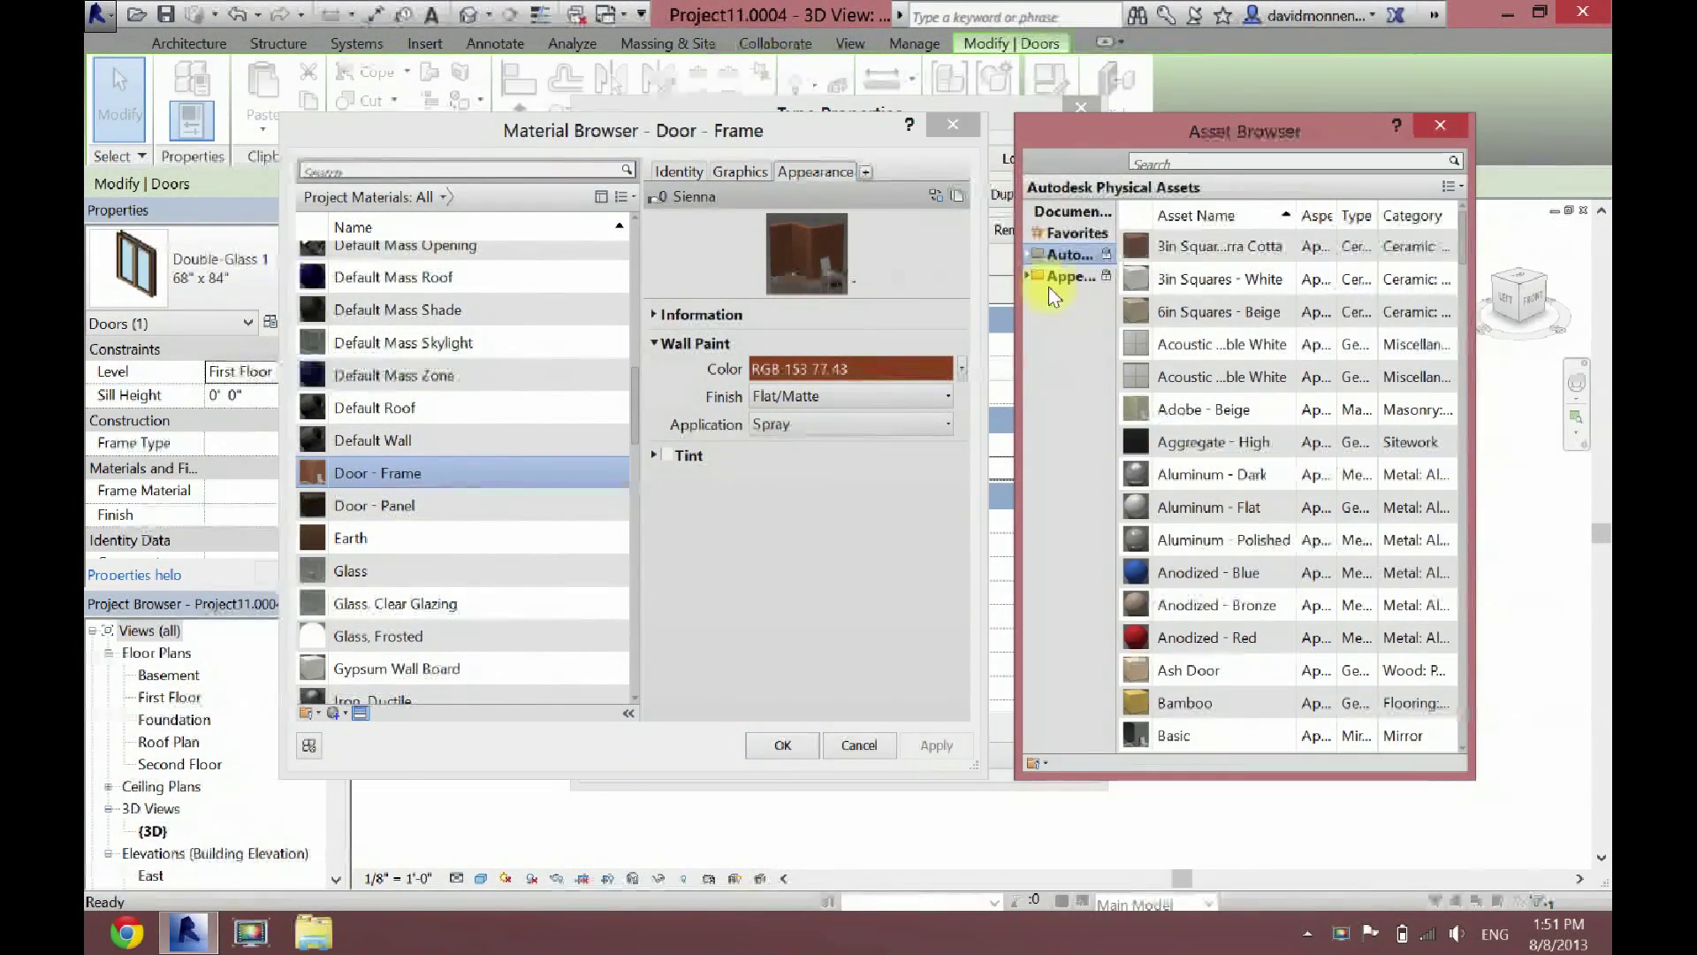
{"action": "left_click", "coordinate": [1029, 276]}
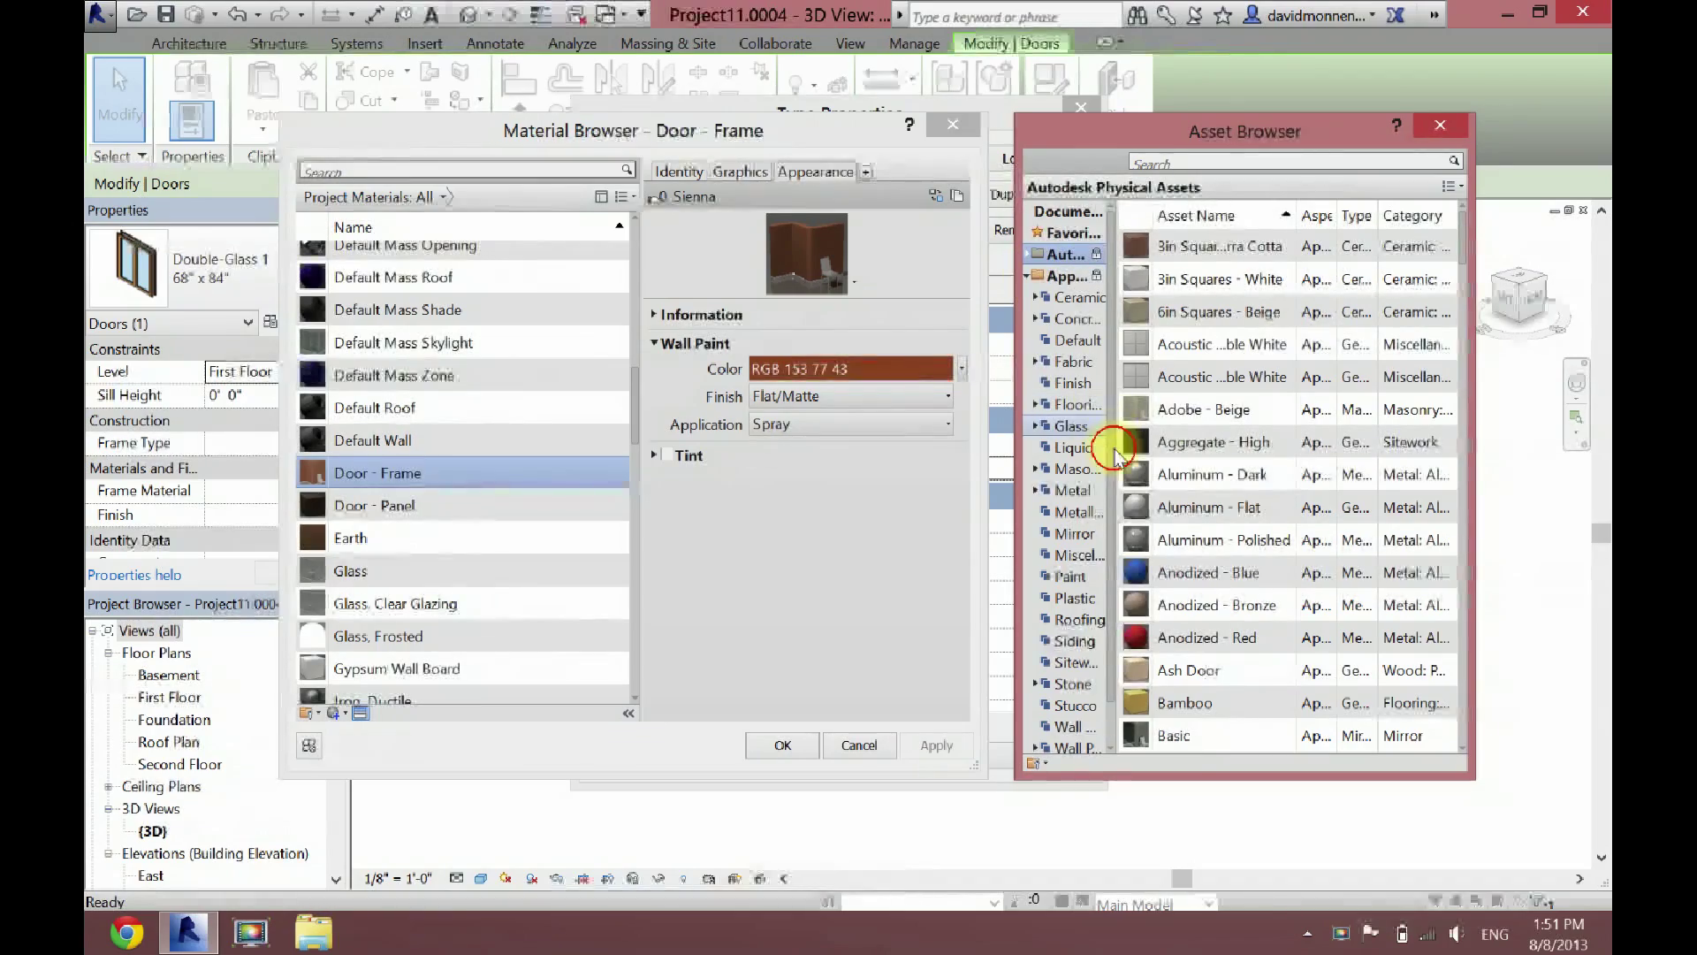
{"action": "scroll", "coordinate": [1114, 440], "scroll_direction": "down", "scroll_amount": 1}
{"action": "left_click", "coordinate": [1074, 726]}
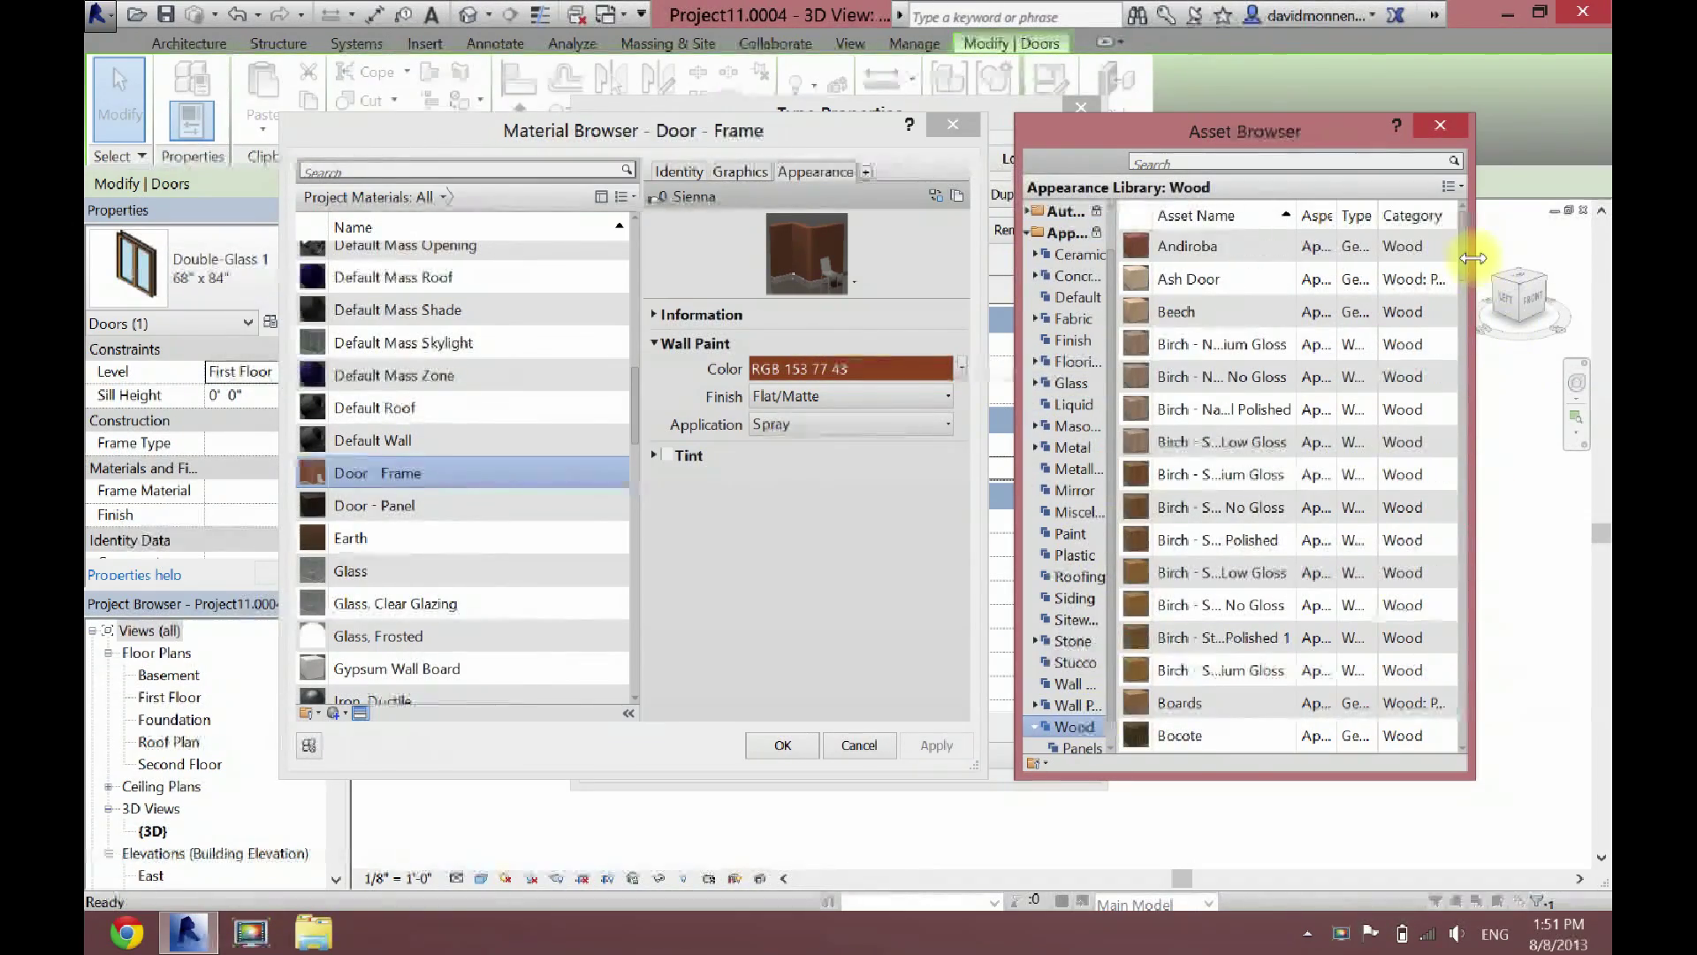
{"action": "left_click_drag", "start_coordinate": [1466, 261], "coordinate": [1458, 683]}
{"action": "double_click", "coordinate": [1281, 522]}
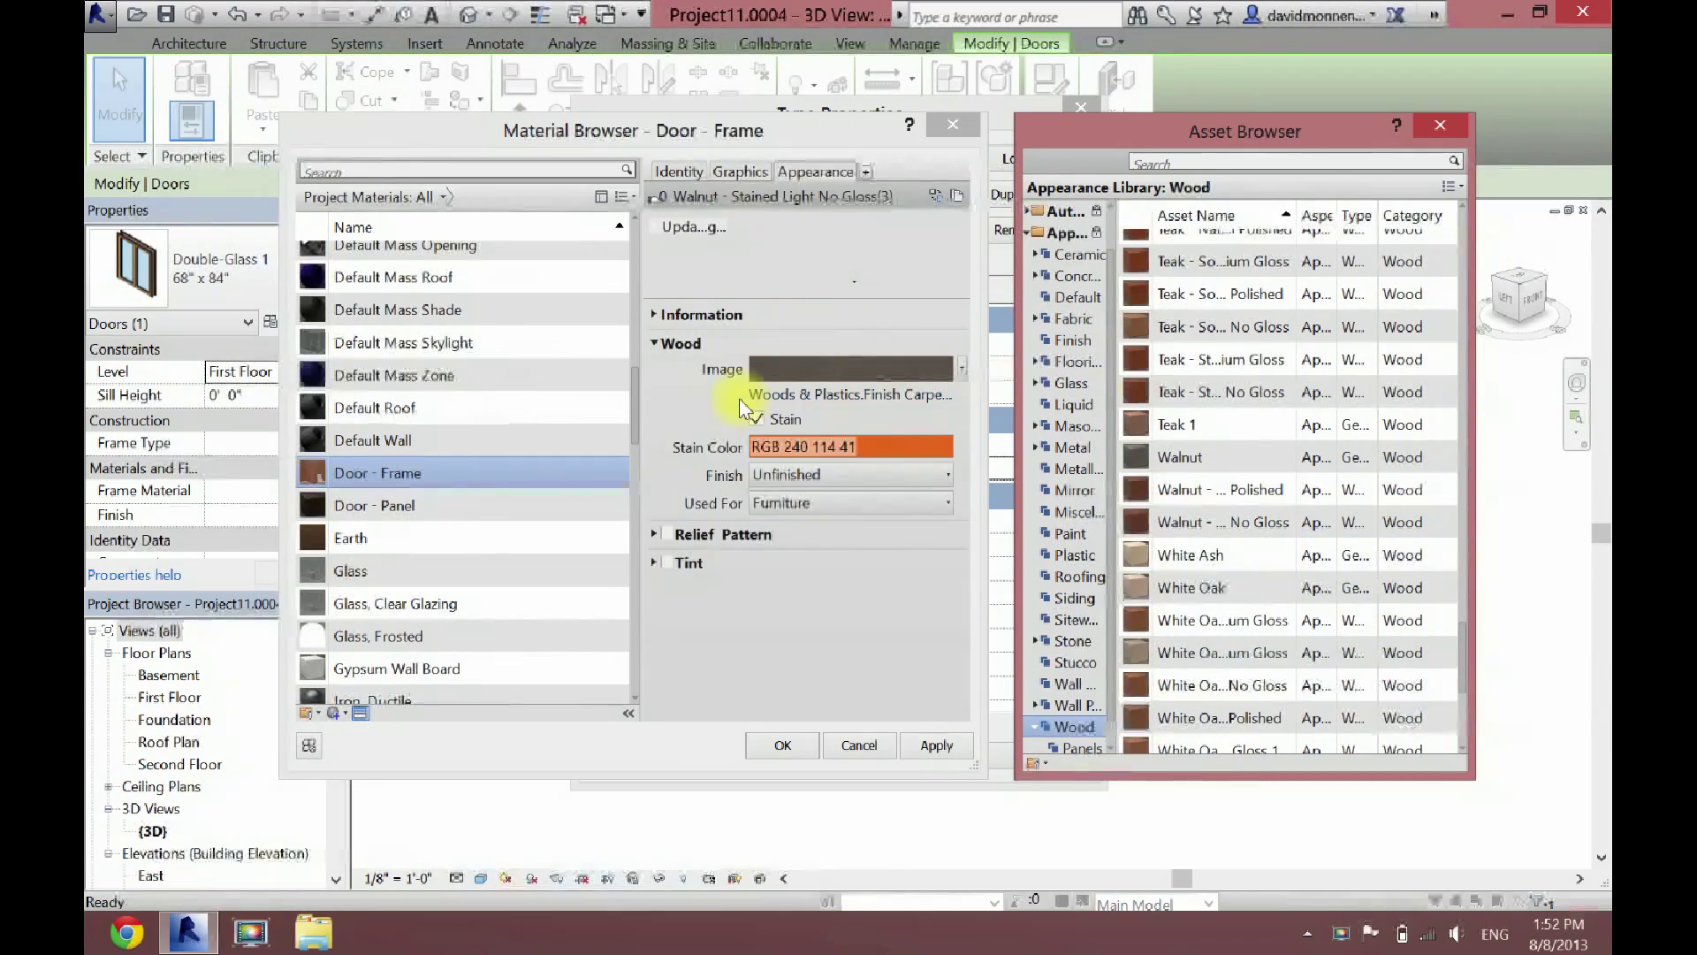
Step: Stain the frame walnut RGB 114 90 75, shade with render appearance, and close the door Type Properties
{"action": "left_click", "coordinate": [760, 446]}
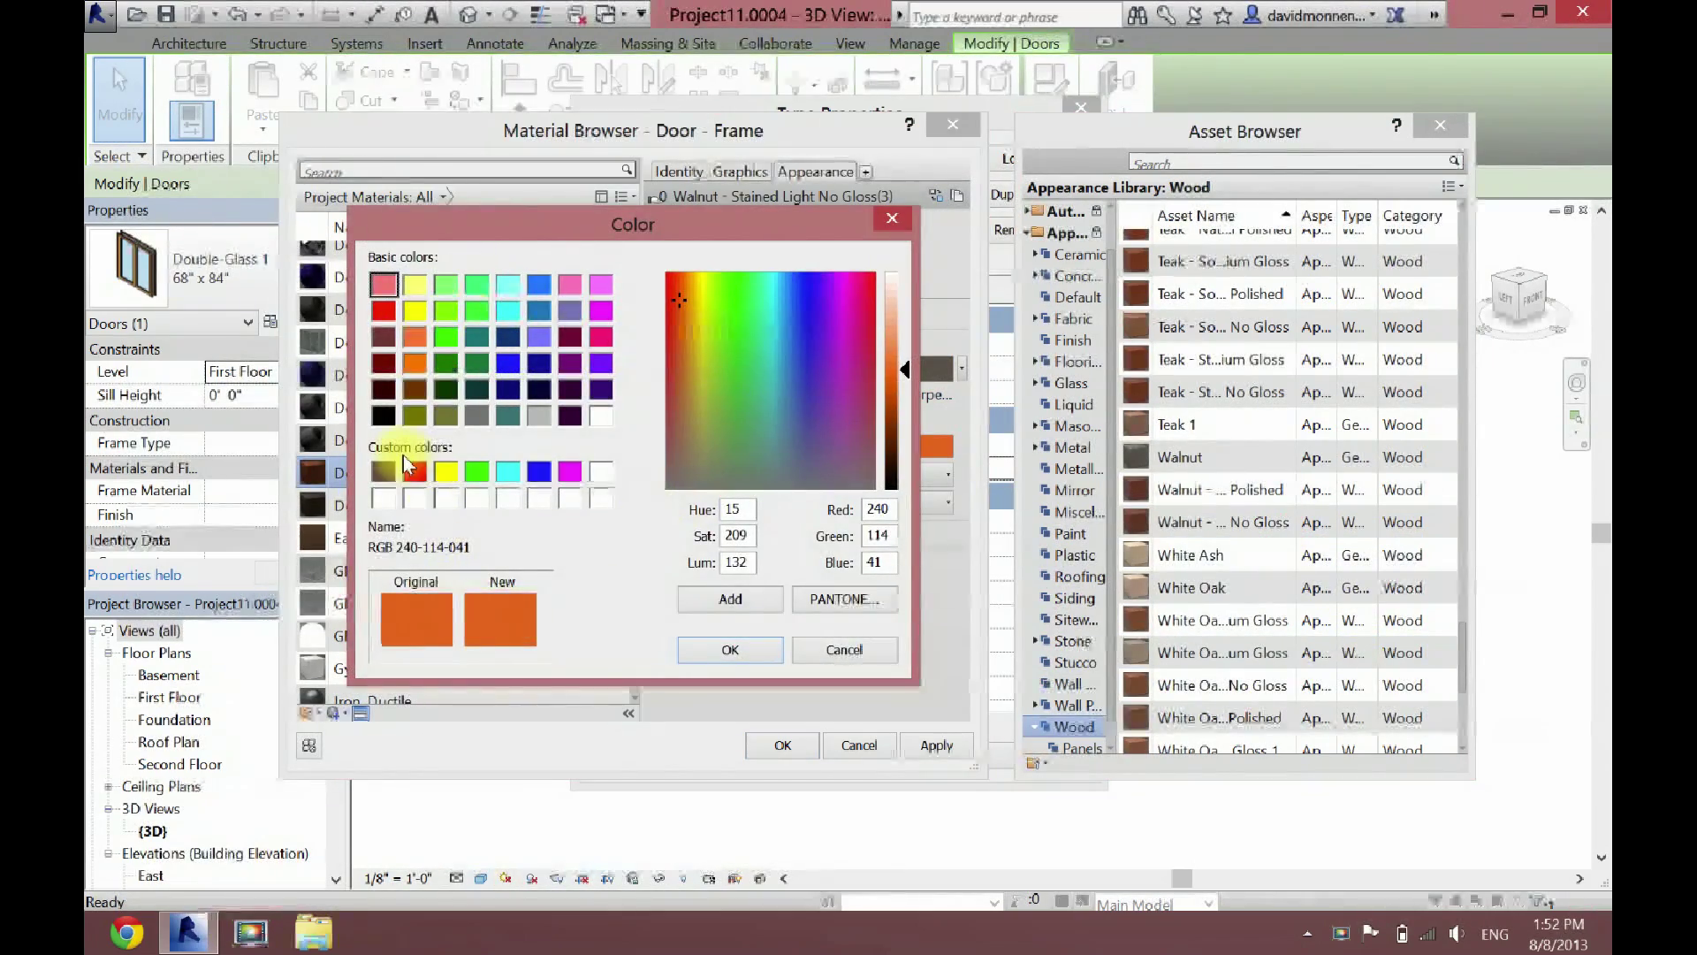
{"action": "left_click", "coordinate": [384, 471]}
{"action": "left_click", "coordinate": [730, 649]}
{"action": "left_click", "coordinate": [800, 747]}
{"action": "left_click", "coordinate": [1050, 468]}
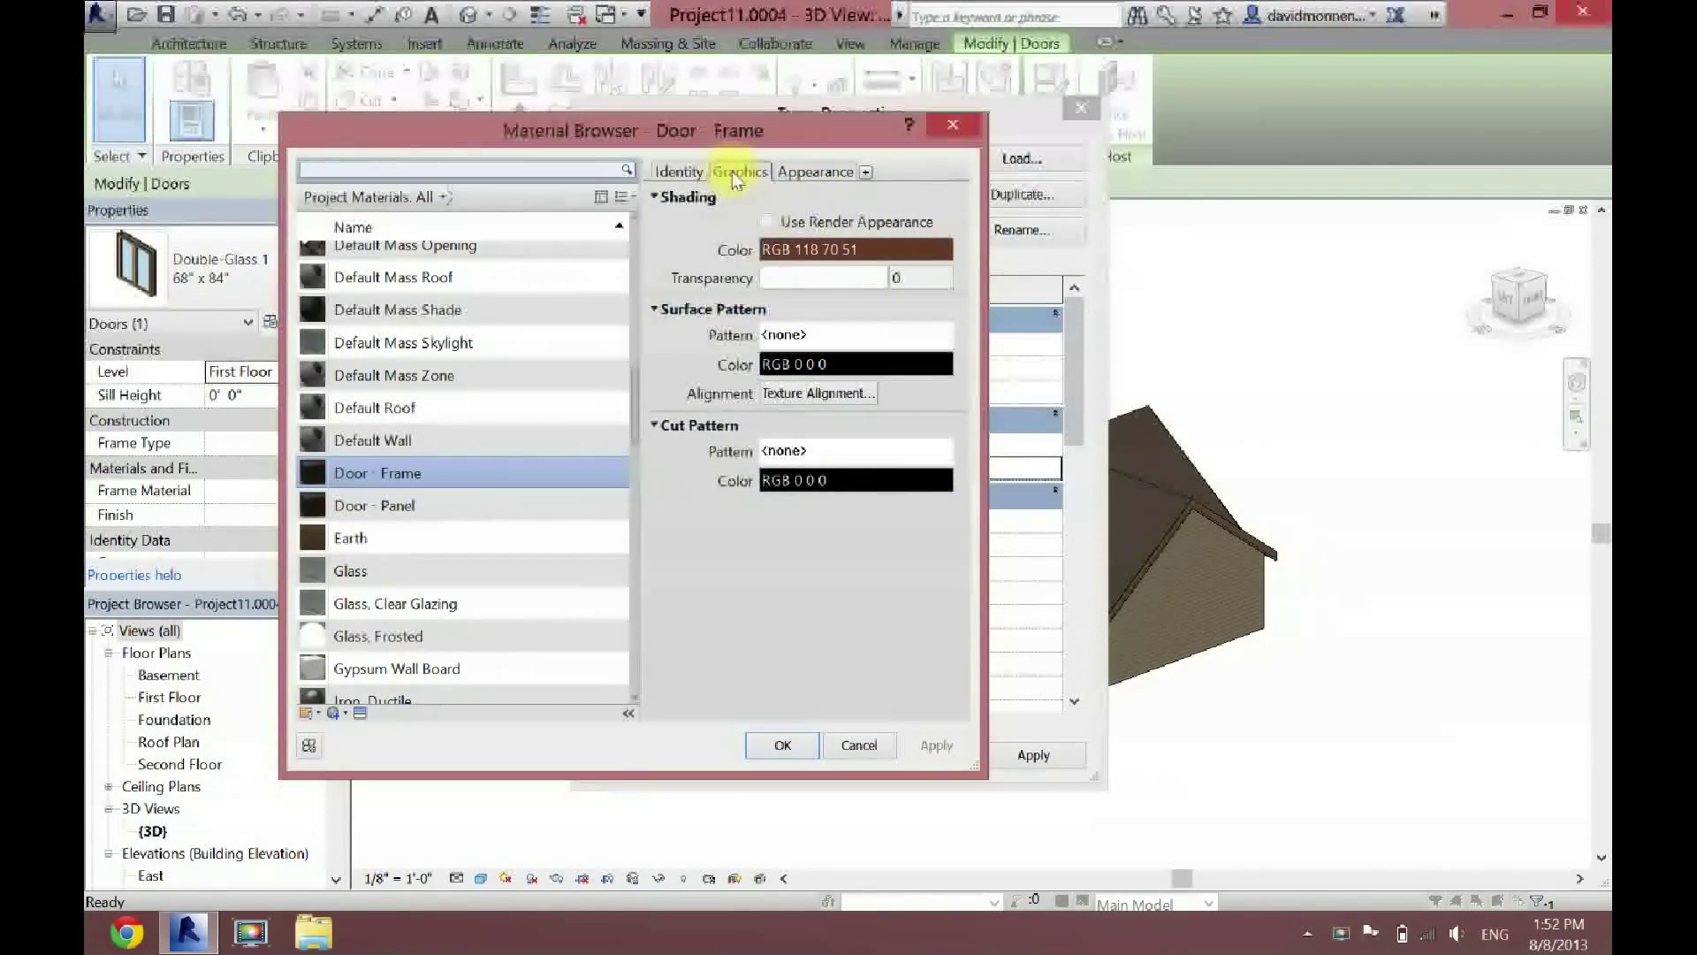
{"action": "left_click", "coordinate": [765, 221]}
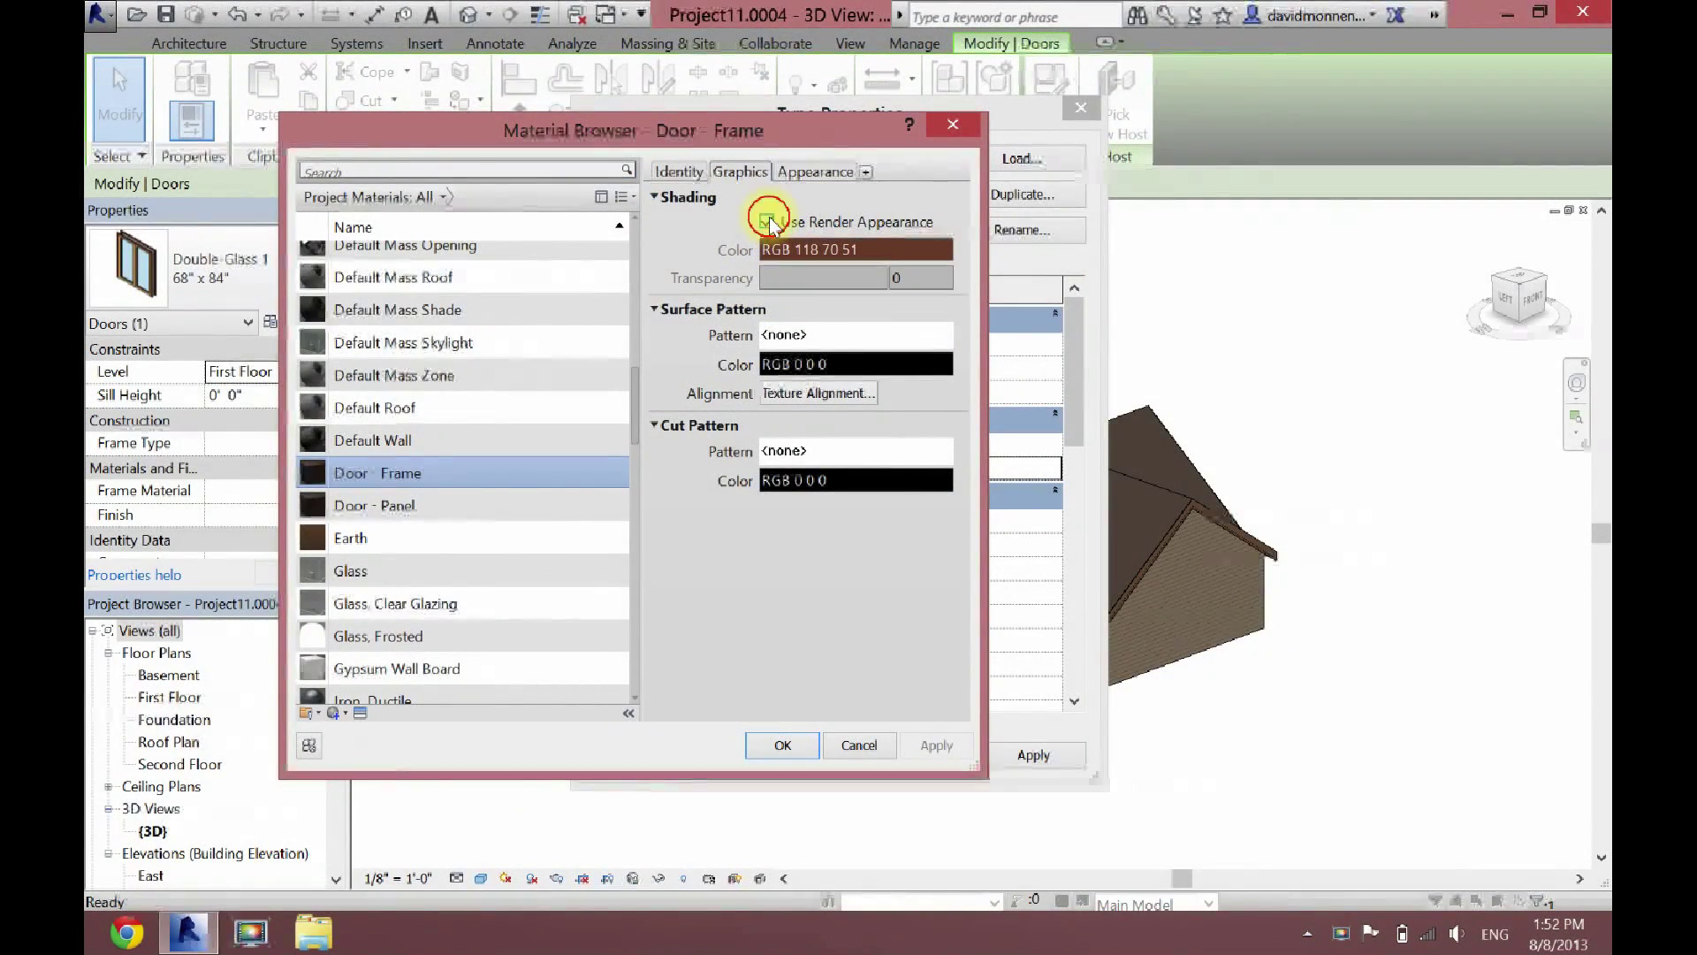
{"action": "left_click", "coordinate": [789, 740]}
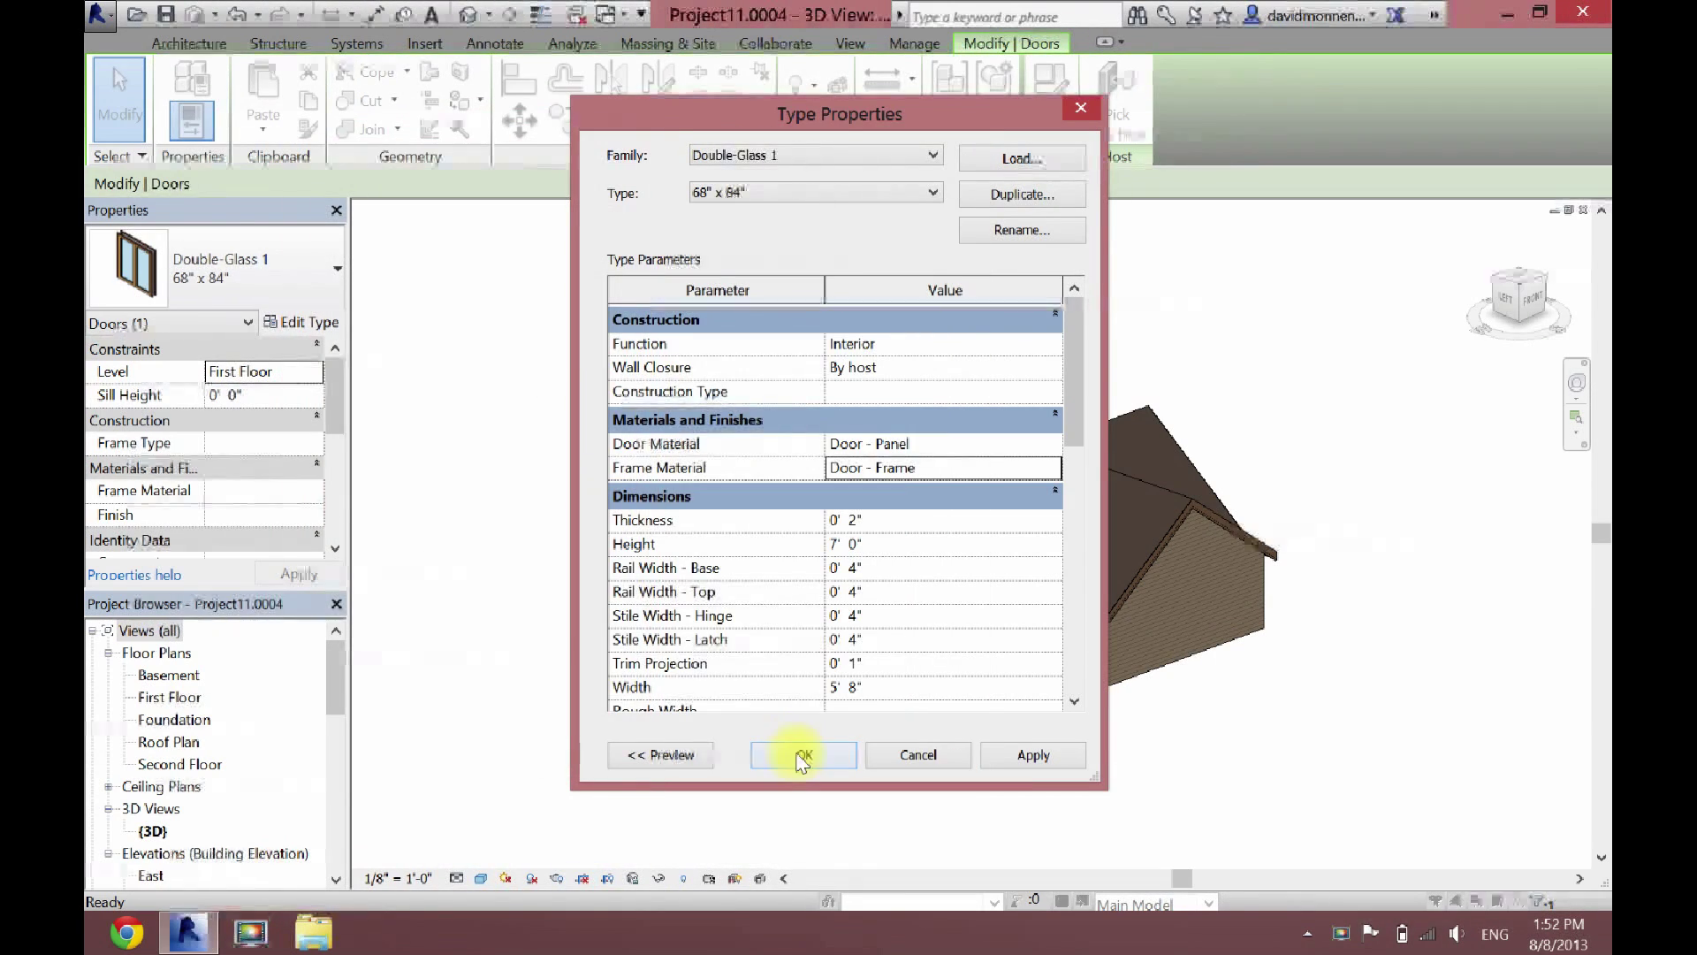
{"action": "left_click", "coordinate": [798, 756]}
Step: Render the 3D house at Draft quality with the Sky: Few Clouds background
{"action": "left_click", "coordinate": [799, 766]}
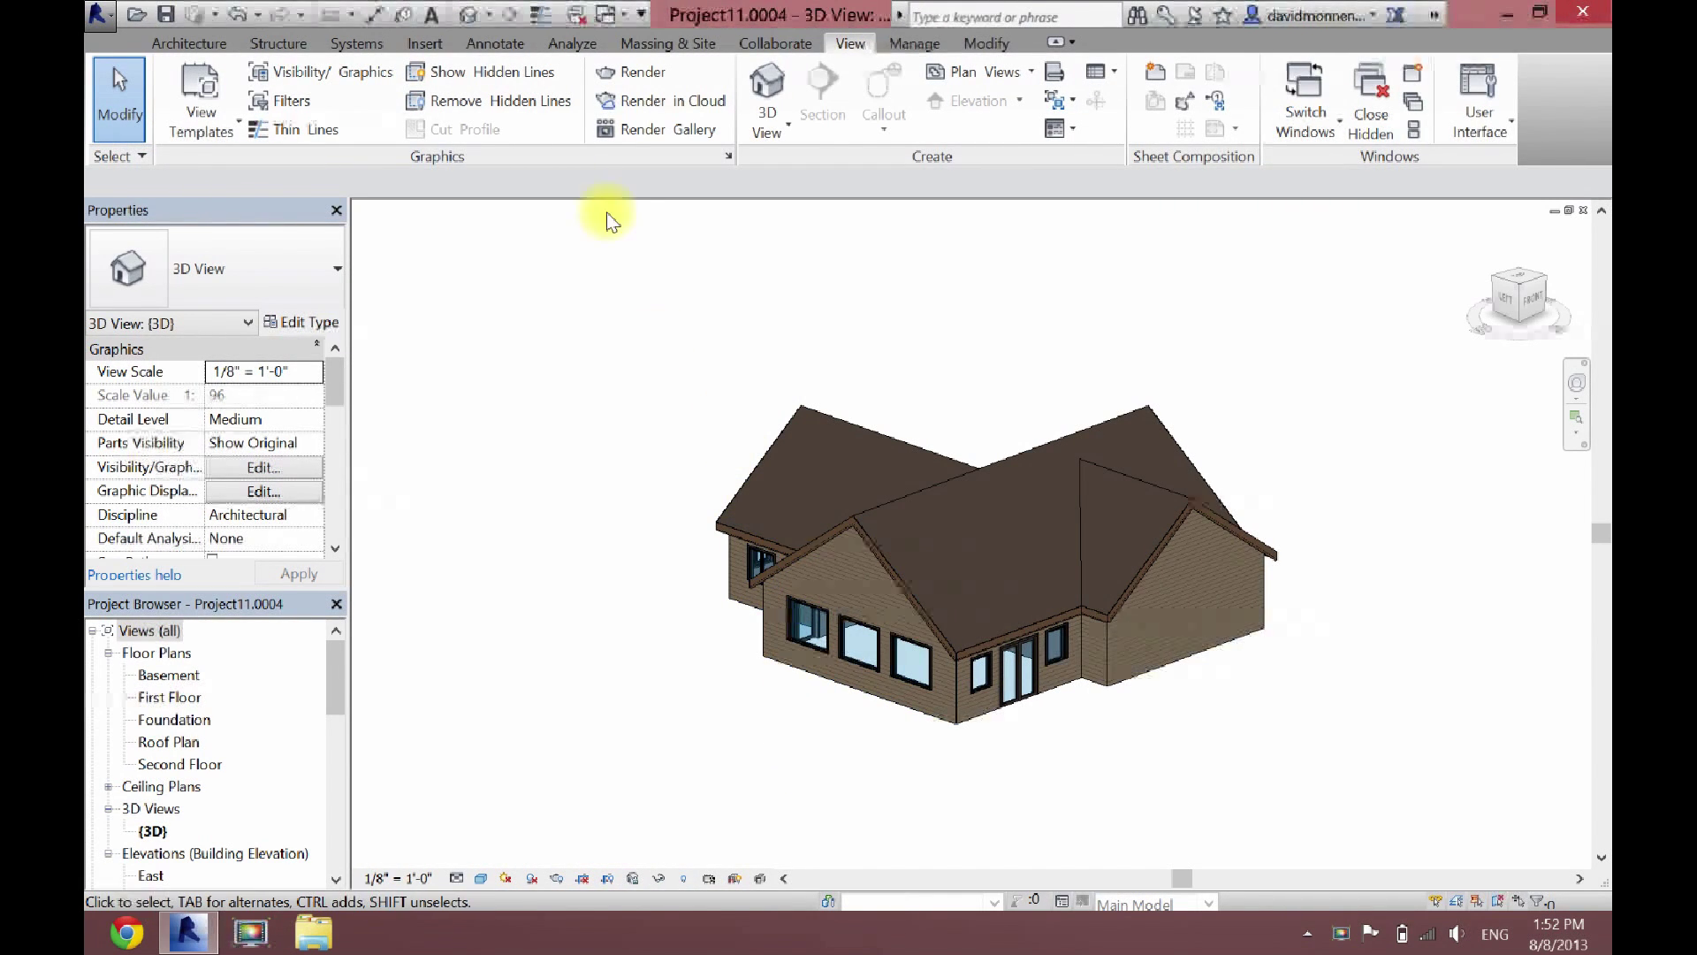
{"action": "left_click", "coordinate": [629, 74]}
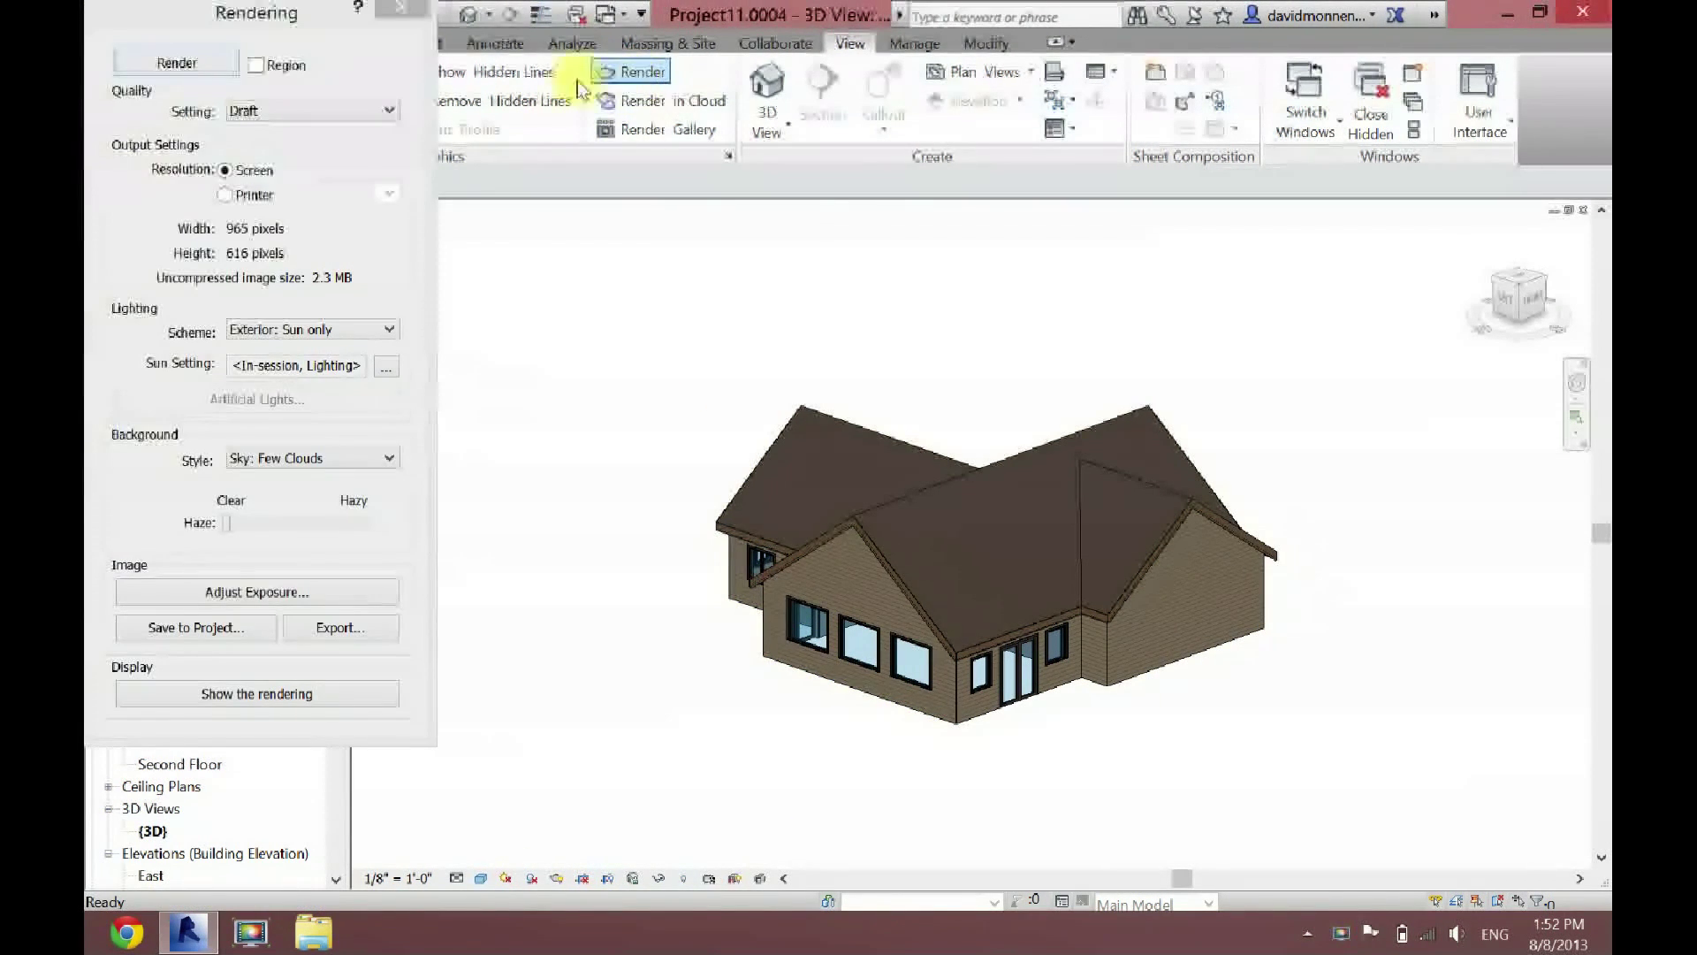
{"action": "left_click", "coordinate": [176, 60]}
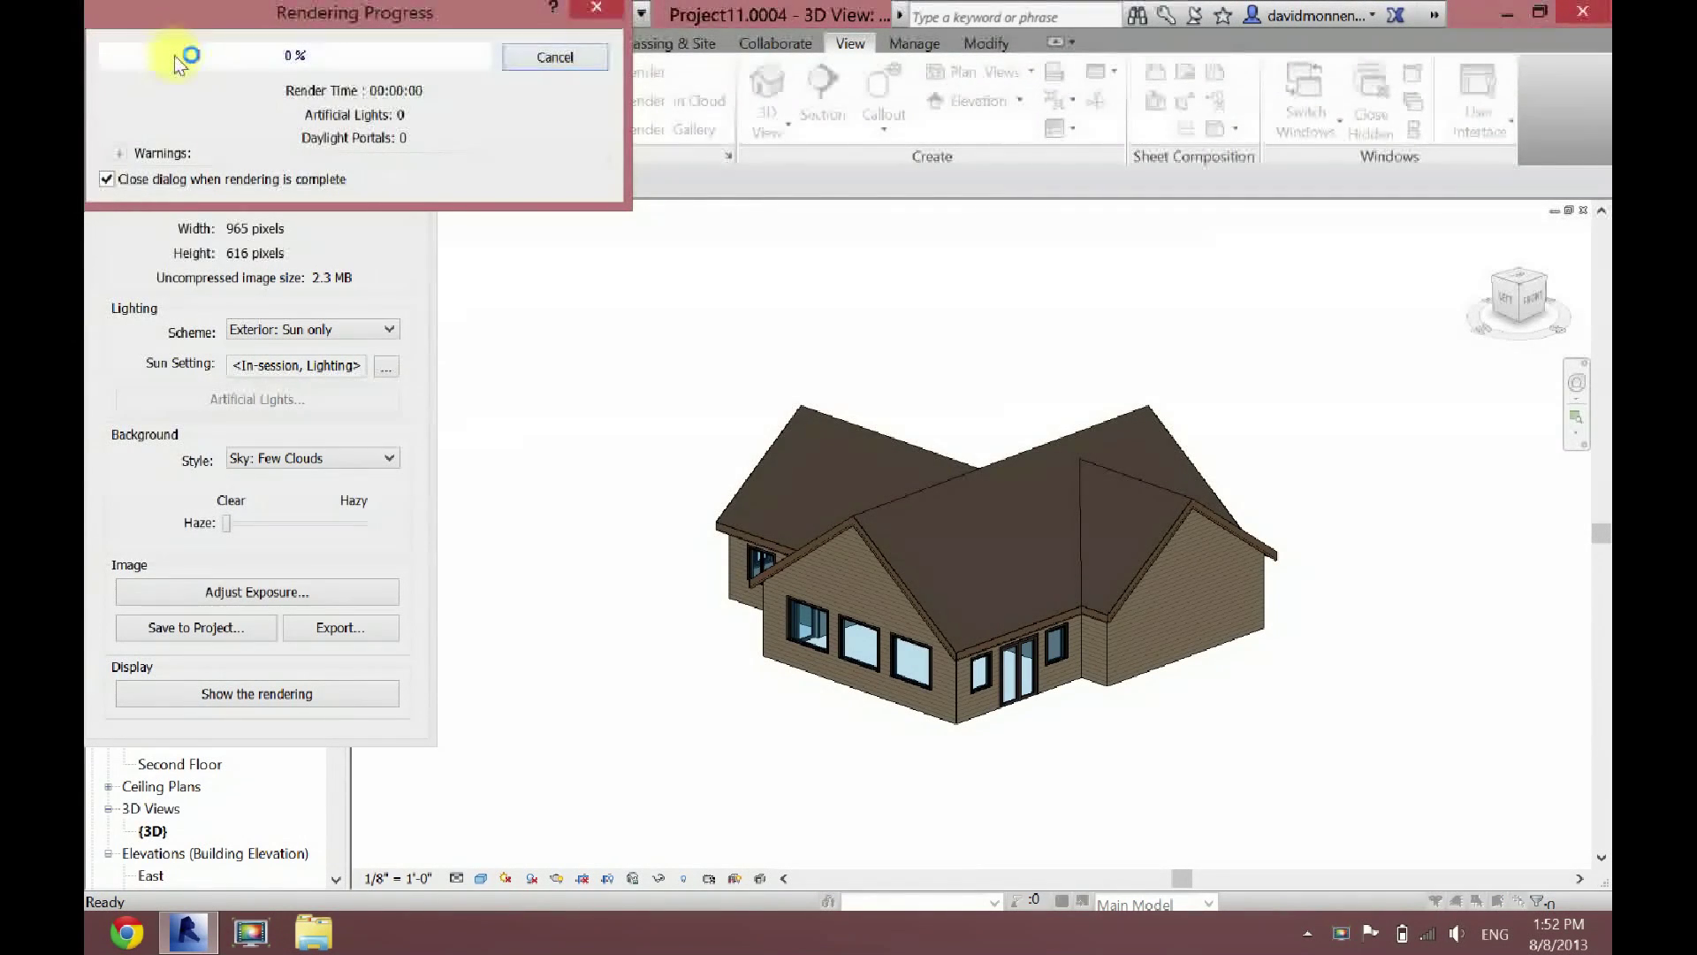